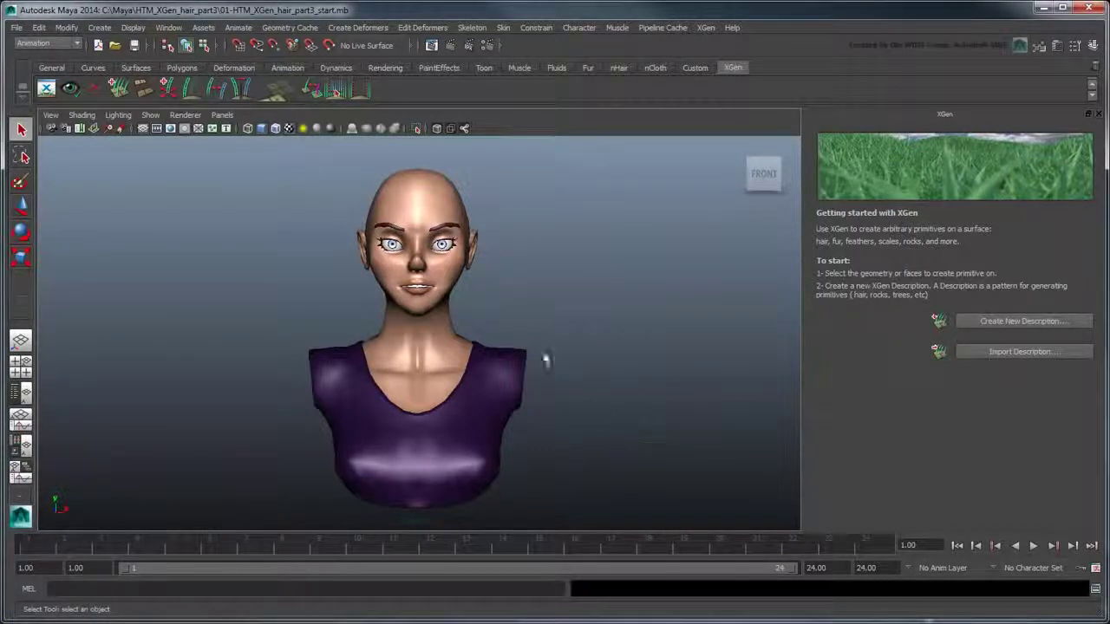
# - Create a guide-controlled XGen description XGen_female_long_hair on the scalp geometry, in a new collection named XGen_female_long_hair_collection
pyautogui.click(447, 193)
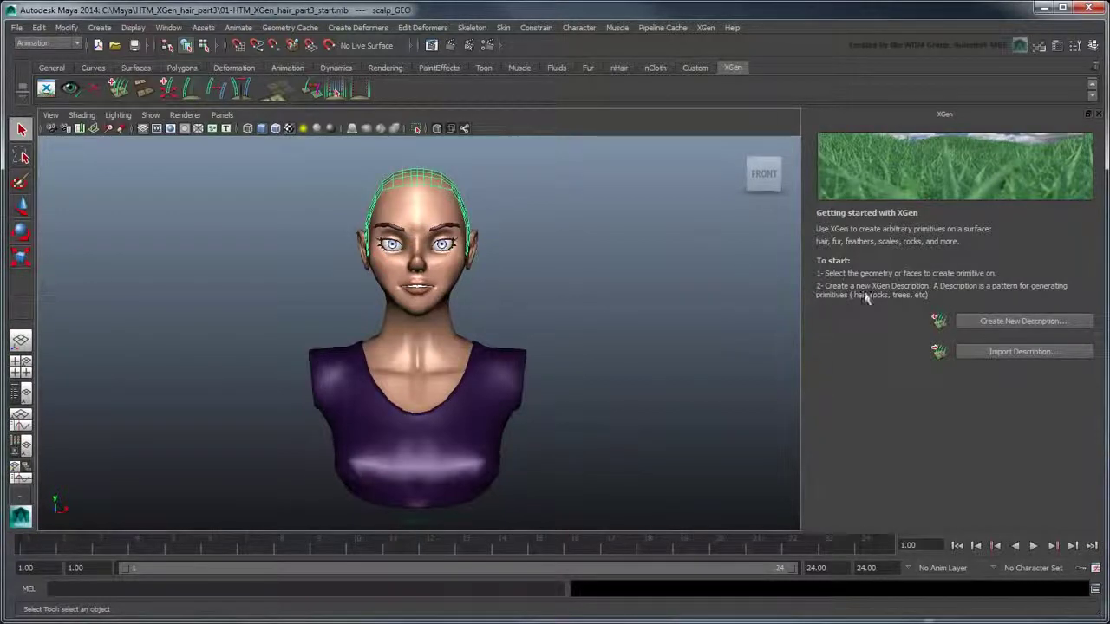
pyautogui.click(972, 321)
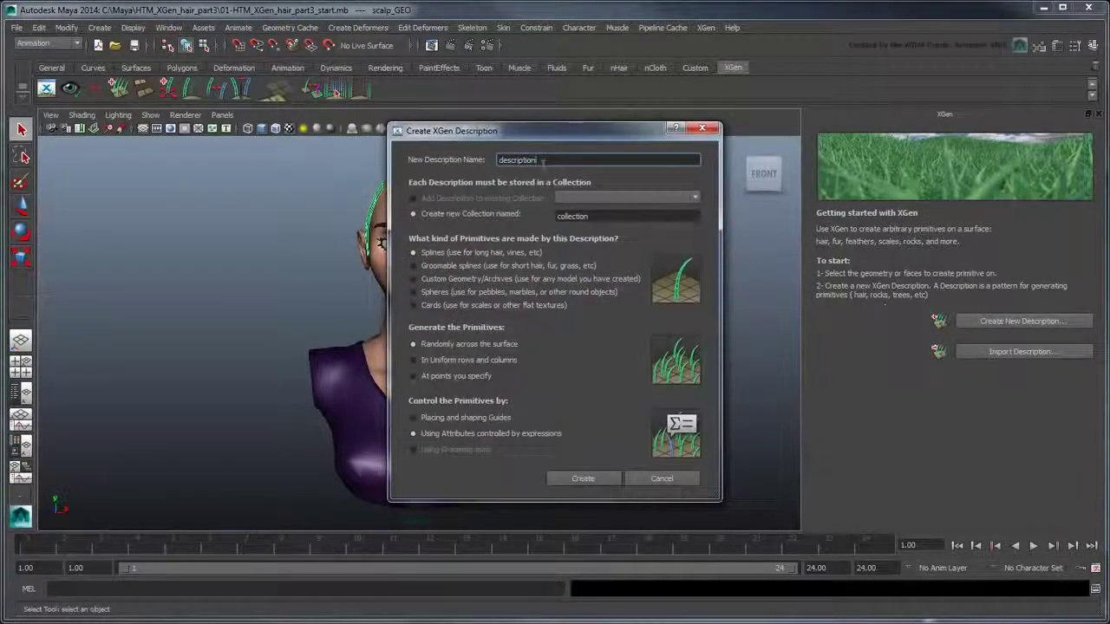
pyautogui.write('XGen_female_long_hair')
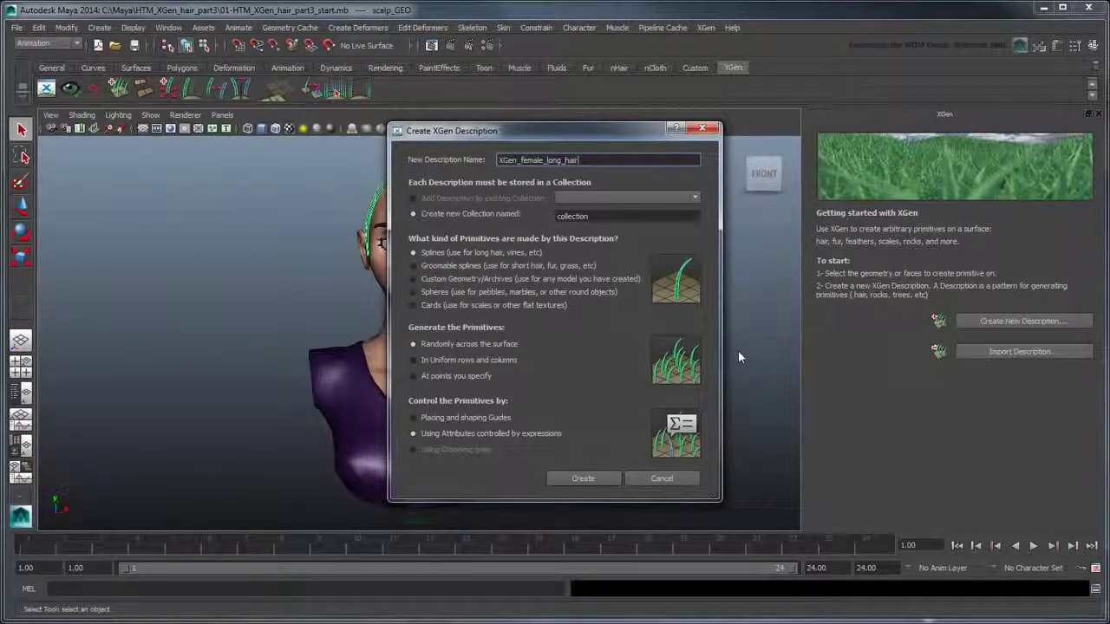
pyautogui.press('Tab')
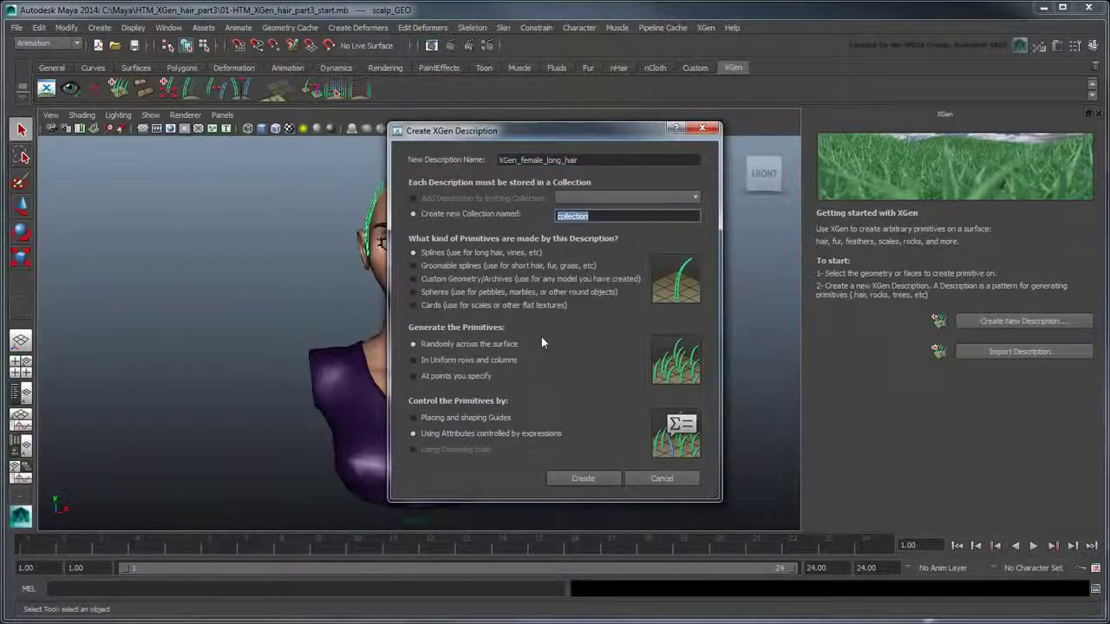
pyautogui.write('XGen_female_long_hair')
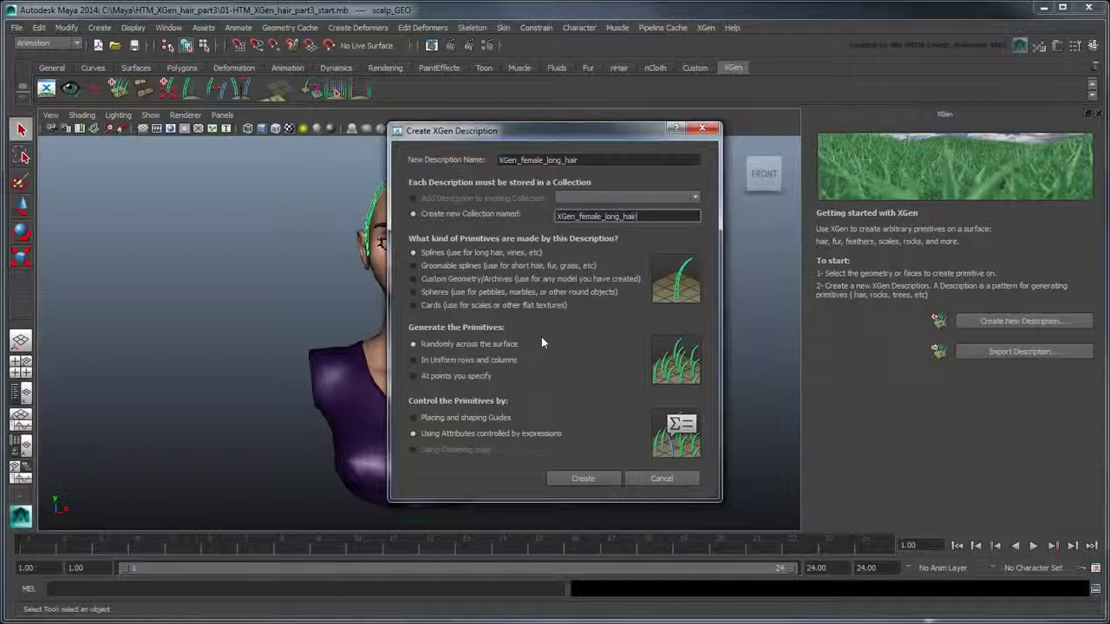
pyautogui.write('_collection')
pyautogui.click(493, 418)
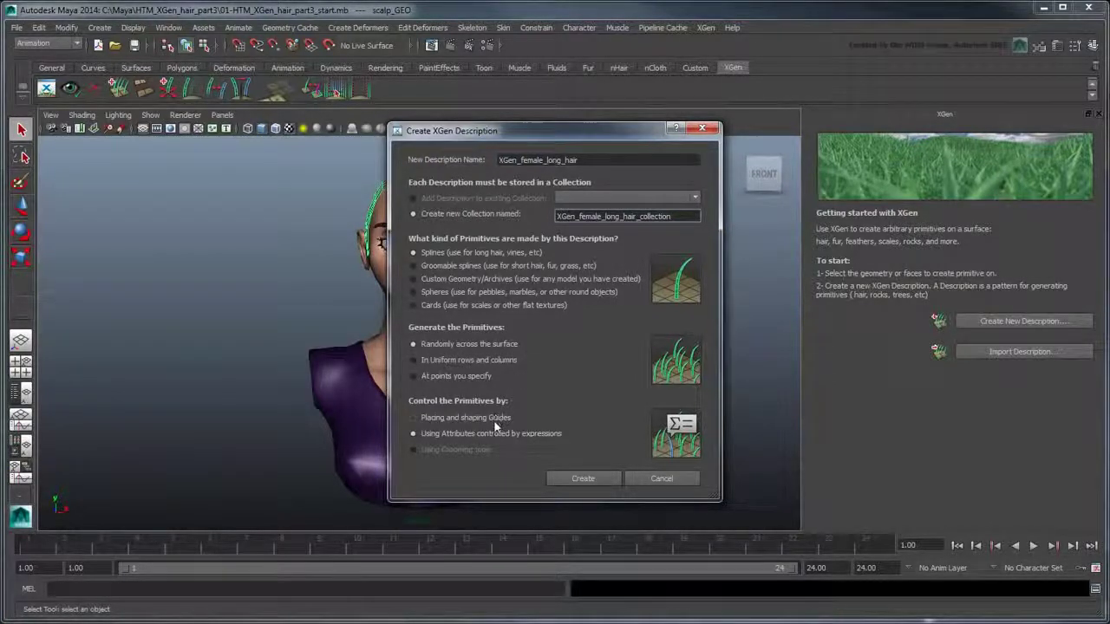
pyautogui.click(566, 478)
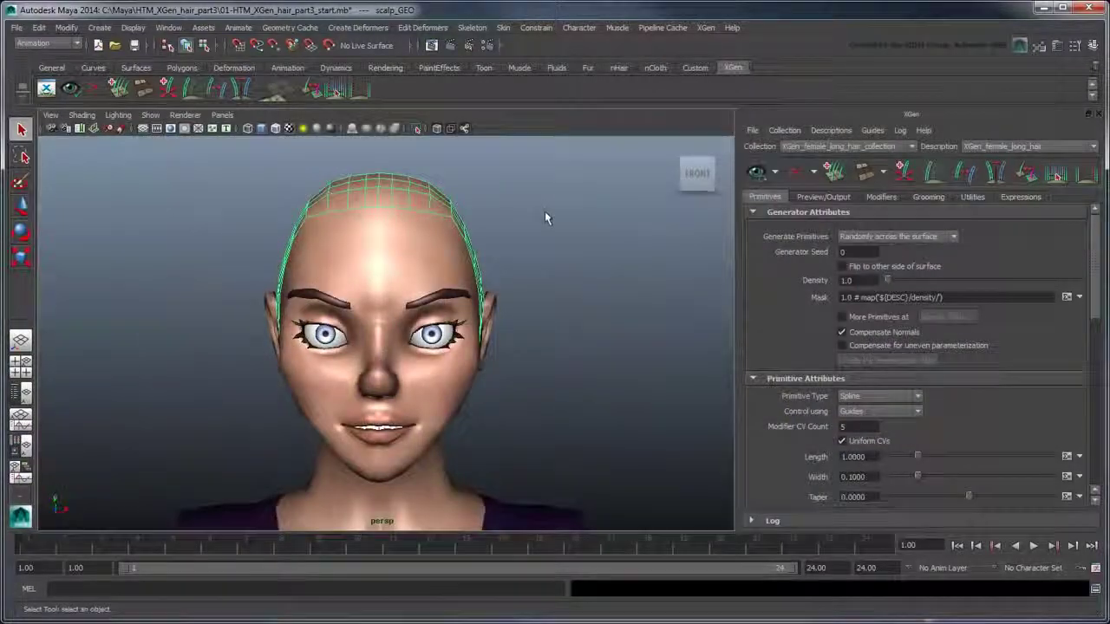
# - Add a row of four hair guides running front to back along one side of the top of the scalp
pyautogui.keyDown('alt'); pyautogui.moveTo(544, 218); pyautogui.dragTo(468, 303); pyautogui.keyUp('alt')
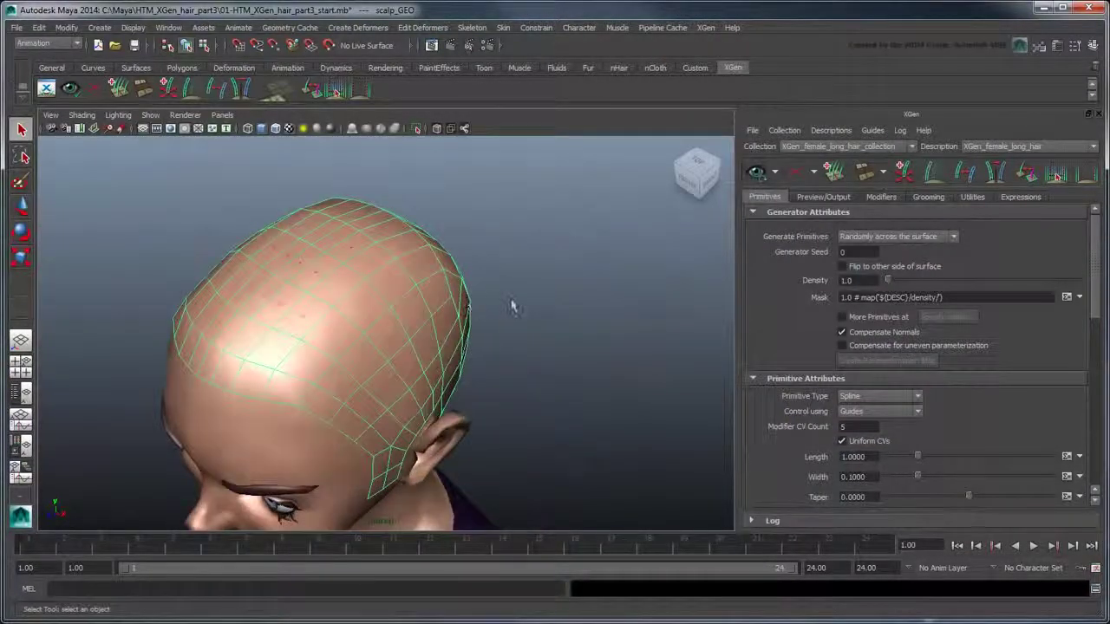
pyautogui.click(903, 170)
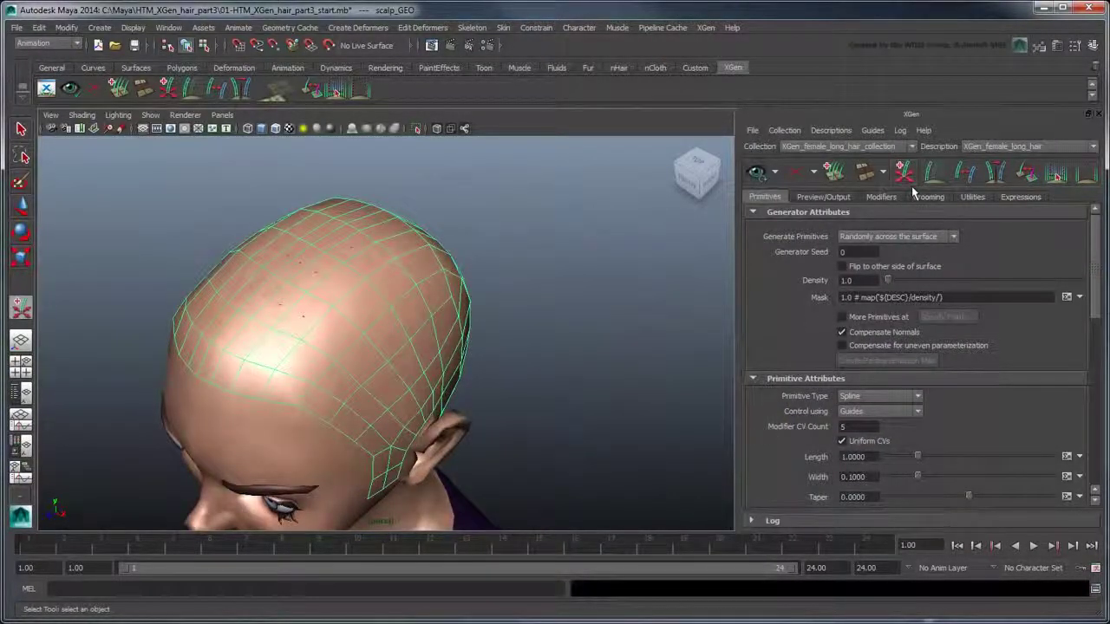
pyautogui.scroll(3, 515, 336)
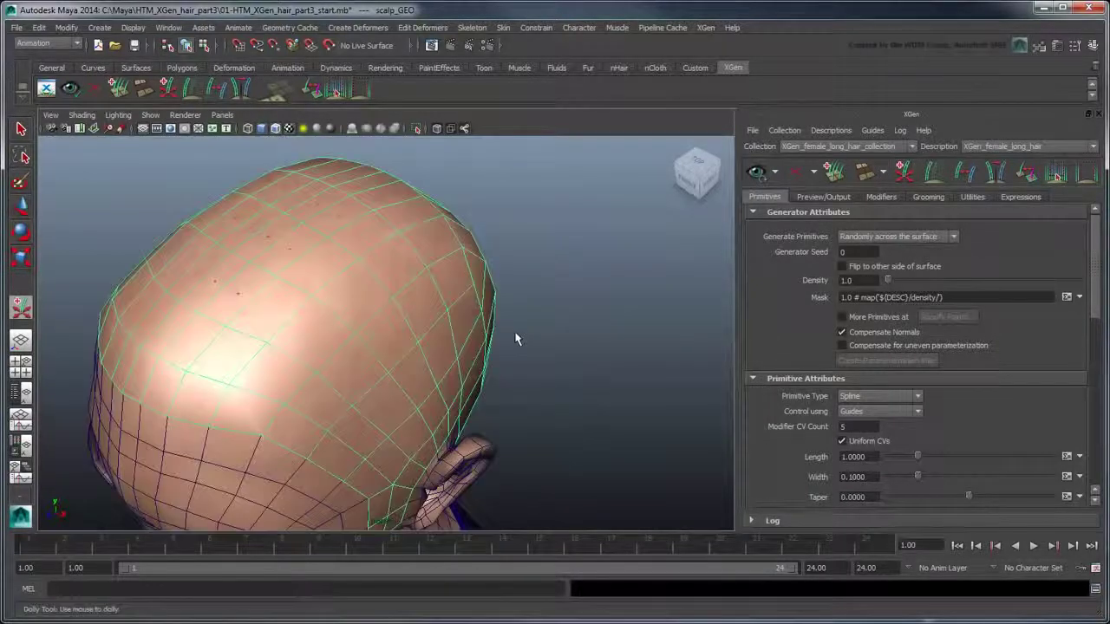
pyautogui.scroll(2, 516, 333)
pyautogui.keyDown('alt'); pyautogui.moveTo(532, 336); pyautogui.dragTo(601, 339, button='middle'); pyautogui.keyUp('alt')
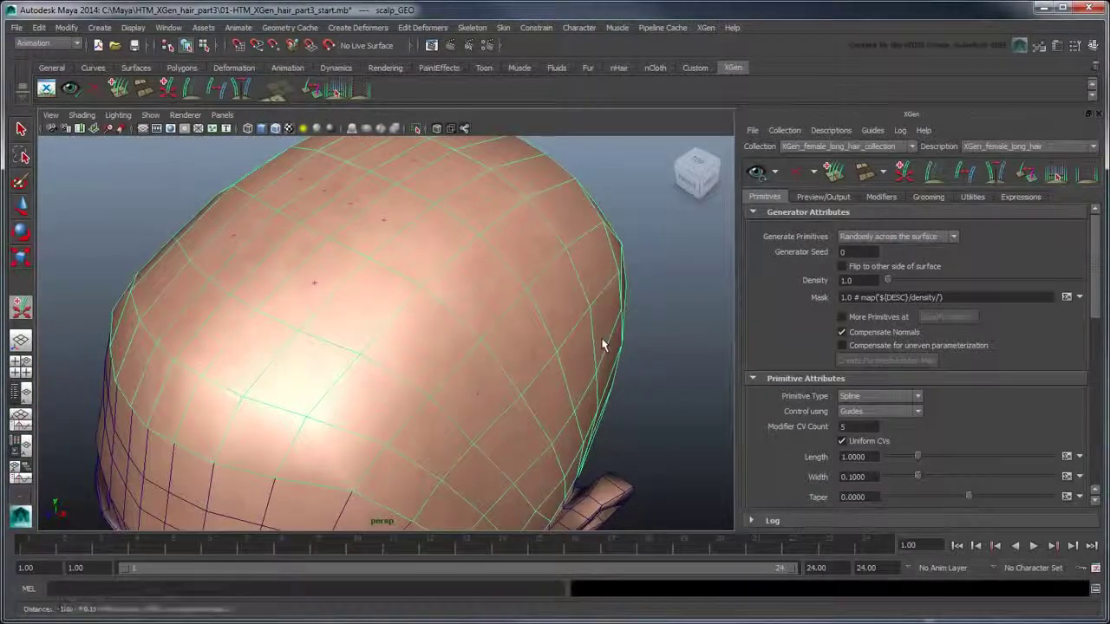
pyautogui.click(388, 366)
pyautogui.click(445, 300)
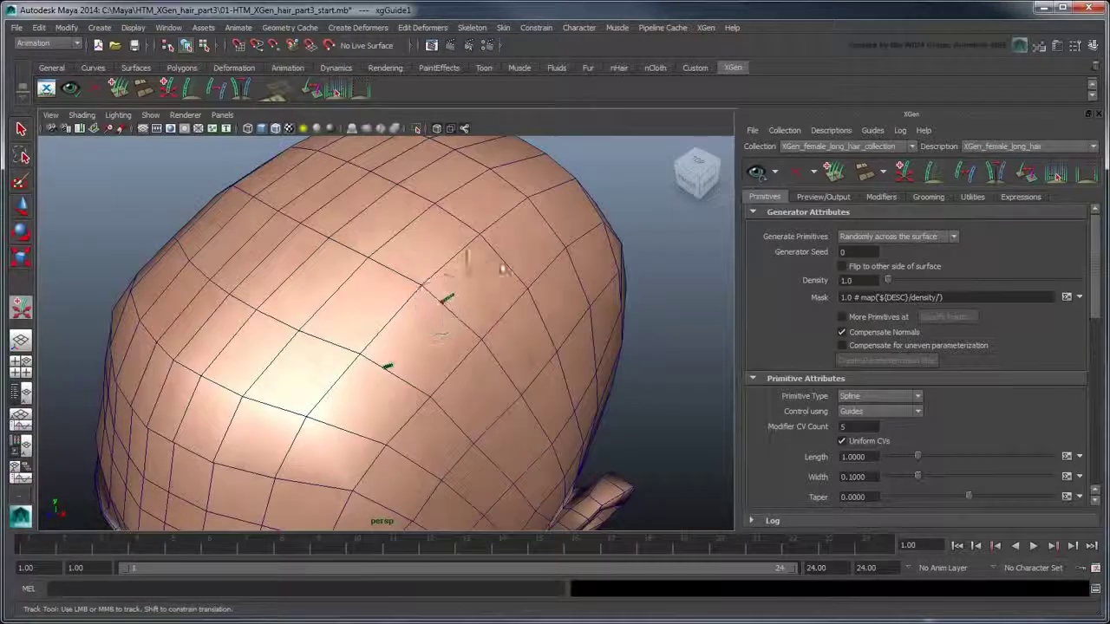
pyautogui.click(503, 248)
# - Add a second row of four guides on top of the scalp, parallel to the first and closer to the middle
pyautogui.click(550, 166)
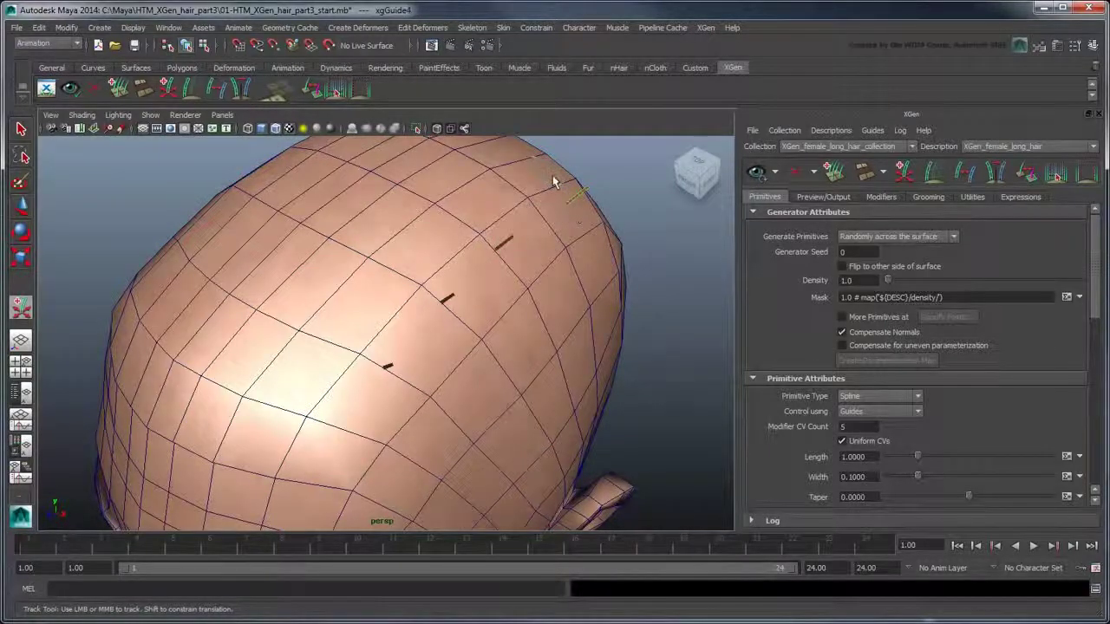
pyautogui.click(468, 224)
pyautogui.click(406, 274)
pyautogui.click(345, 346)
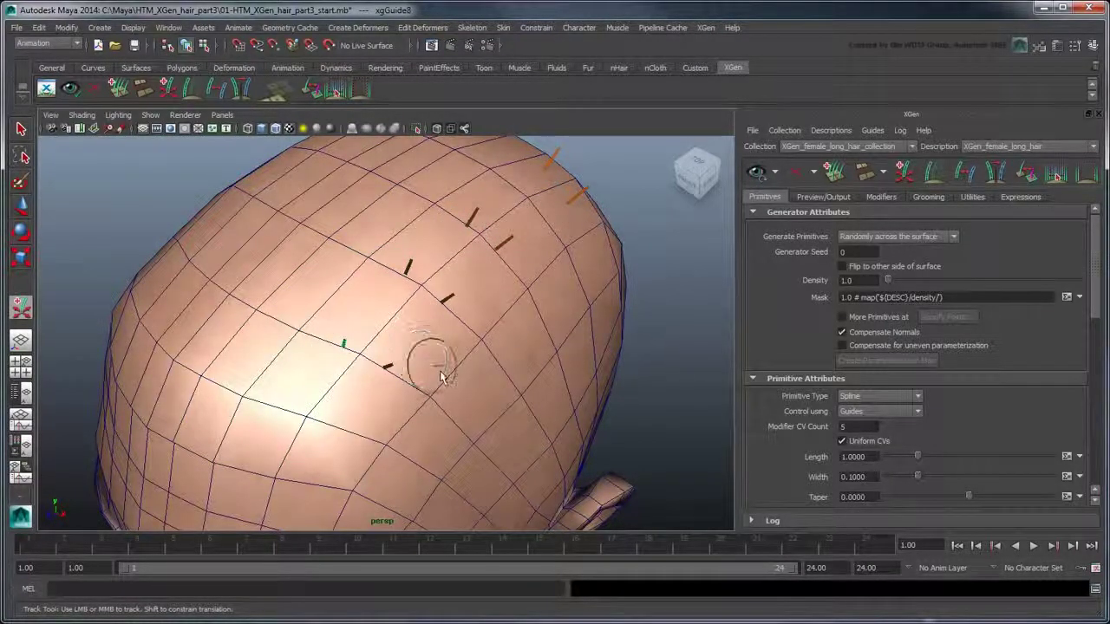
# - Add two rows of three guides from one side to the centre of the back scalp and mirror the off-centre ones across
pyautogui.keyDown('alt'); pyautogui.moveTo(438, 369); pyautogui.dragTo(422, 385); pyautogui.keyUp('alt')
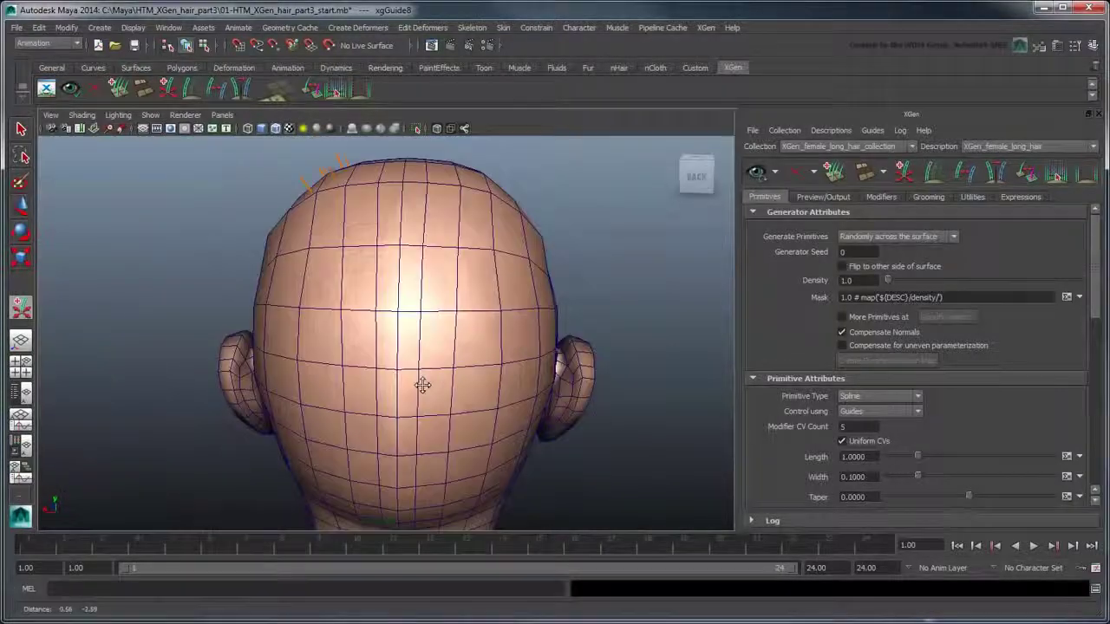
pyautogui.click(296, 269)
pyautogui.click(348, 272)
pyautogui.click(339, 372)
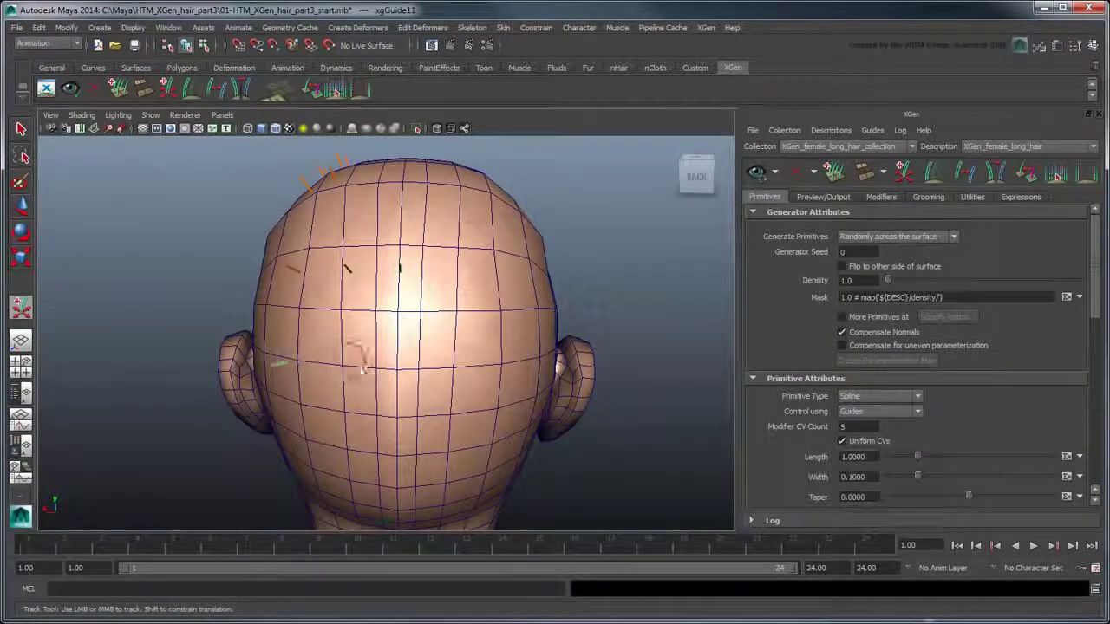
pyautogui.click(399, 374)
pyautogui.press('q')
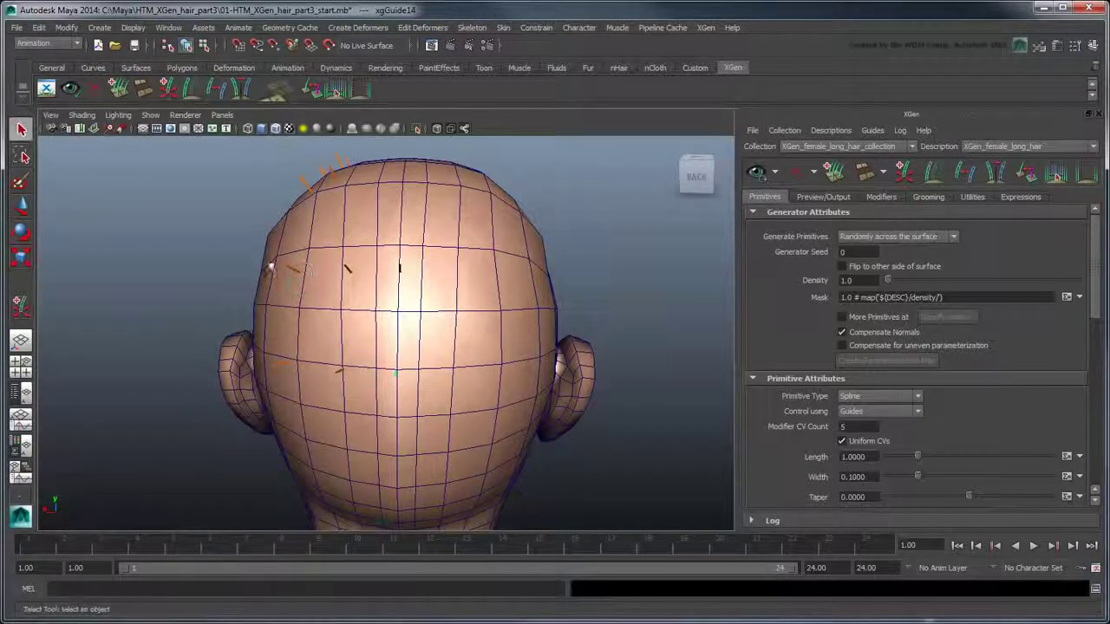
pyautogui.click(990, 184)
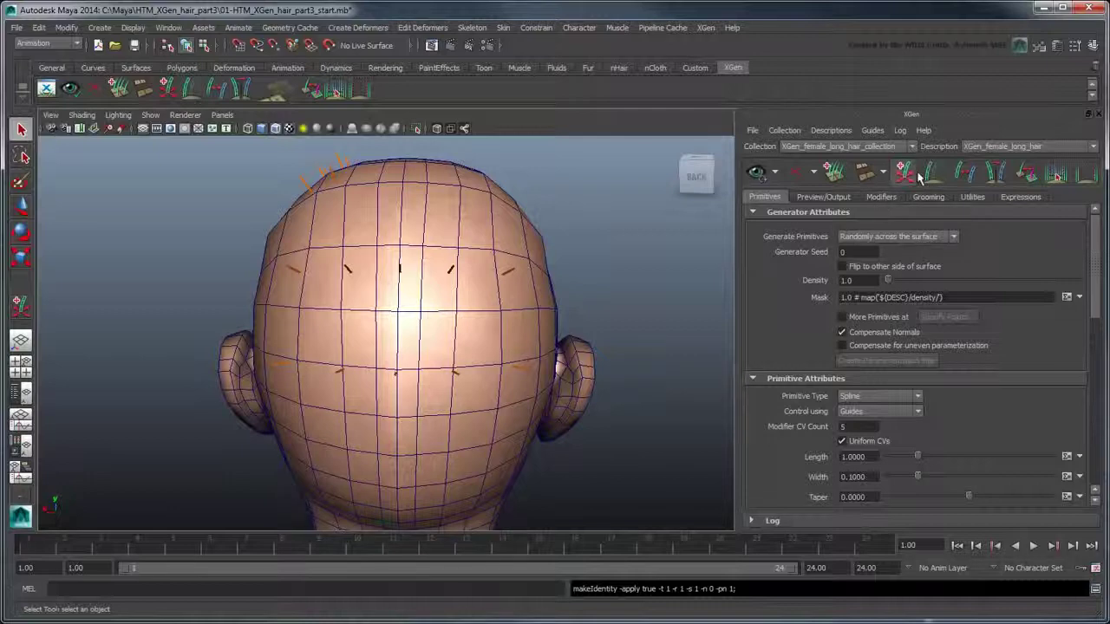
# - Add a row of four guides along the side of the scalp above the ear, from back to front
pyautogui.keyDown('alt'); pyautogui.moveTo(589, 313); pyautogui.dragTo(269, 333); pyautogui.keyUp('alt')
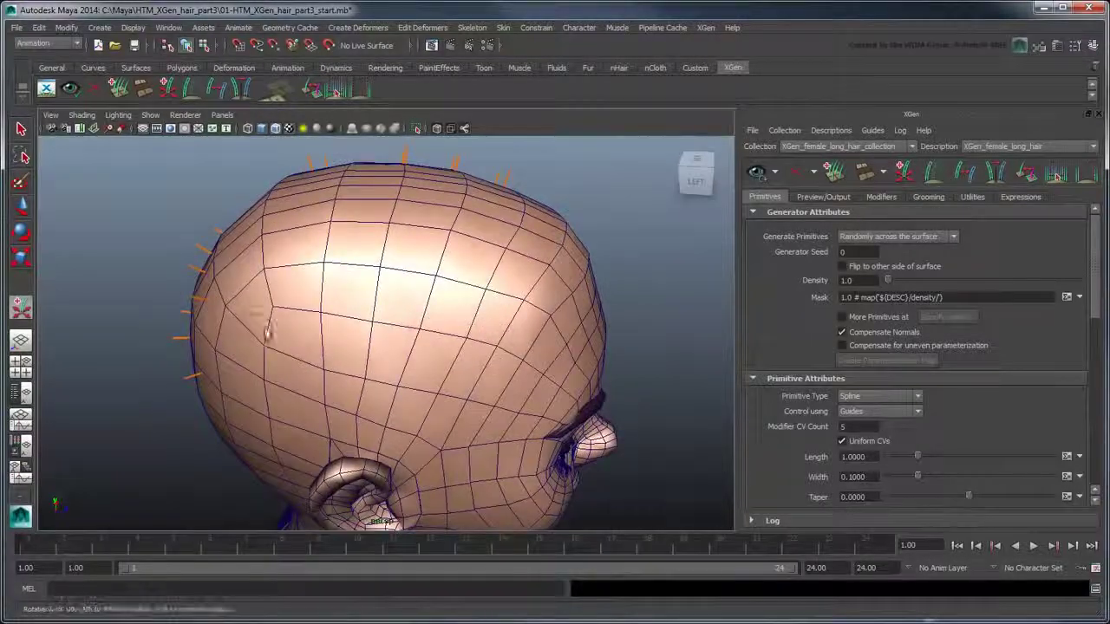
pyautogui.keyDown('alt'); pyautogui.moveTo(269, 333); pyautogui.dragTo(295, 304, button='right'); pyautogui.keyUp('alt')
pyautogui.keyDown('alt'); pyautogui.moveTo(295, 303); pyautogui.dragTo(321, 276, button='middle'); pyautogui.keyUp('alt')
pyautogui.click(258, 302)
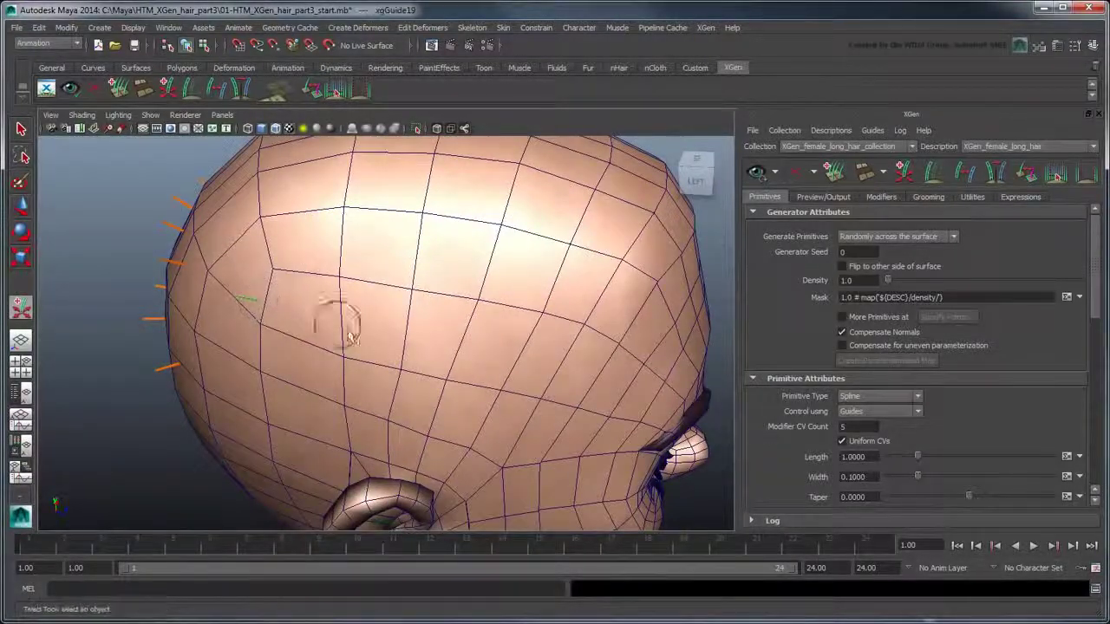
pyautogui.click(345, 328)
pyautogui.click(431, 333)
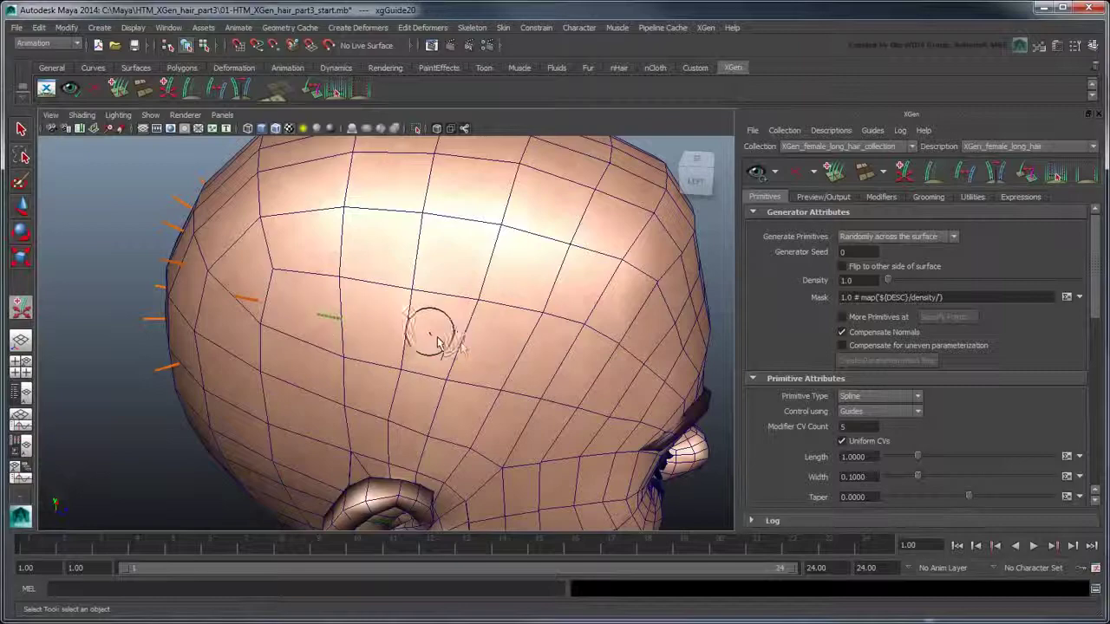
pyautogui.click(536, 352)
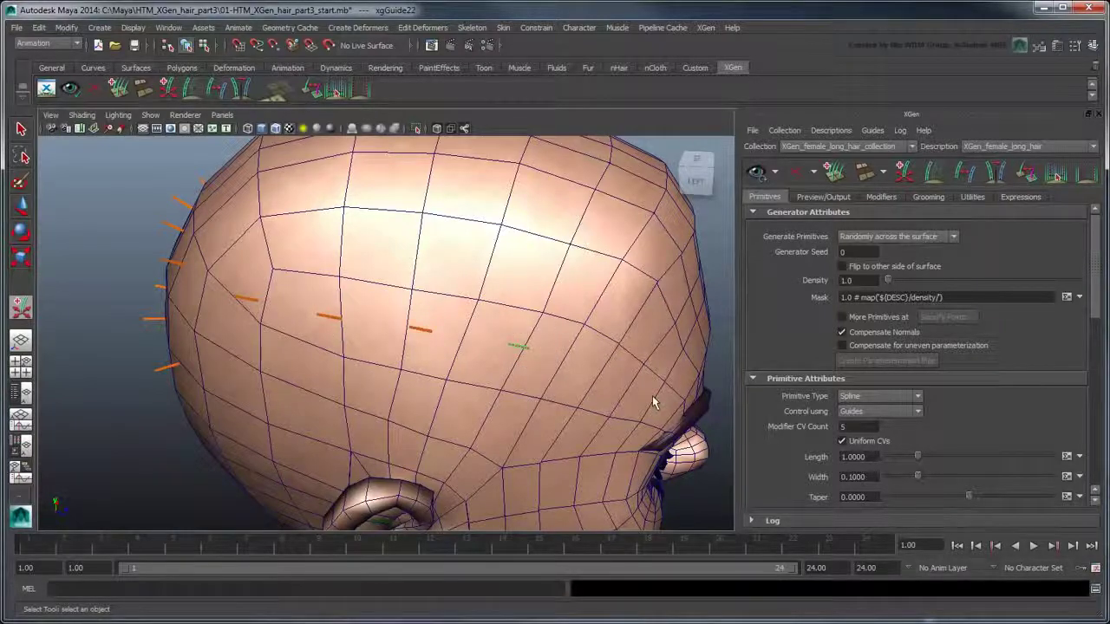
# - Move the control vertices of the front guide on top of the scalp so it drapes down along the side of the head
pyautogui.scroll(-3, 651, 401)
pyautogui.keyDown('alt'); pyautogui.moveTo(644, 401); pyautogui.dragTo(441, 299); pyautogui.keyUp('alt')
pyautogui.scroll(3, 481, 364)
pyautogui.scroll(3, 494, 286)
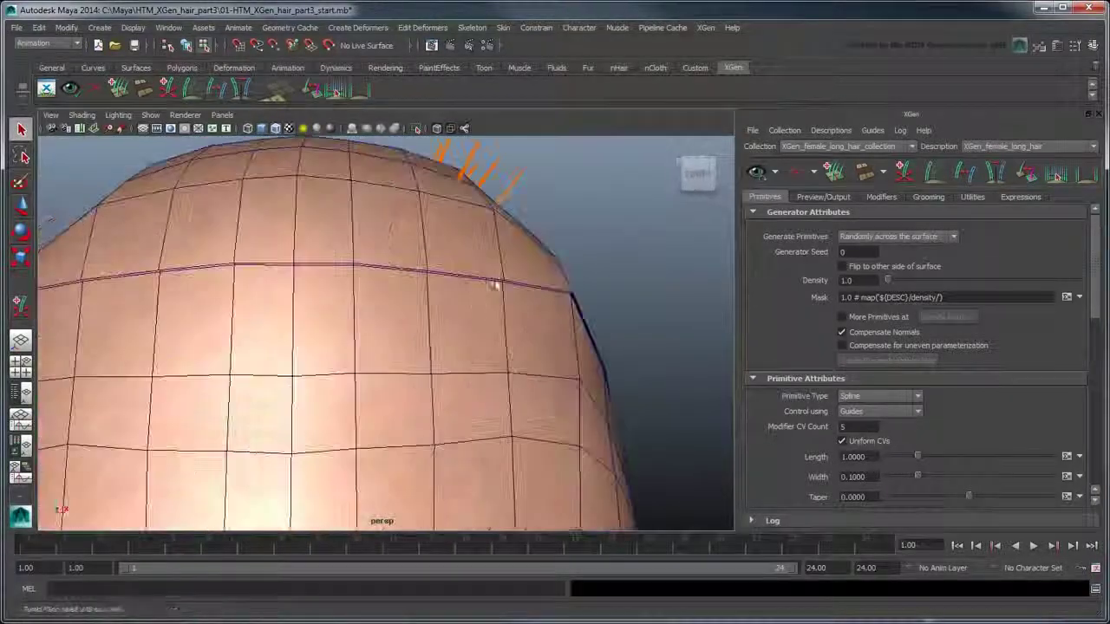
pyautogui.scroll(-5, 453, 420)
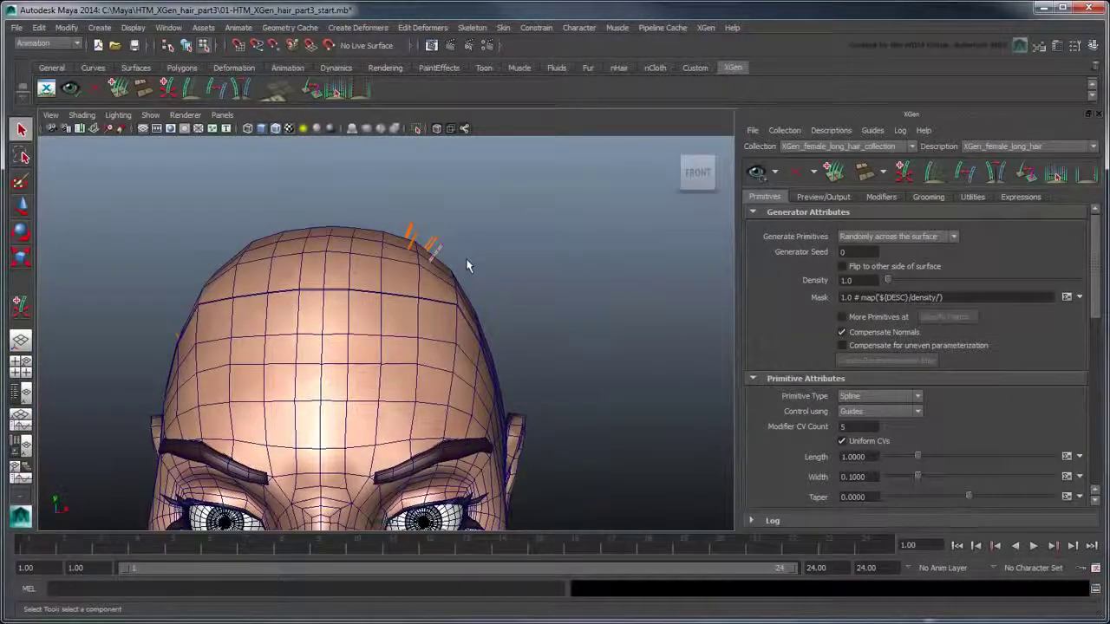
pyautogui.moveTo(453, 238); pyautogui.dragTo(437, 251)
pyautogui.press('w')
pyautogui.moveTo(442, 246)
pyautogui.mouseDown()
pyautogui.moveTo(527, 293)
pyautogui.moveTo(539, 412)
pyautogui.moveTo(432, 250)
pyautogui.mouseUp()
pyautogui.moveTo(437, 255); pyautogui.dragTo(442, 245)
pyautogui.moveTo(532, 400)
pyautogui.mouseDown()
pyautogui.moveTo(556, 423)
pyautogui.moveTo(537, 406)
pyautogui.moveTo(531, 533)
pyautogui.moveTo(543, 410)
pyautogui.mouseUp()
pyautogui.moveTo(527, 396); pyautogui.dragTo(447, 323)
pyautogui.keyDown('alt'); pyautogui.moveTo(448, 322); pyautogui.dragTo(499, 258, button='middle'); pyautogui.keyUp('alt')
pyautogui.moveTo(358, 305); pyautogui.dragTo(317, 304)
# - Shape the neighbouring top guide by moving its control vertices so it falls past the ear to the shoulder
pyautogui.moveTo(393, 199); pyautogui.dragTo(415, 216)
pyautogui.keyDown('alt'); pyautogui.moveTo(415, 217); pyautogui.dragTo(533, 446); pyautogui.keyUp('alt')
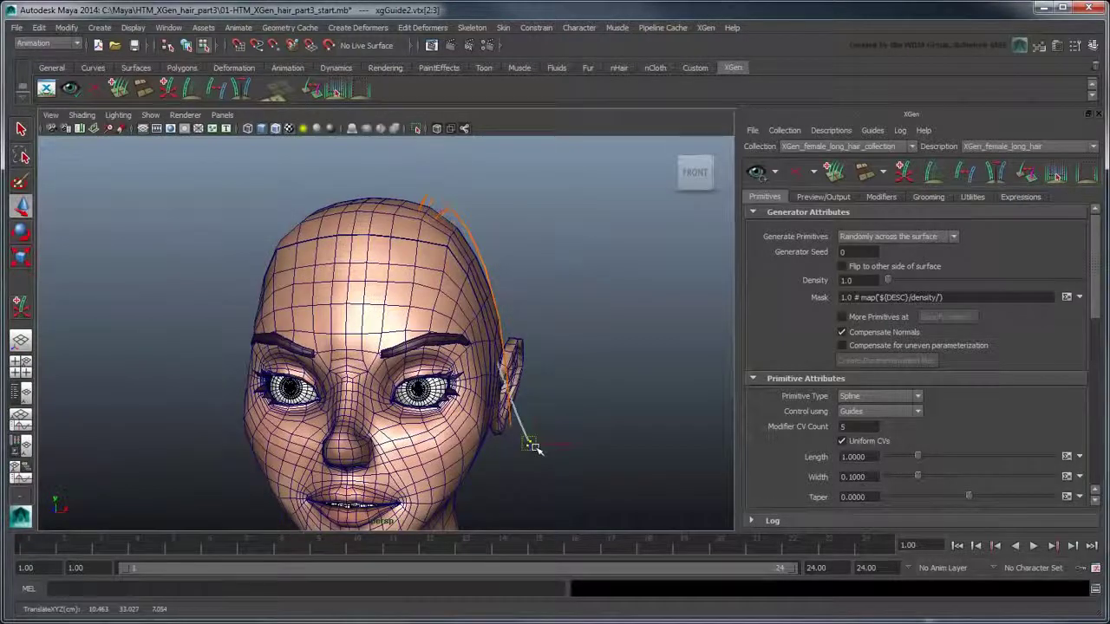
pyautogui.moveTo(433, 206); pyautogui.dragTo(449, 222)
pyautogui.moveTo(443, 214); pyautogui.dragTo(454, 203)
pyautogui.moveTo(522, 431); pyautogui.dragTo(543, 450)
pyautogui.keyDown('alt'); pyautogui.moveTo(639, 466); pyautogui.dragTo(613, 341, button='middle'); pyautogui.keyUp('alt')
pyautogui.moveTo(509, 326); pyautogui.dragTo(483, 525)
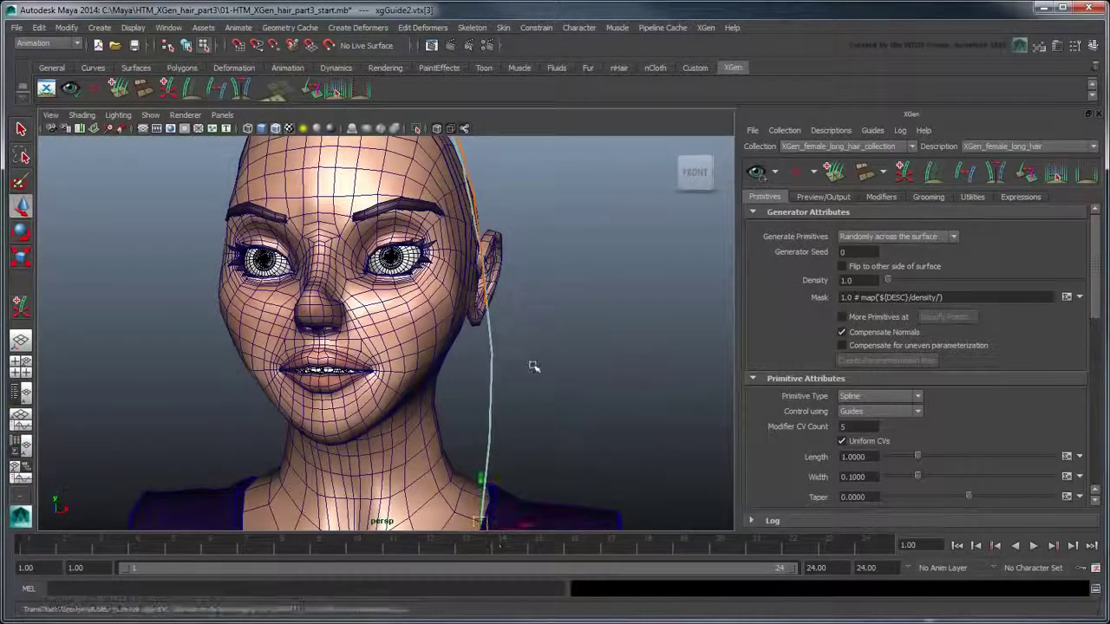
pyautogui.moveTo(544, 336); pyautogui.dragTo(544, 379)
pyautogui.scroll(-2, 547, 345)
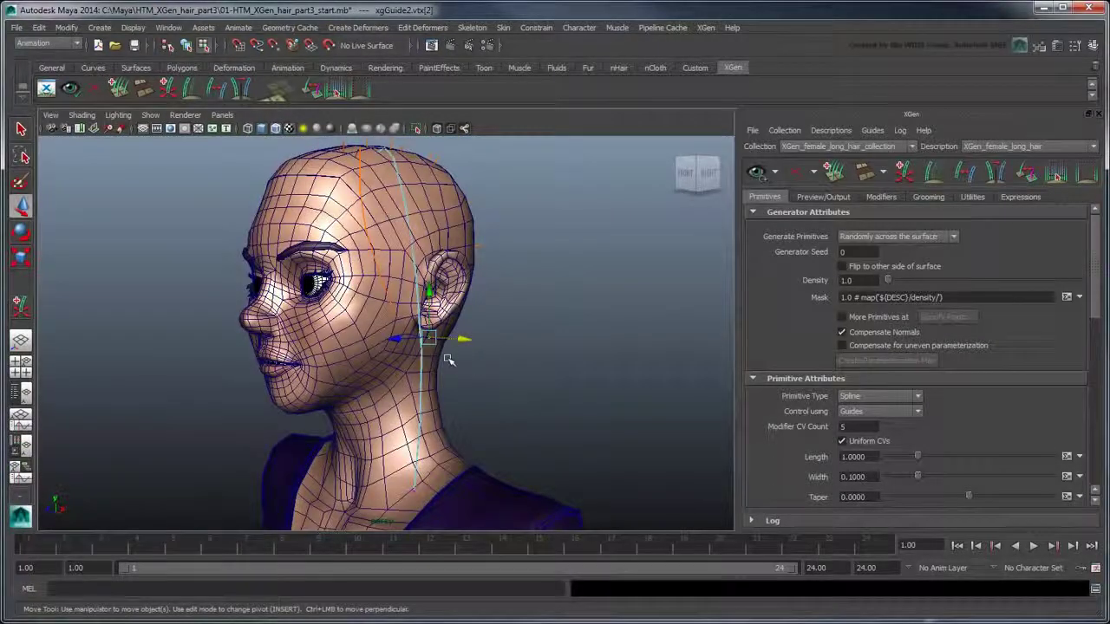
# - Rebuild the long guide beside the ear with a CV count of 7 and select all its control vertices
pyautogui.moveTo(431, 363); pyautogui.dragTo(478, 332, button='right')
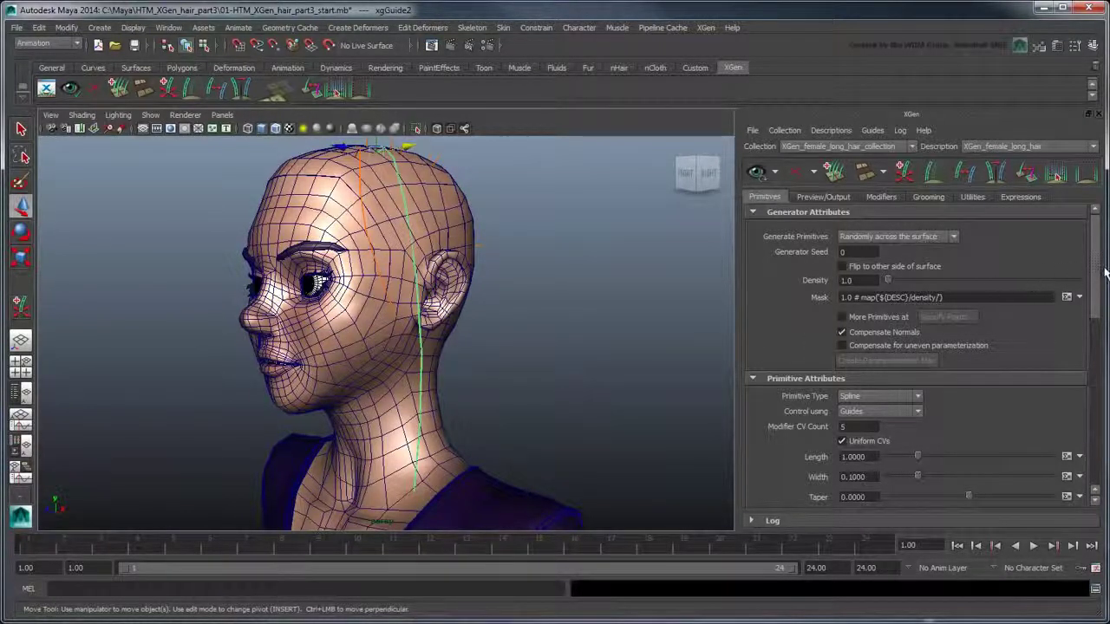
pyautogui.moveTo(1098, 275); pyautogui.dragTo(1104, 352)
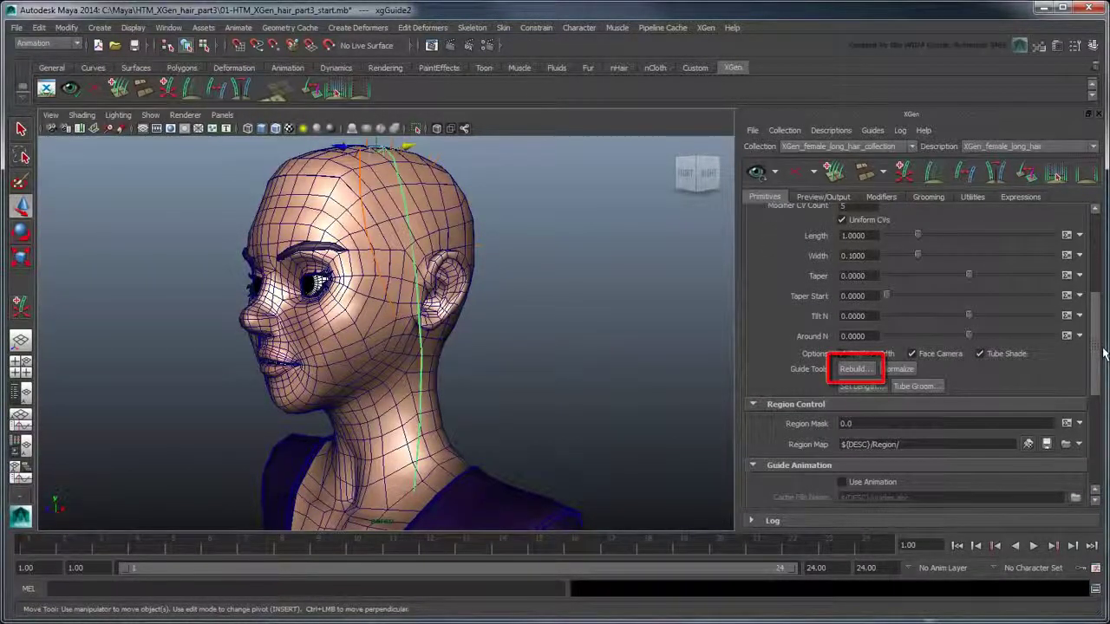
pyautogui.click(851, 370)
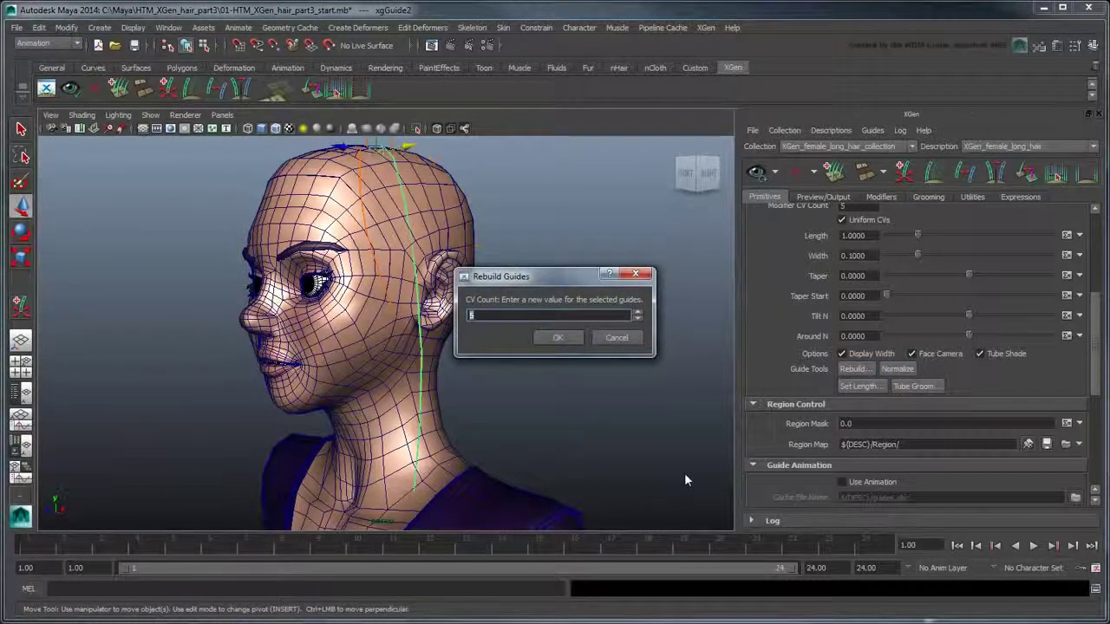
pyautogui.press('Return')
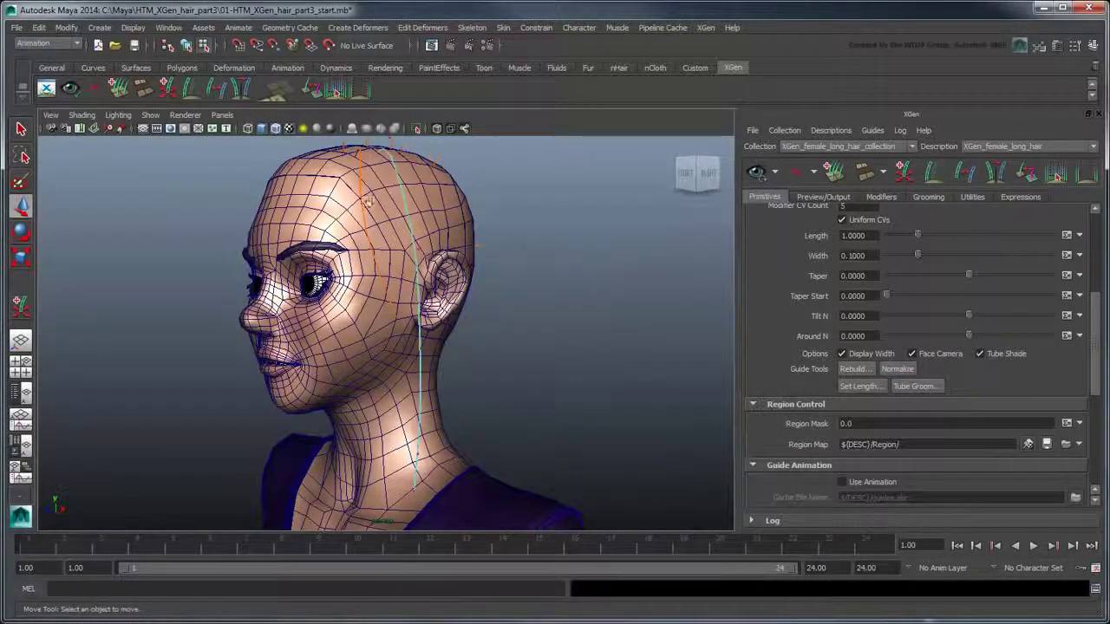
pyautogui.scroll(-3, 357, 191)
pyautogui.moveTo(376, 175); pyautogui.dragTo(471, 499)
pyautogui.press('q')
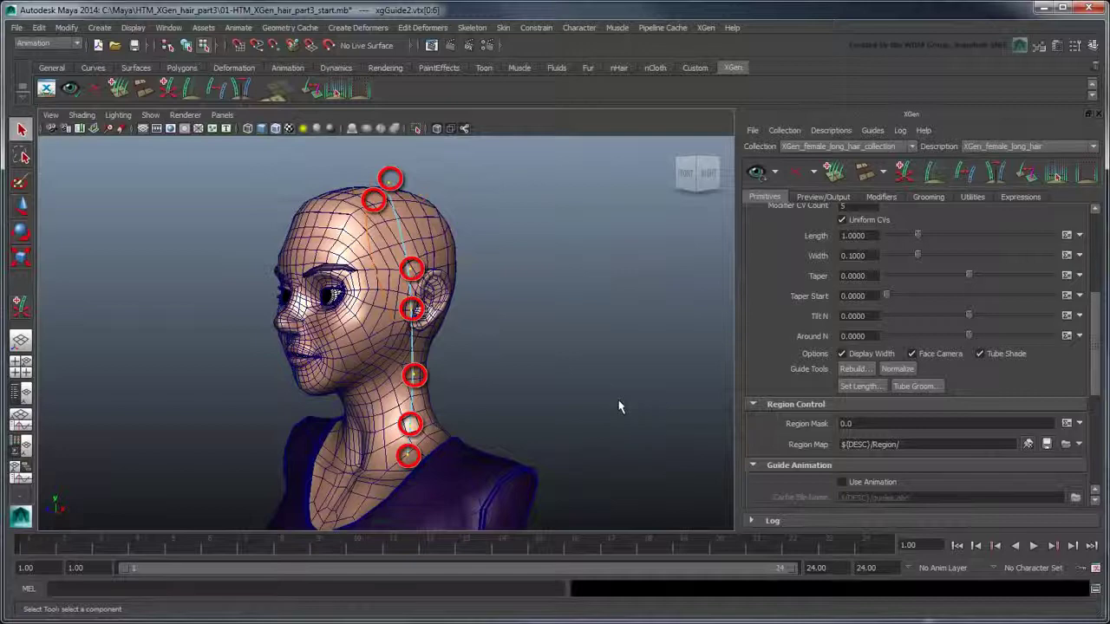
# - Move the lower control vertices of the long guide beside the ear so it follows the neck down to the shoulder
pyautogui.scroll(4, 620, 407)
pyautogui.keyDown('alt'); pyautogui.moveTo(575, 379); pyautogui.dragTo(573, 300, button='middle'); pyautogui.keyUp('alt')
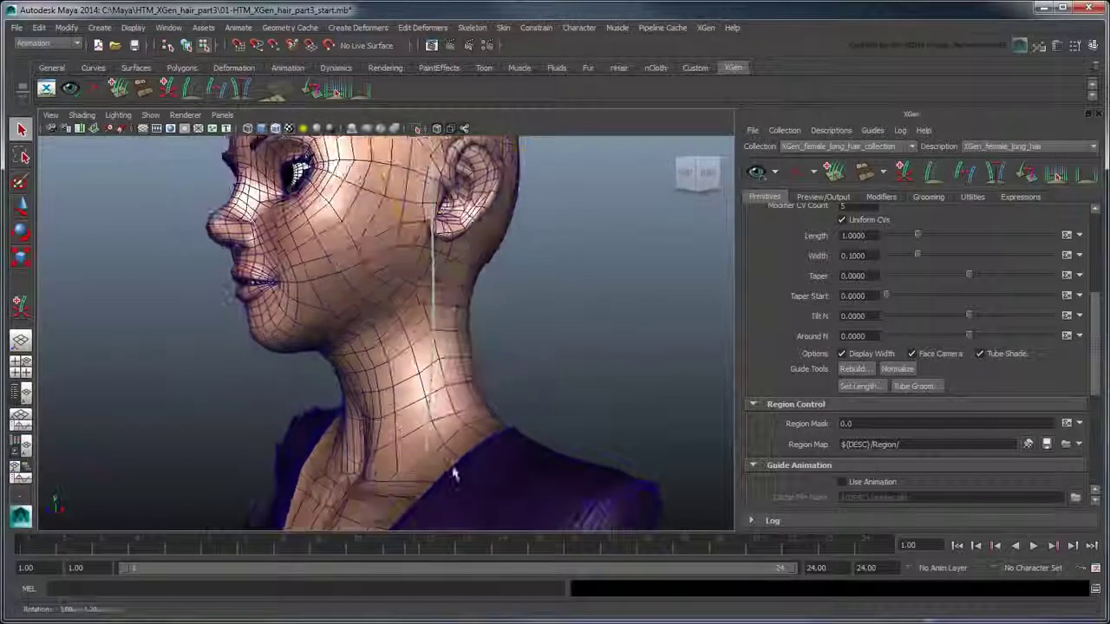
pyautogui.keyDown('alt'); pyautogui.moveTo(456, 473); pyautogui.dragTo(425, 473); pyautogui.keyUp('alt')
pyautogui.press('w')
pyautogui.moveTo(425, 473); pyautogui.dragTo(404, 454)
pyautogui.click(408, 305)
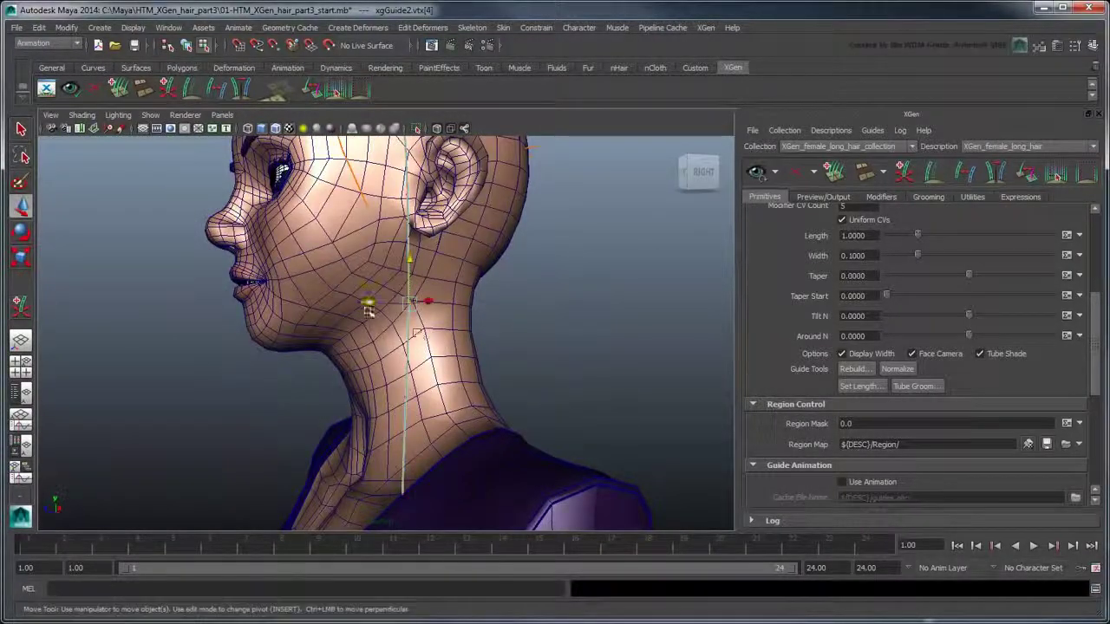
pyautogui.moveTo(370, 307); pyautogui.dragTo(400, 307)
pyautogui.click(405, 397)
pyautogui.moveTo(364, 397); pyautogui.dragTo(391, 397)
pyautogui.keyDown('alt'); pyautogui.moveTo(392, 399); pyautogui.dragTo(441, 496, button='middle'); pyautogui.keyUp('alt')
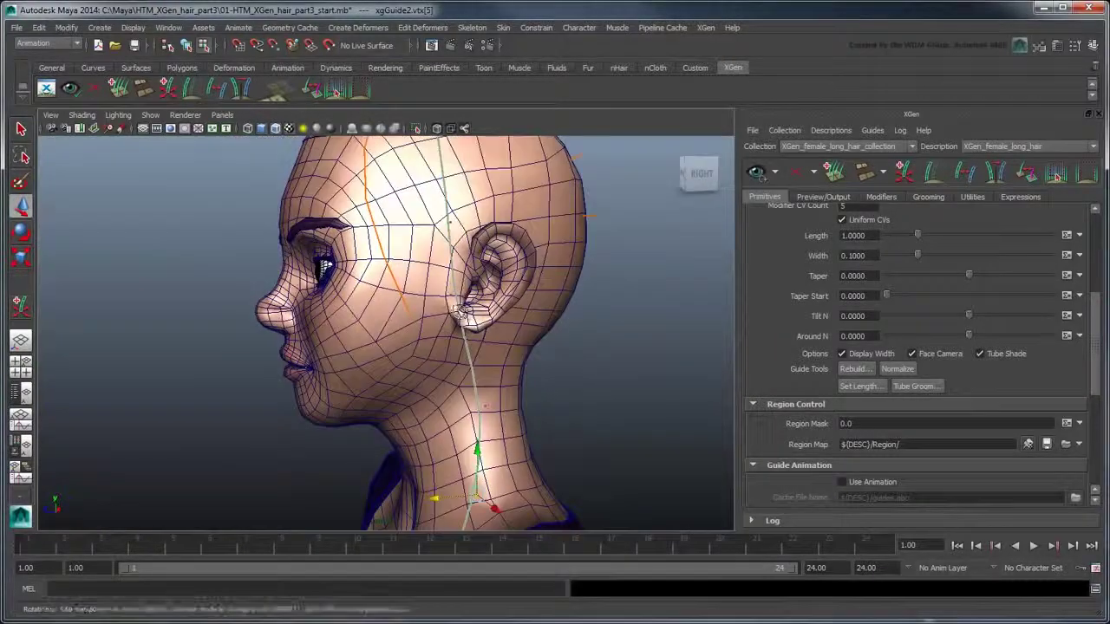
# - Adjust the long guide's upper control vertices around the side of the head and normalize the guide
pyautogui.click(451, 298)
pyautogui.keyDown('alt'); pyautogui.moveTo(453, 302); pyautogui.dragTo(468, 216); pyautogui.keyUp('alt')
pyautogui.click(476, 202)
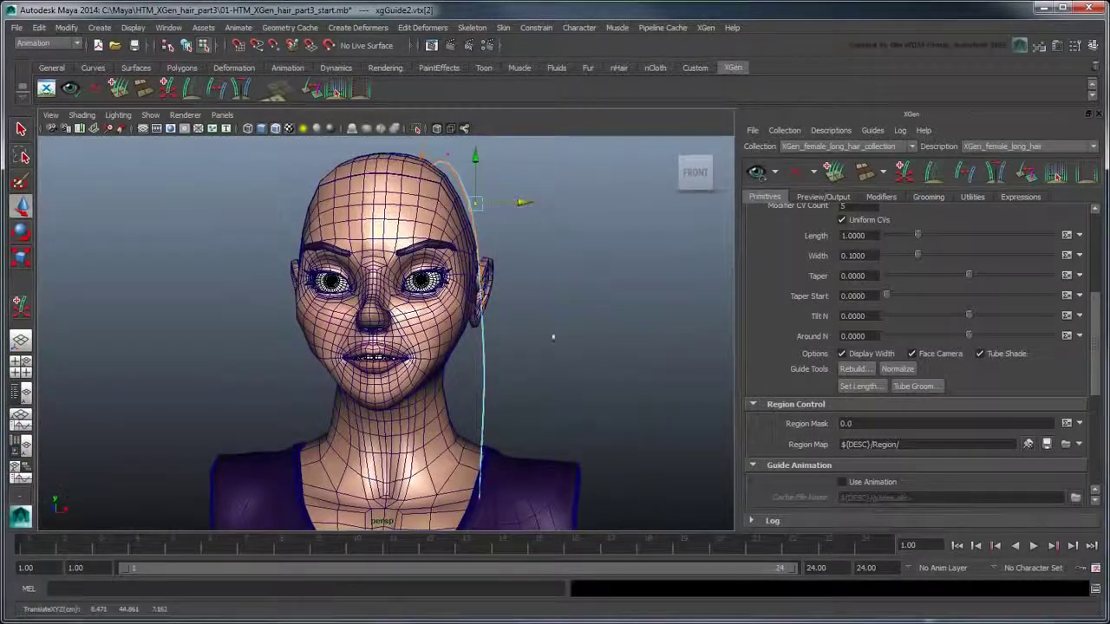
pyautogui.moveTo(496, 392); pyautogui.dragTo(513, 373, button='right')
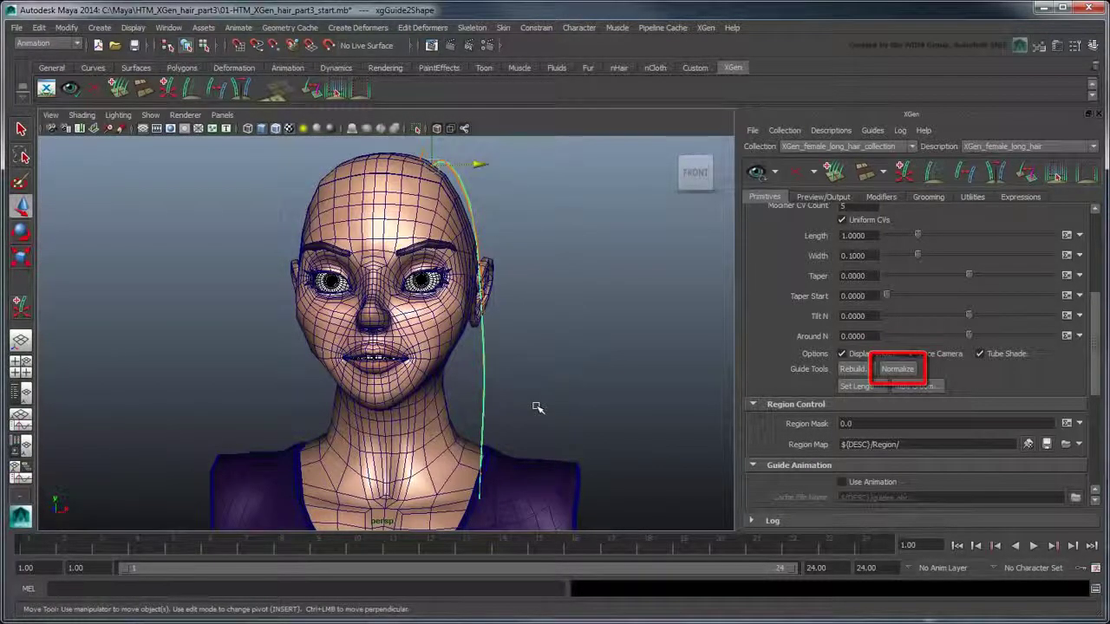
pyautogui.click(897, 370)
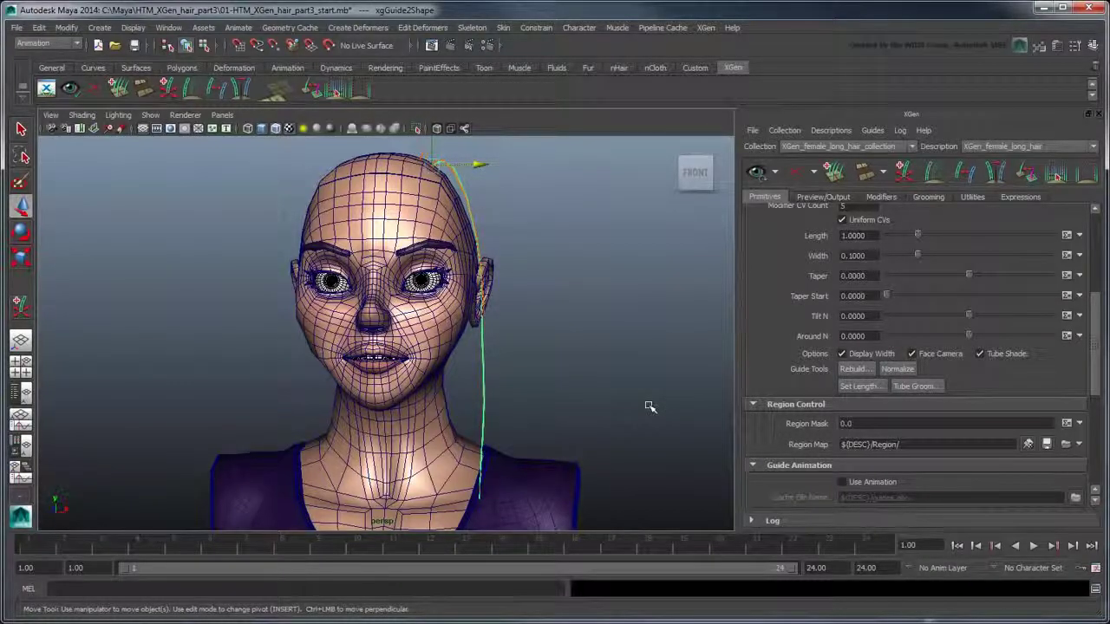
# - Copy the shaped long guide with the Copy Guides utility and paste its shape onto the two short guides behind it
pyautogui.scroll(6, 620, 378)
pyautogui.keyDown('alt'); pyautogui.moveTo(619, 379); pyautogui.dragTo(580, 317); pyautogui.keyUp('alt')
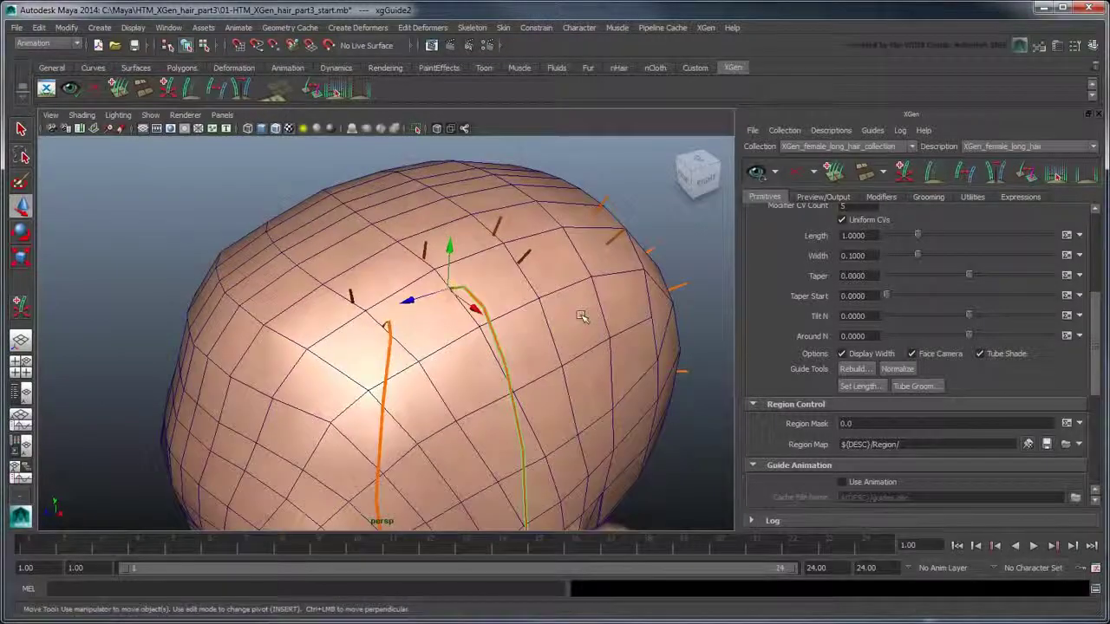
pyautogui.press('q')
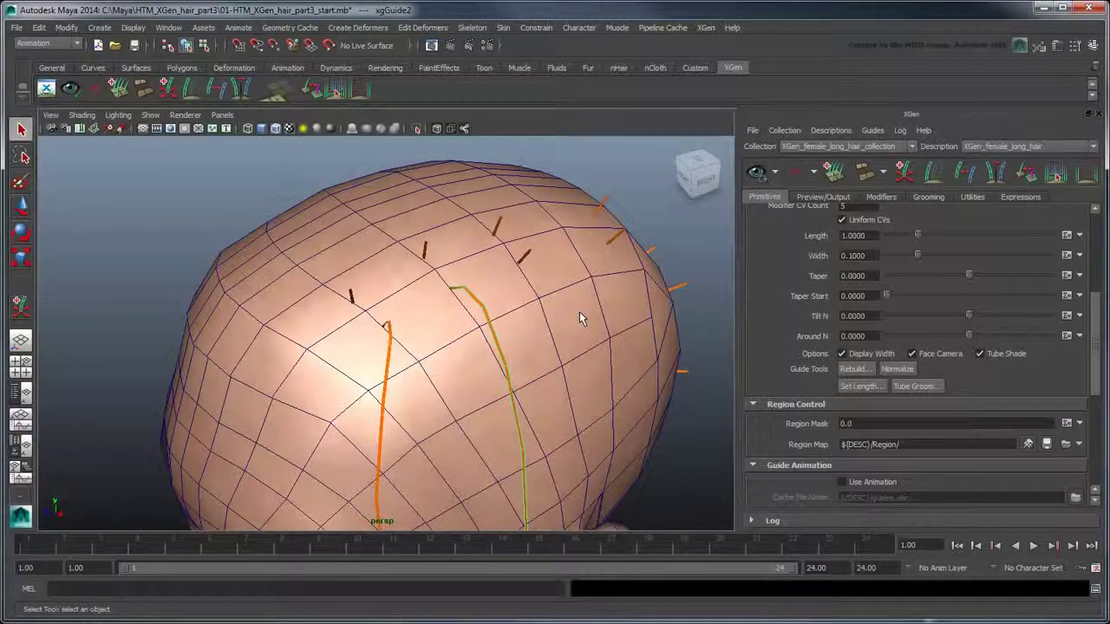
pyautogui.click(971, 197)
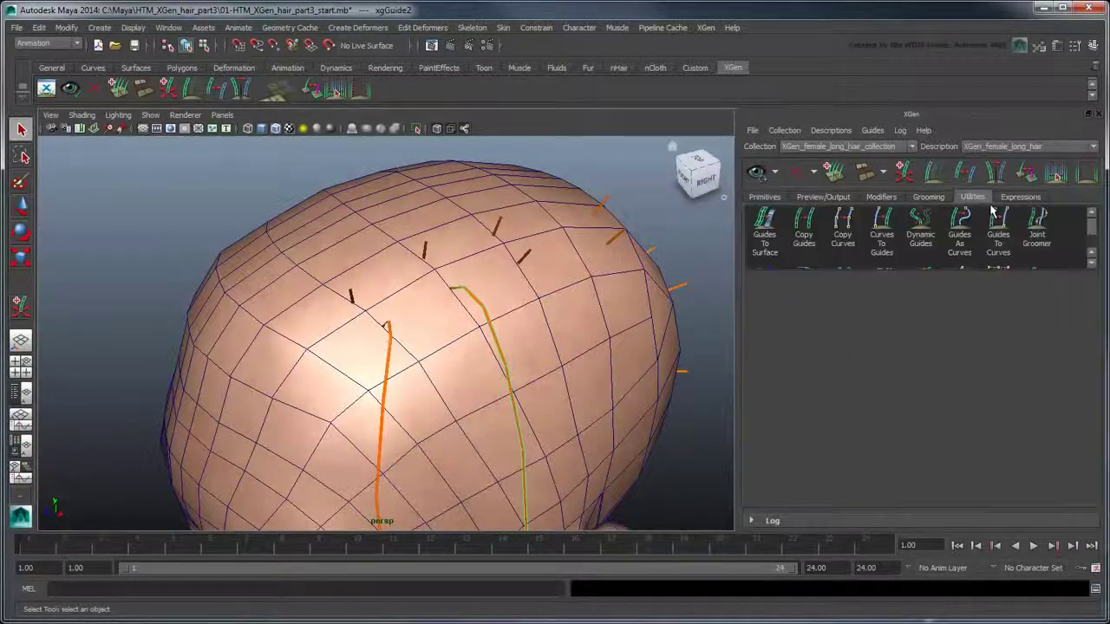
pyautogui.click(806, 235)
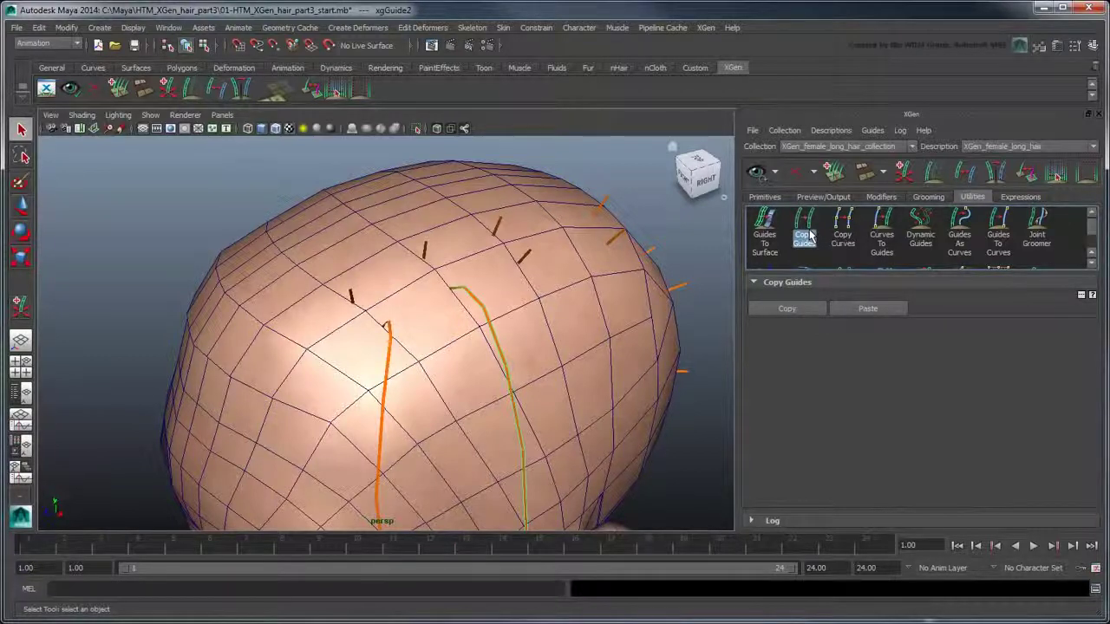
pyautogui.click(805, 309)
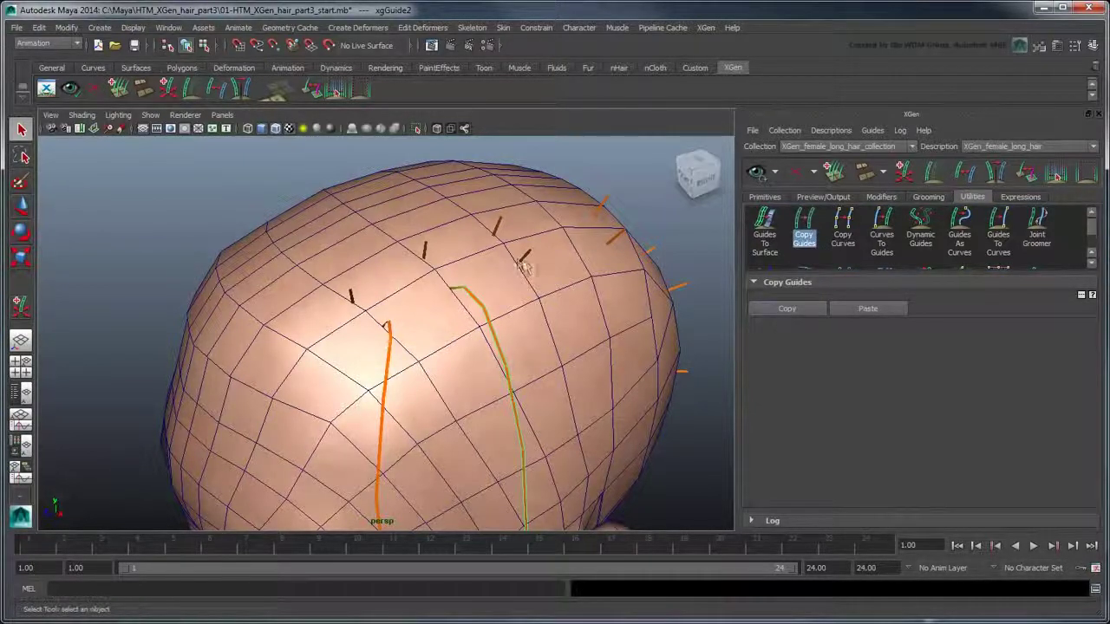
pyautogui.click(525, 257)
pyautogui.keyDown('shift'); pyautogui.click(621, 245); pyautogui.keyUp('shift')
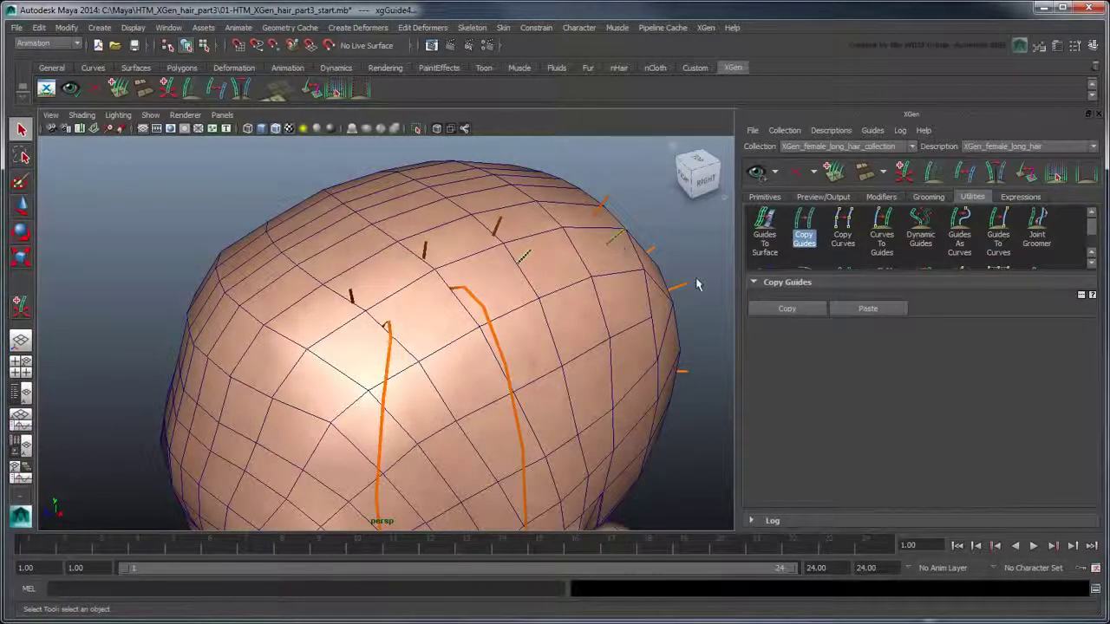
pyautogui.click(866, 312)
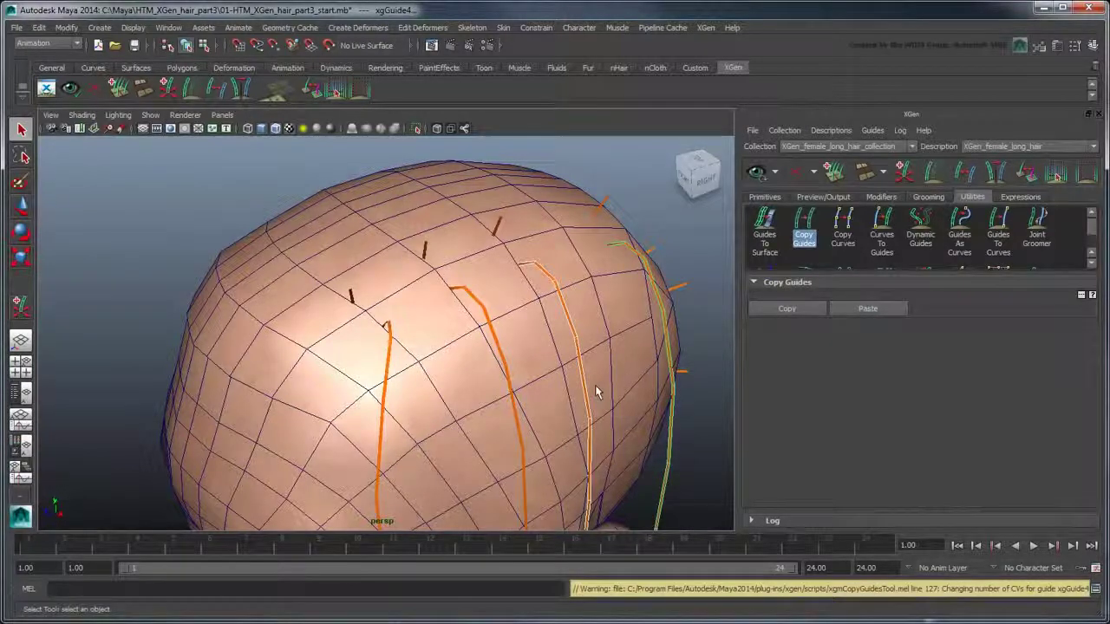
# - Switch the two pasted guides to control vertex editing and inspect them in wireframe and shaded display
pyautogui.keyDown('alt'); pyautogui.moveTo(595, 385); pyautogui.dragTo(523, 329); pyautogui.keyUp('alt')
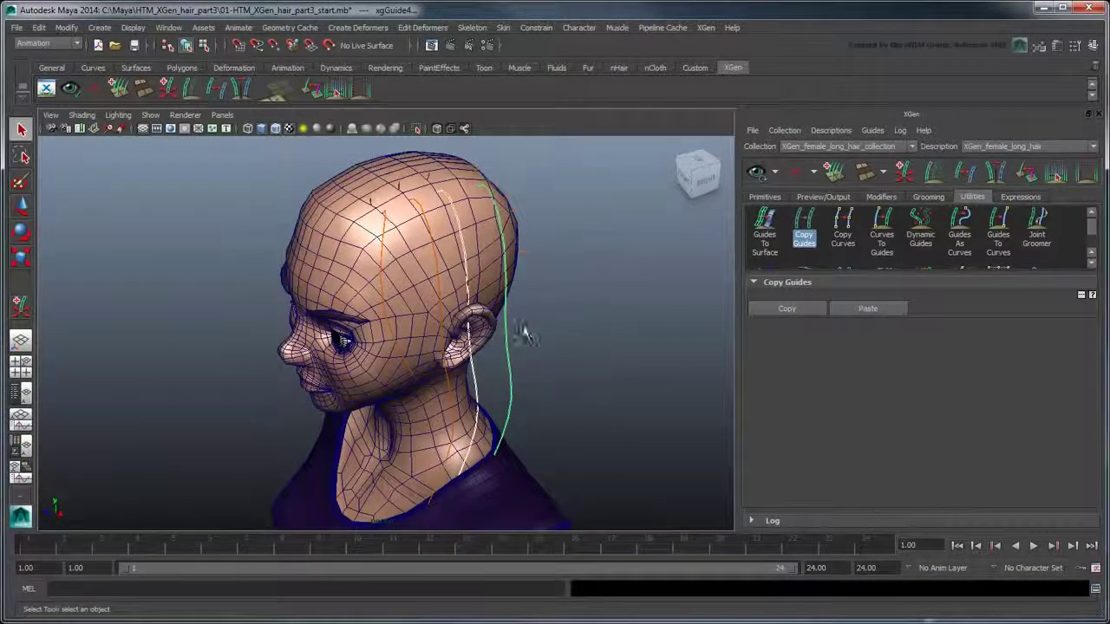
pyautogui.rightClick(510, 358)
pyautogui.moveTo(510, 358); pyautogui.dragTo(469, 334, button='right')
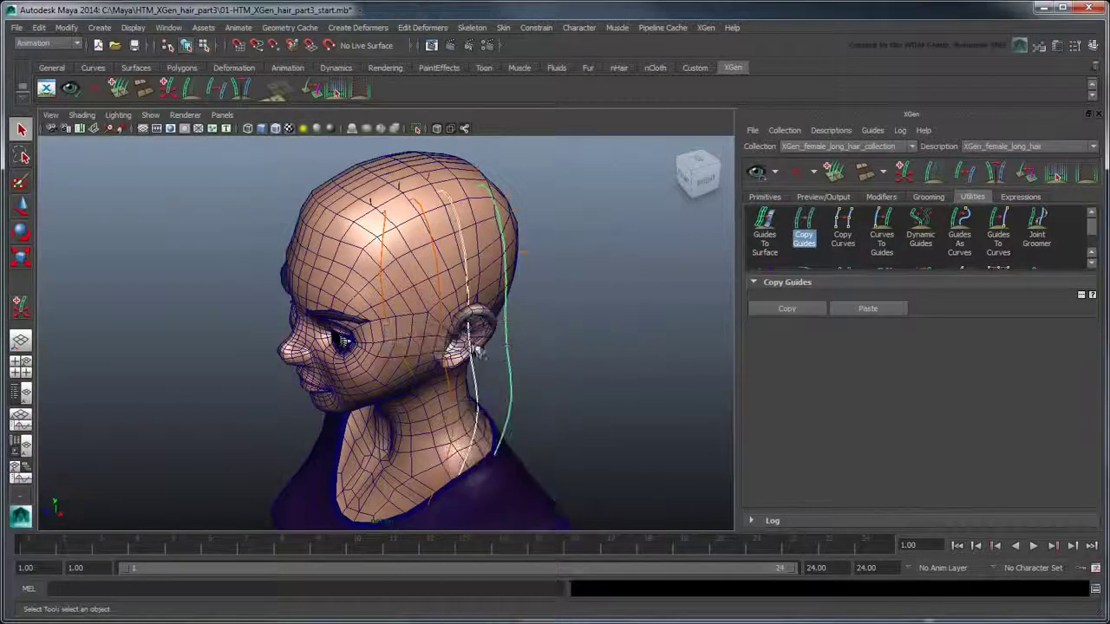
pyautogui.press('4')
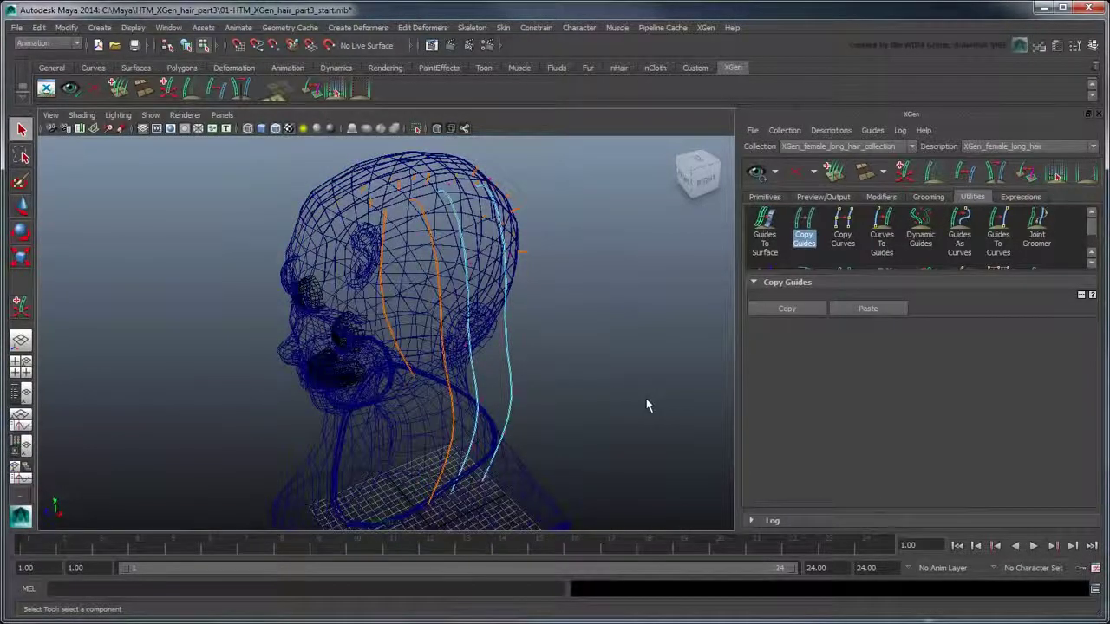
pyautogui.press('5')
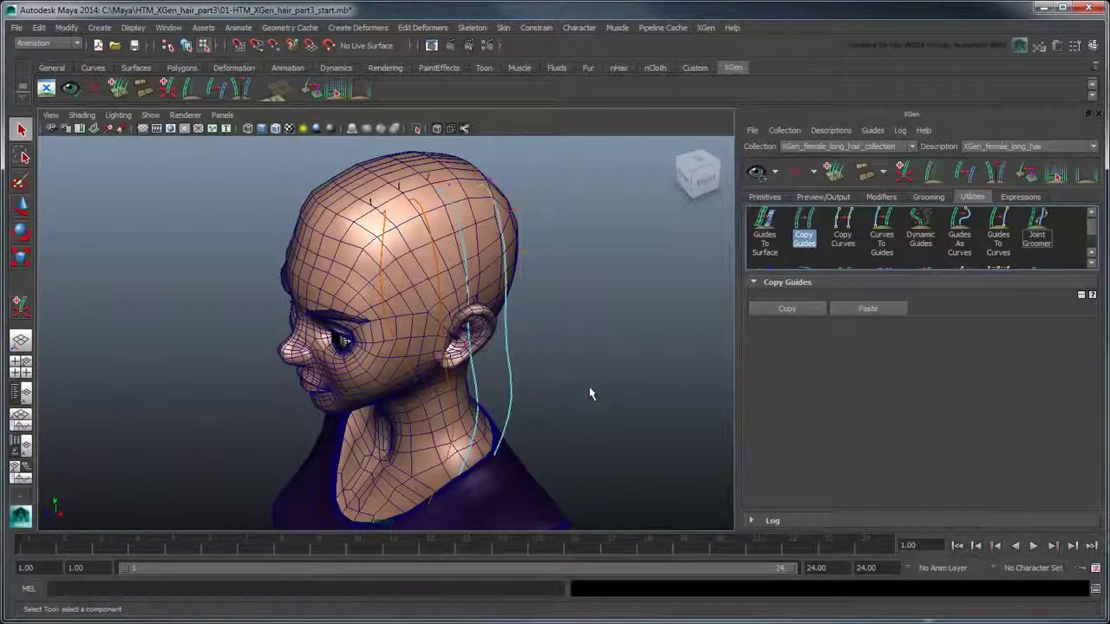
# - Look through the options of the Joint Groomer and Lattice guide utilities
pyautogui.click(1036, 236)
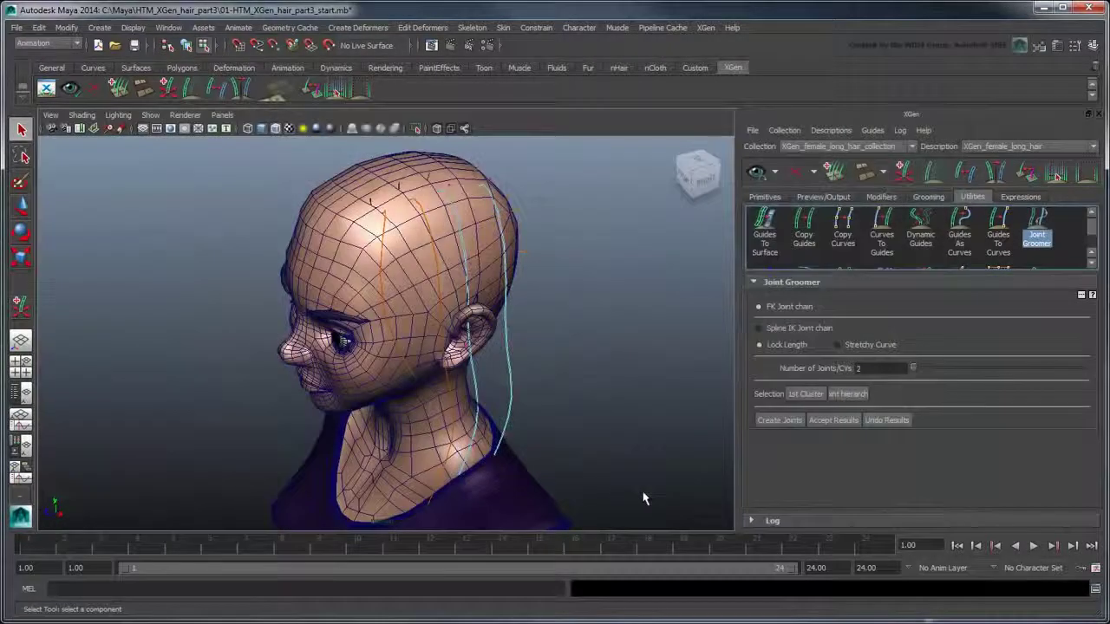
pyautogui.click(1038, 238)
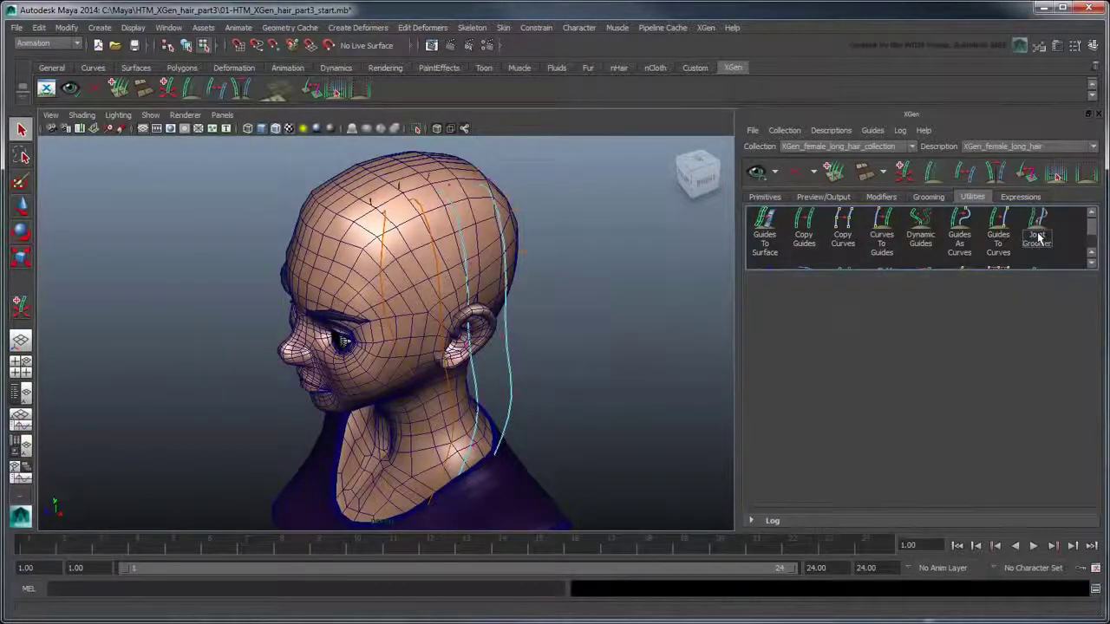
pyautogui.scroll(-1, 1099, 242)
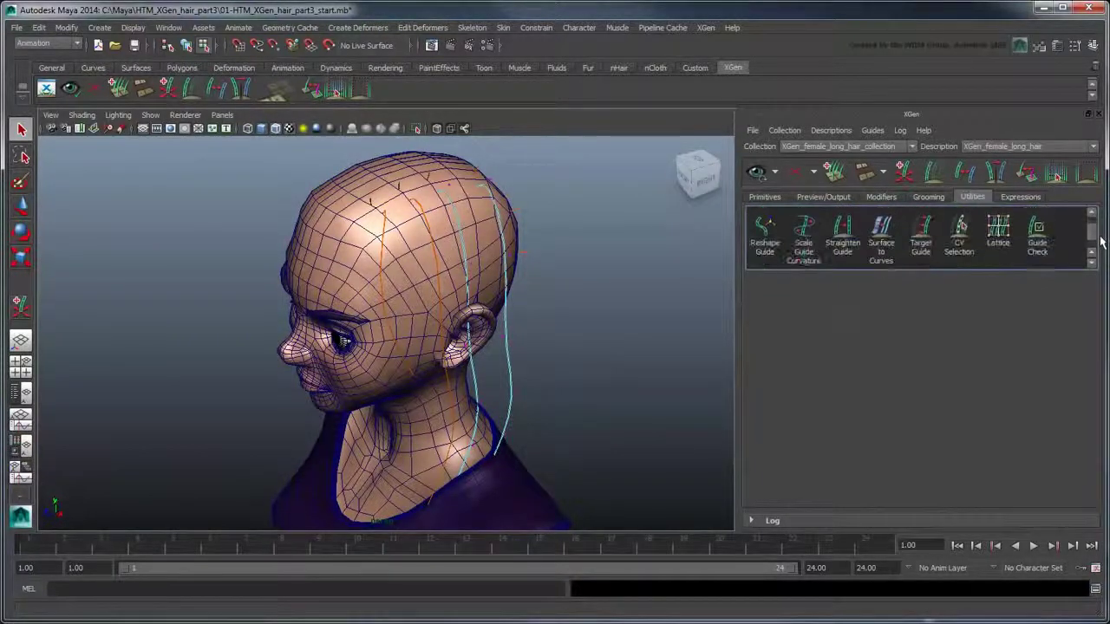
pyautogui.click(1002, 237)
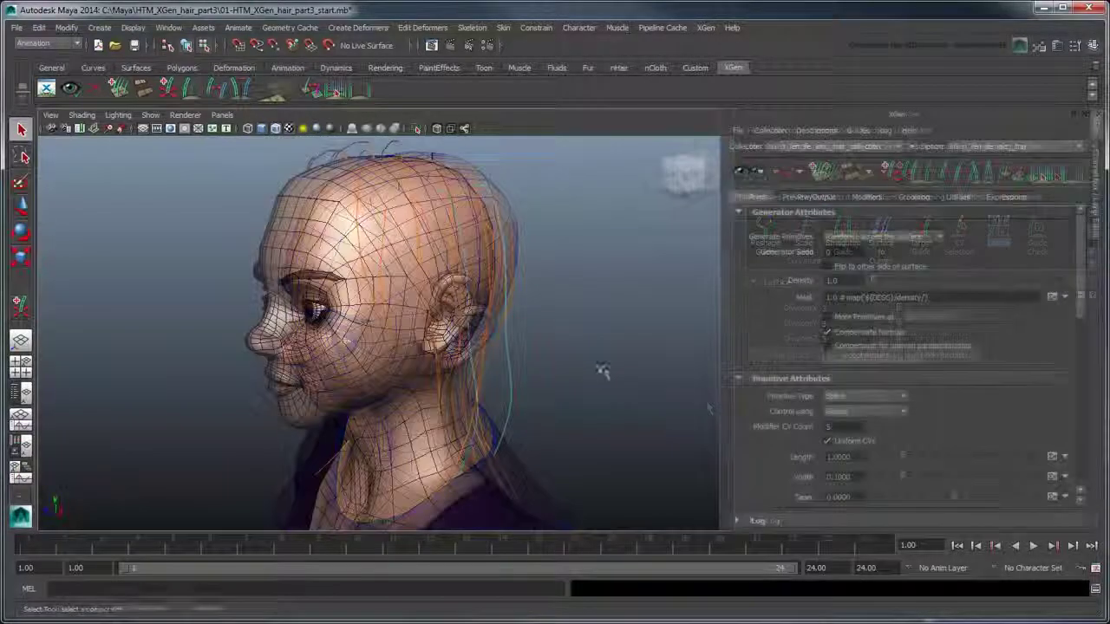
# - Generate the XGen hair preview from the finished guides and view it from the front of the head
pyautogui.keyDown('alt'); pyautogui.moveTo(602, 372); pyautogui.dragTo(509, 391); pyautogui.keyUp('alt')
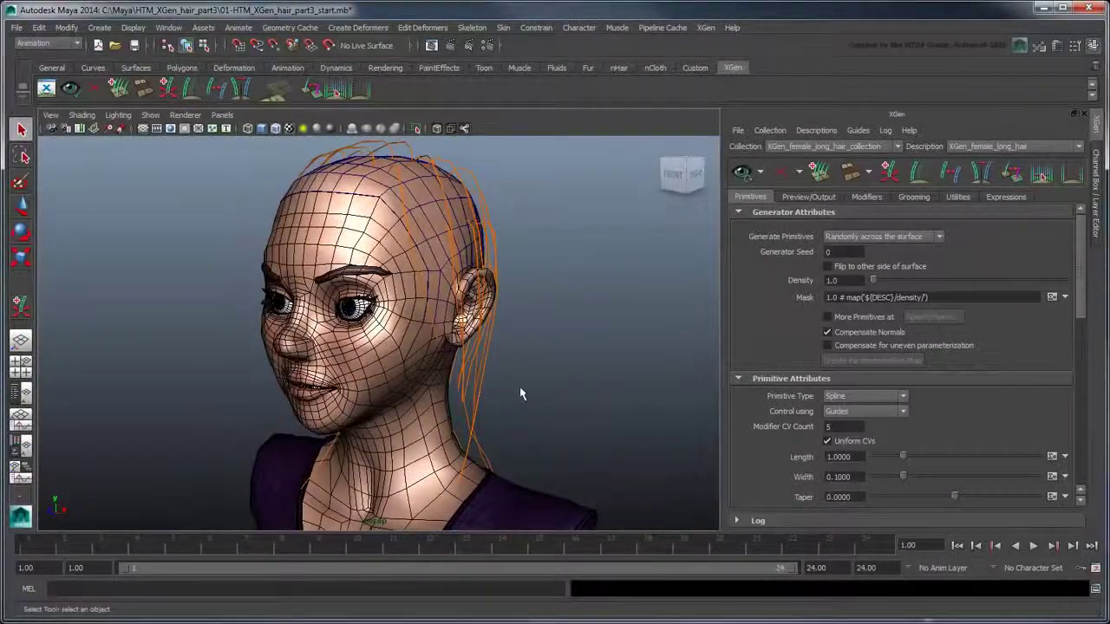
pyautogui.scroll(-3, 520, 395)
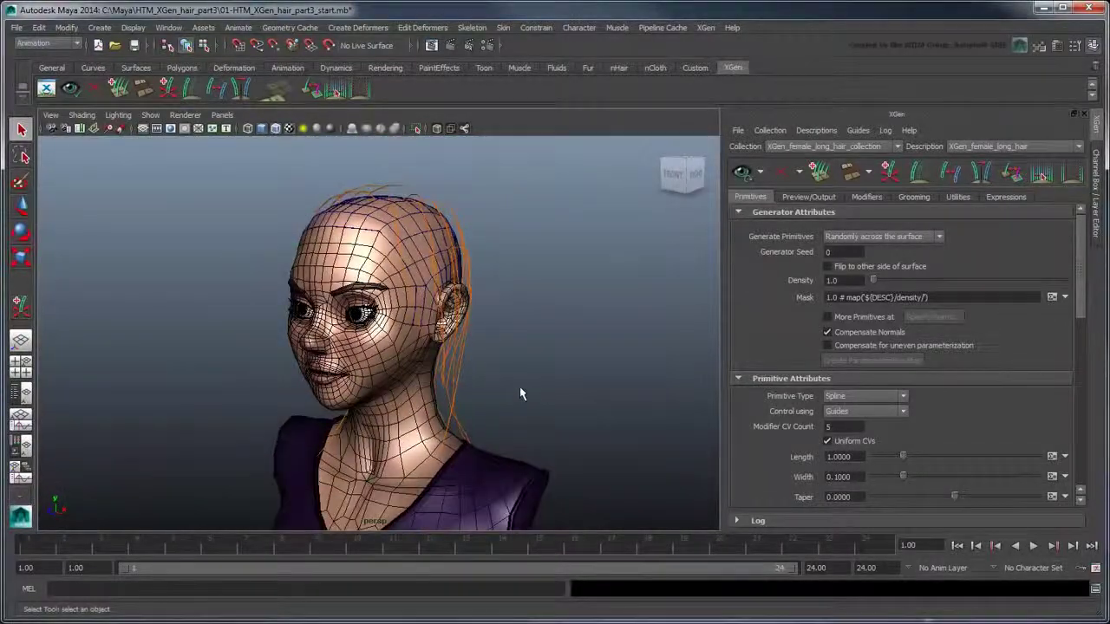
pyautogui.click(753, 179)
pyautogui.scroll(3, 557, 276)
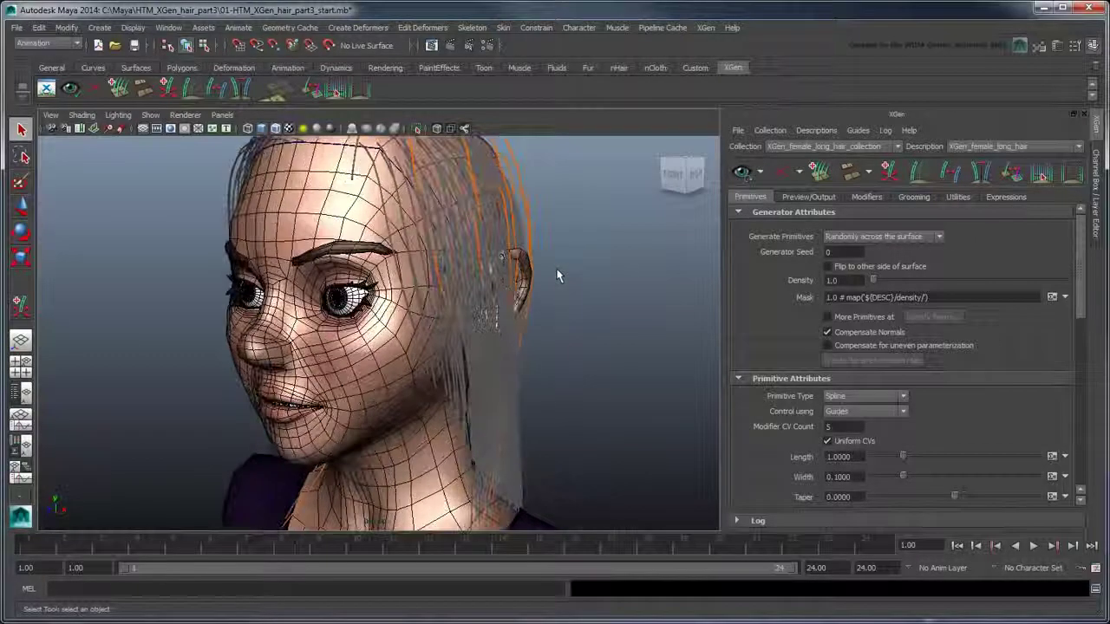
# - Set the Modifier CV Count to 15 and the Density to 20
pyautogui.keyDown('alt'); pyautogui.moveTo(558, 275); pyautogui.dragTo(582, 330); pyautogui.keyUp('alt')
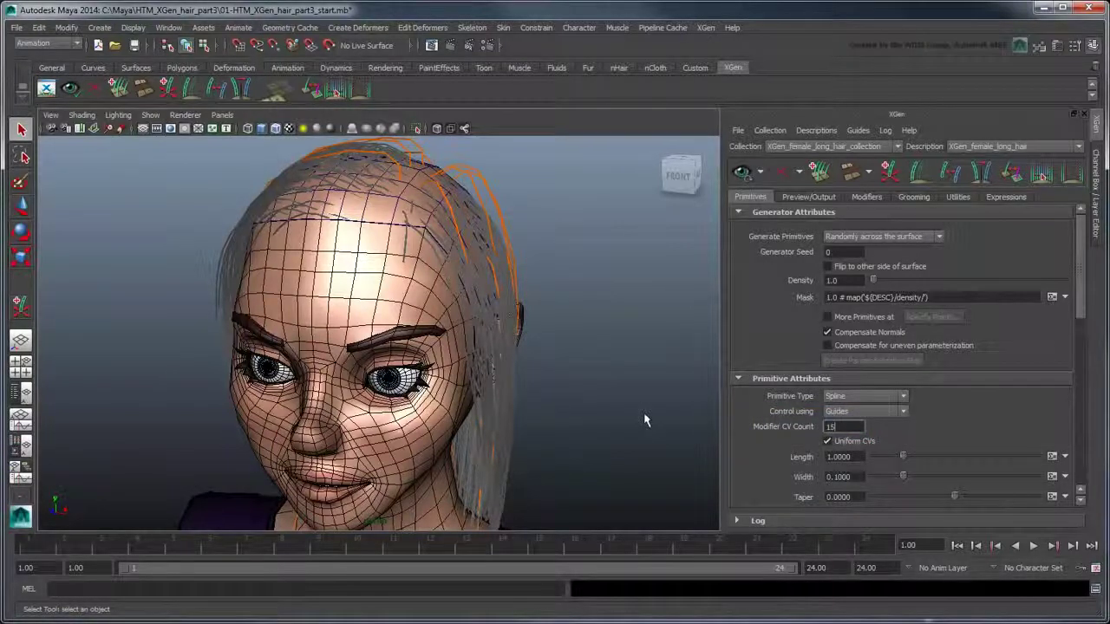
pyautogui.press('Return')
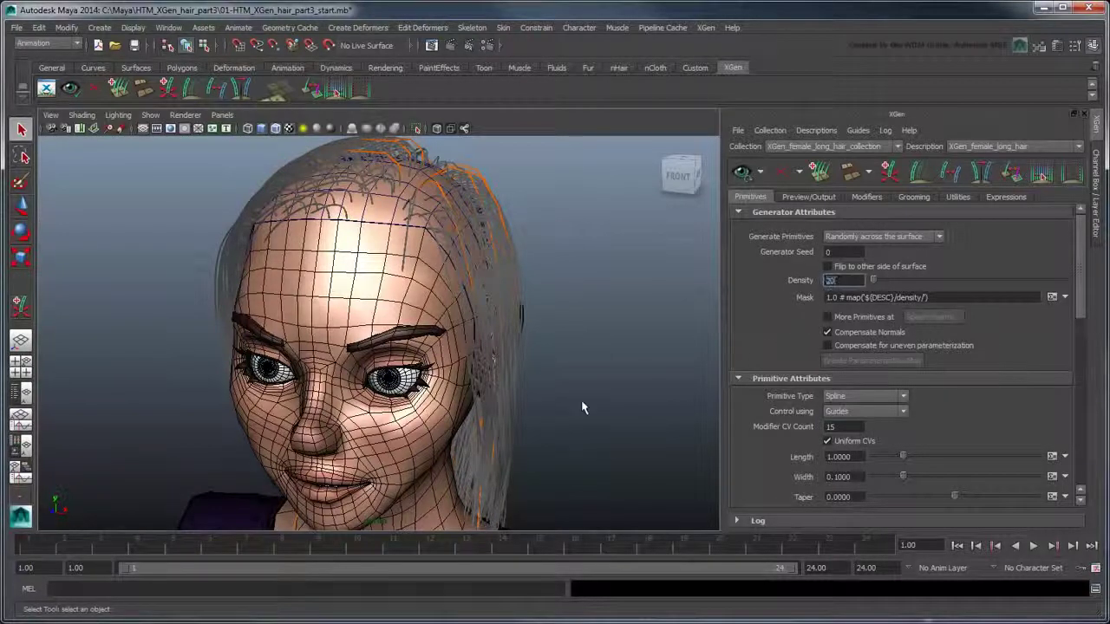
pyautogui.press('Tab')
# - Set the hair's Taper to 0.8 and Taper Start to 0.3
pyautogui.press('Tab')
pyautogui.press('Tab')
pyautogui.press('Tab')
pyautogui.press('Tab')
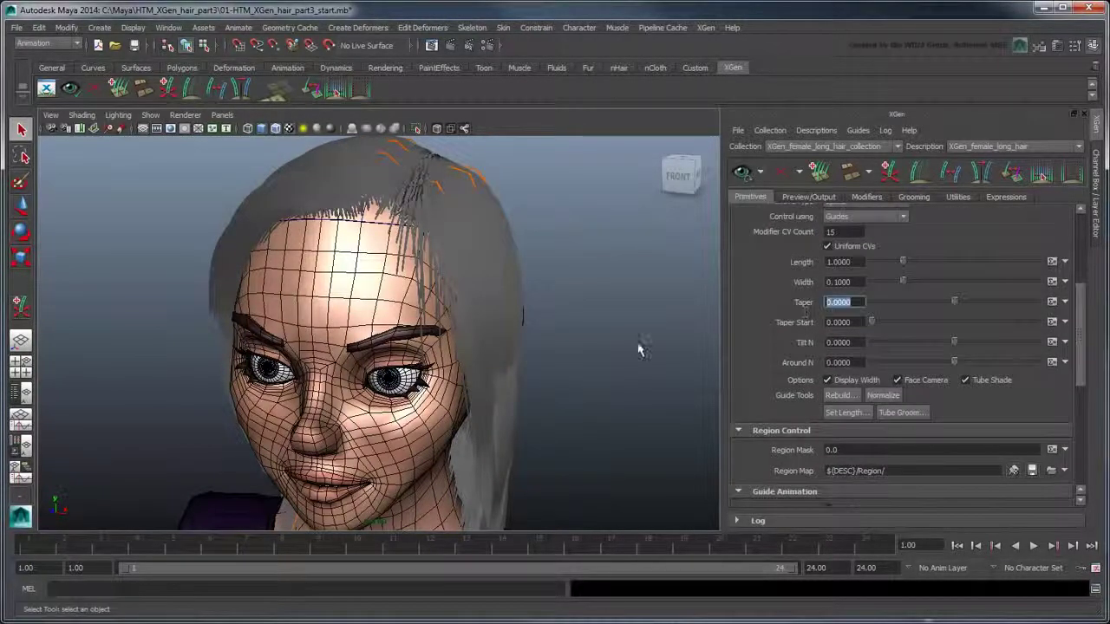
pyautogui.write('0.8')
pyautogui.press('Tab')
pyautogui.write('0.')
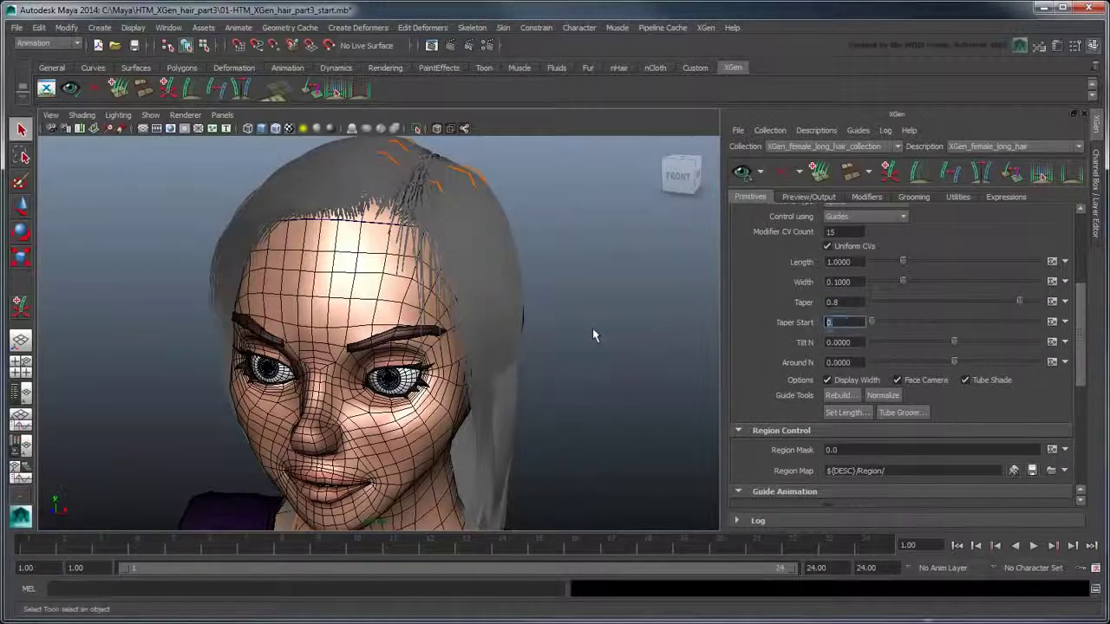
pyautogui.write('3')
pyautogui.press('Return')
# - Set the hair Width to 0.08
pyautogui.doubleClick(845, 284)
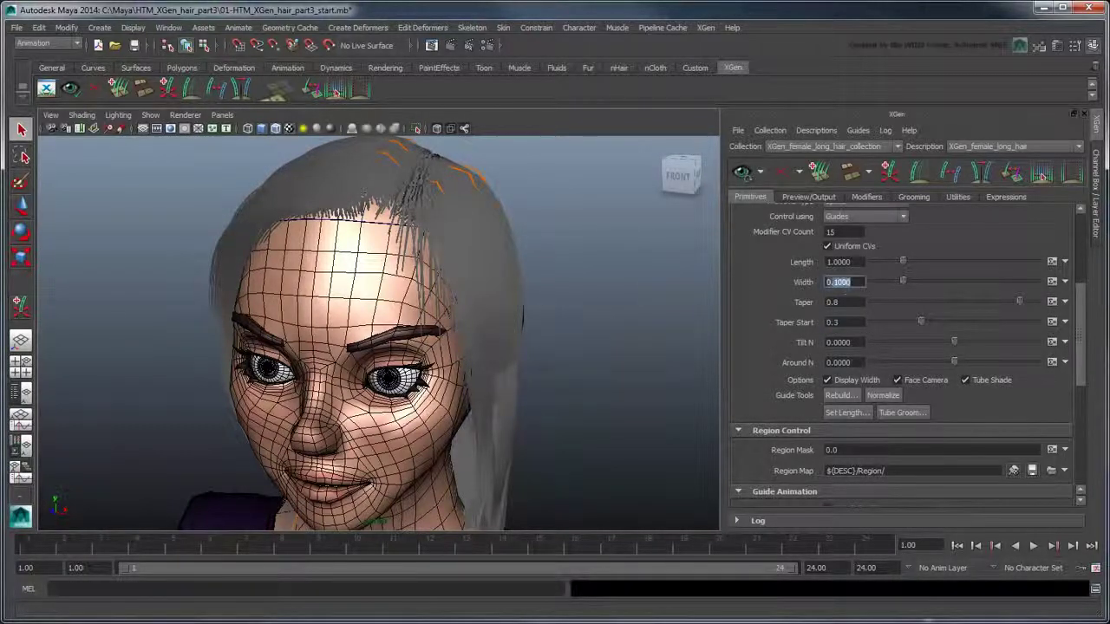
pyautogui.write('08')
pyautogui.press('Return')
# - Hide the wireframe overlay on the shaded model and examine the hair along the parting on top of the head
pyautogui.keyDown('alt'); pyautogui.moveTo(632, 385); pyautogui.dragTo(498, 404); pyautogui.keyUp('alt')
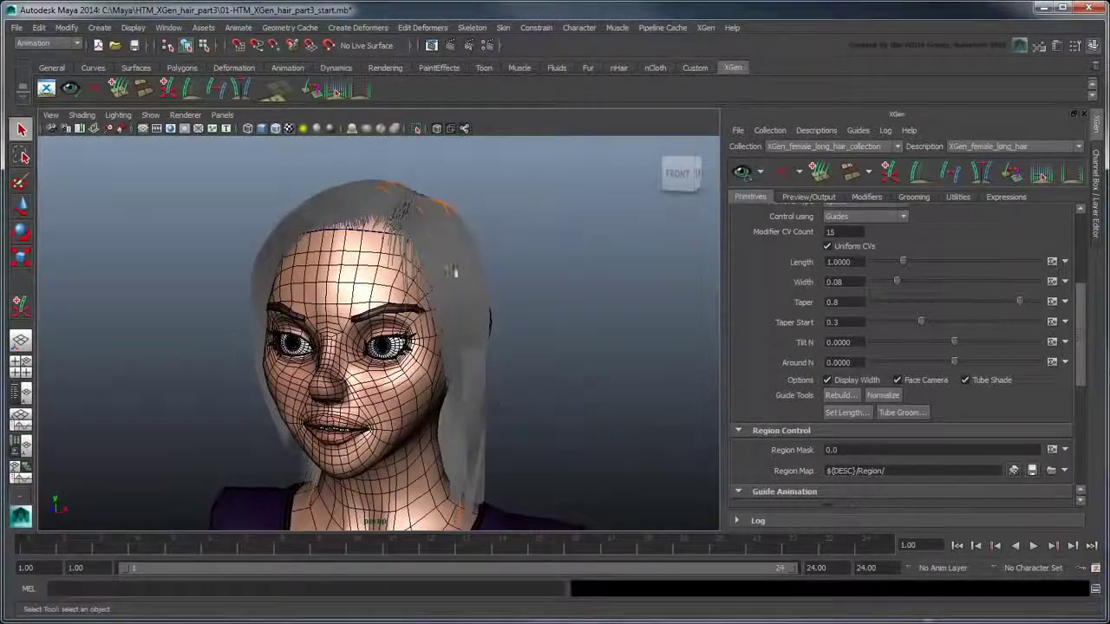
pyautogui.click(276, 128)
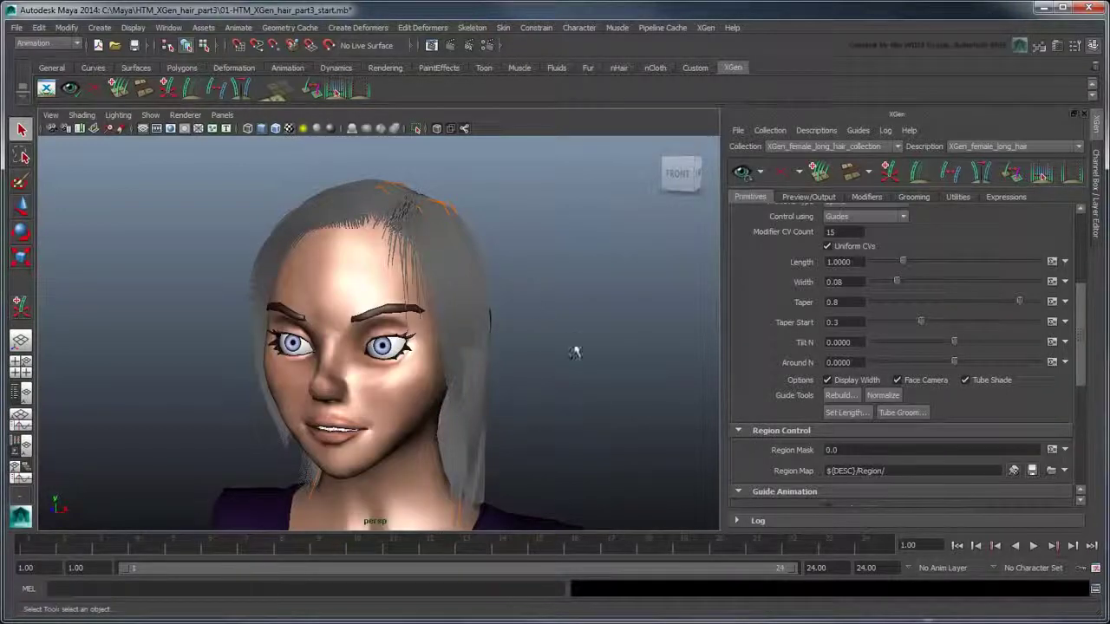
pyautogui.keyDown('alt'); pyautogui.moveTo(577, 347); pyautogui.dragTo(507, 360); pyautogui.keyUp('alt')
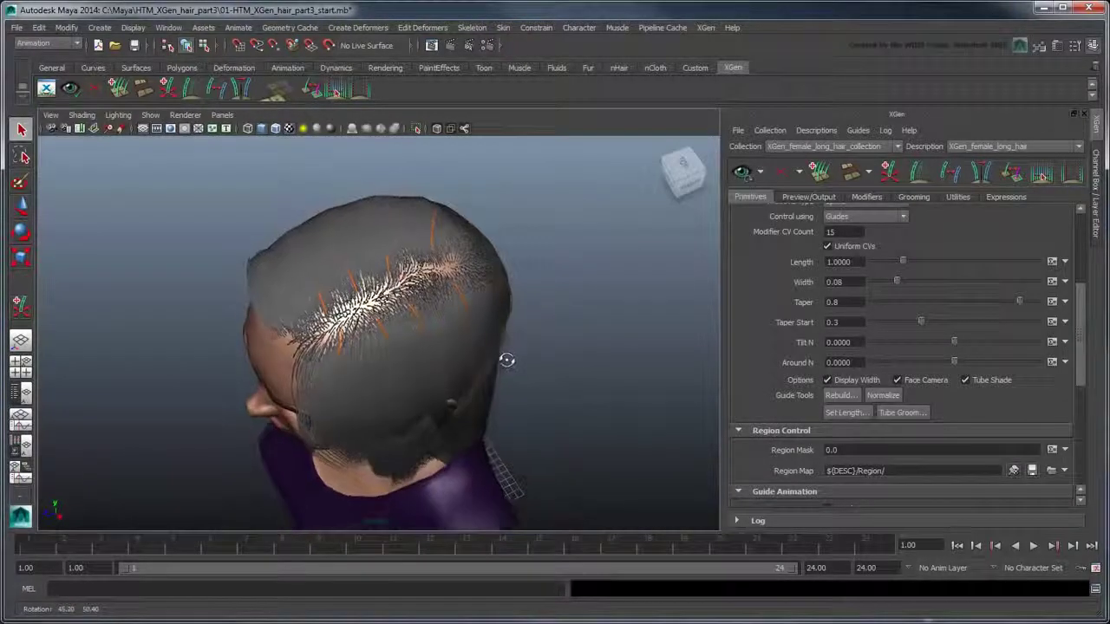
pyautogui.keyDown('alt'); pyautogui.moveTo(508, 360); pyautogui.dragTo(589, 412, button='right'); pyautogui.keyUp('alt')
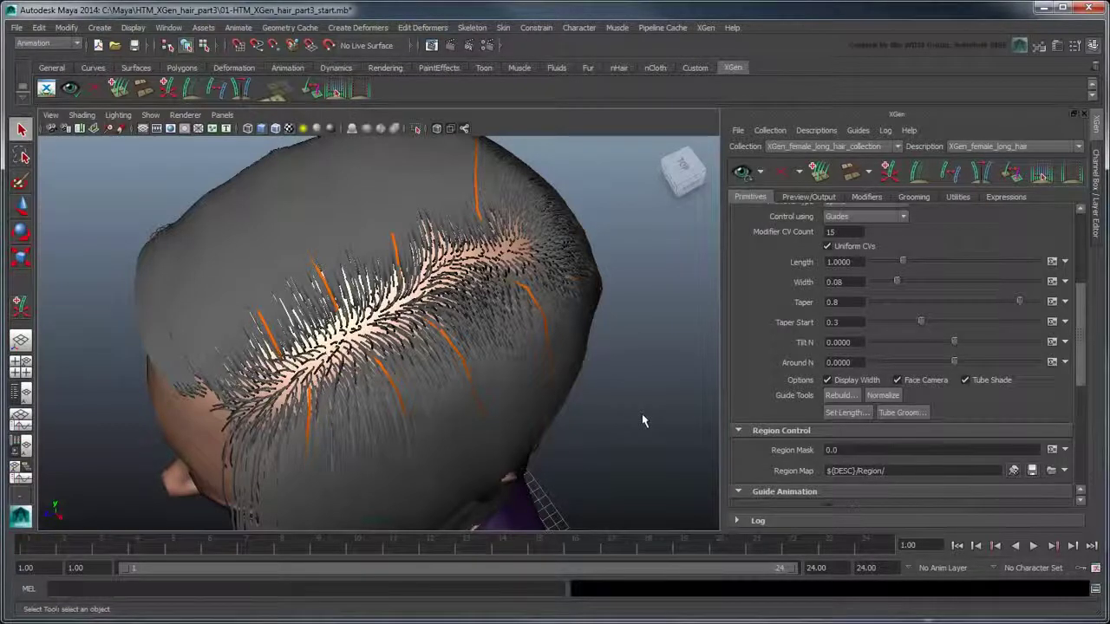
# - Clear the hair preview and set the Region Mask to 1
pyautogui.click(782, 176)
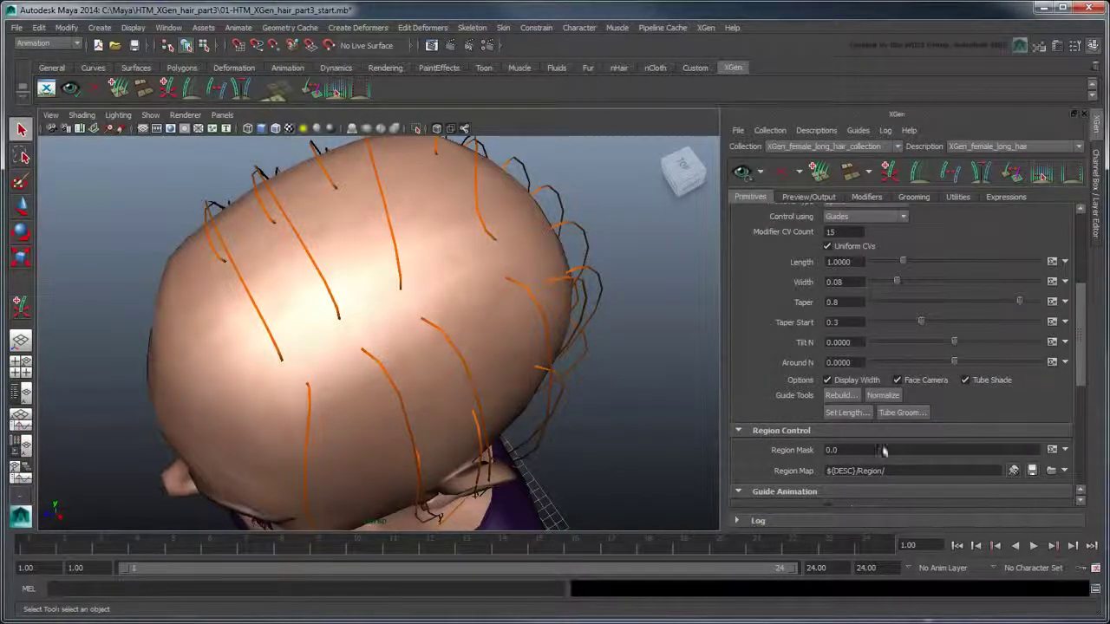
pyautogui.moveTo(881, 451); pyautogui.dragTo(787, 456)
pyautogui.press('Return')
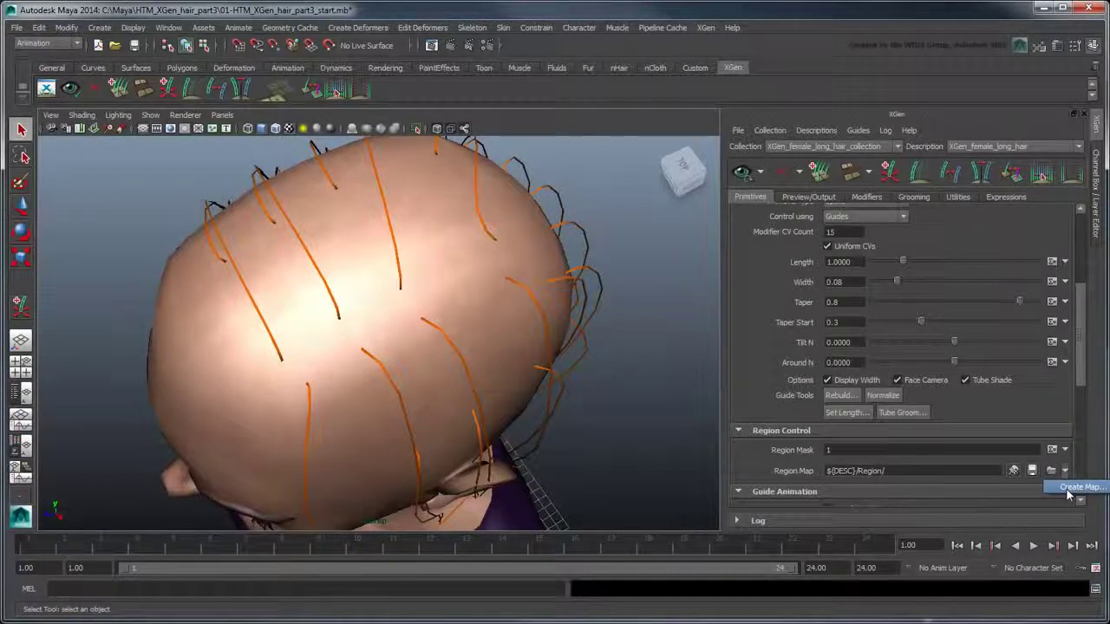
# - Create a region map named XGen_female_hair_region with a map resolution of 15 and a red start color
pyautogui.click(1067, 492)
pyautogui.doubleClick(498, 329)
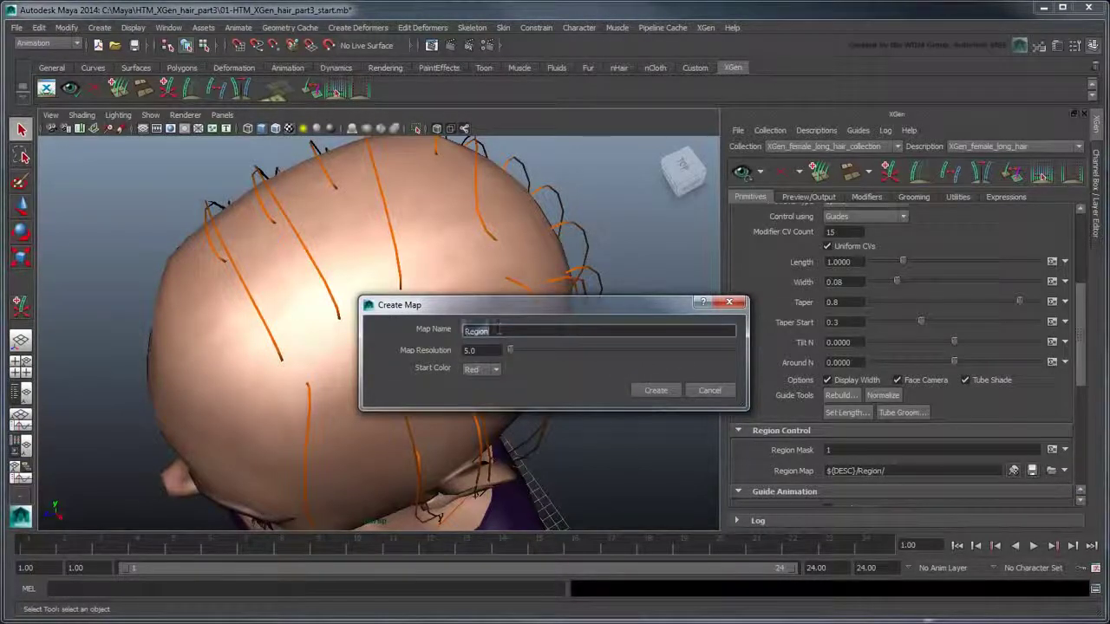
pyautogui.write('XGen_female_hair')
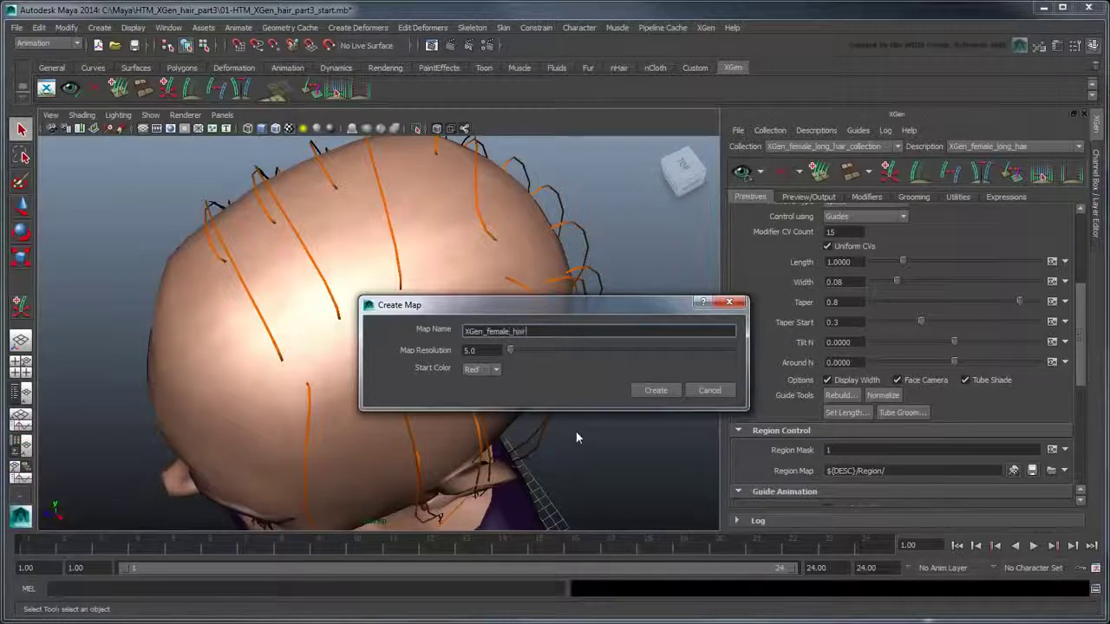
pyautogui.write('_region')
pyautogui.doubleClick(481, 349)
pyautogui.write('15')
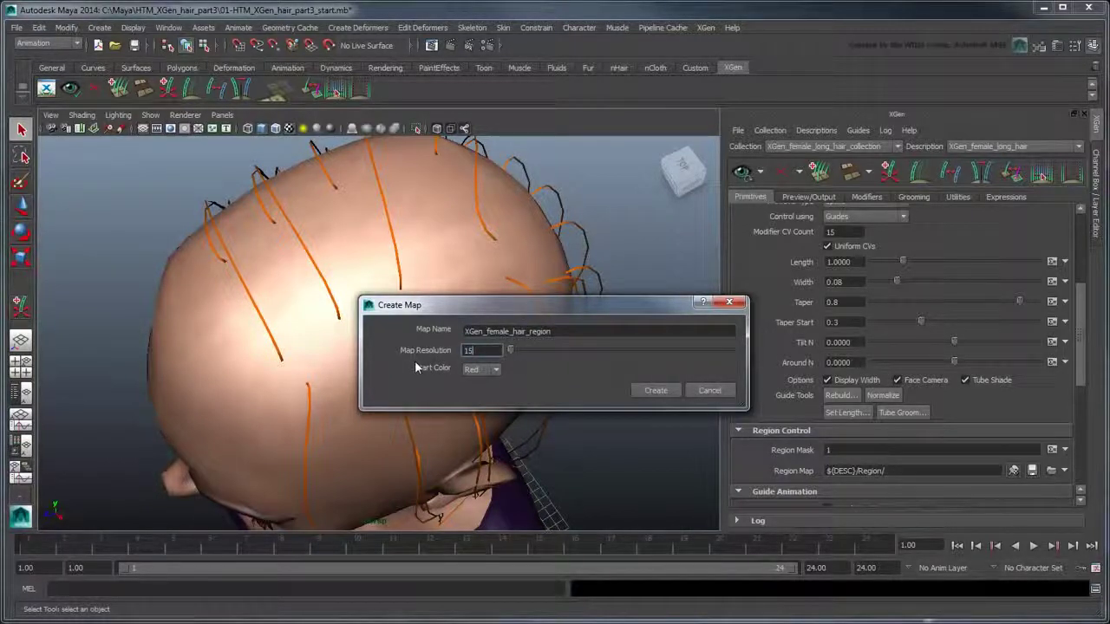
pyautogui.click(650, 394)
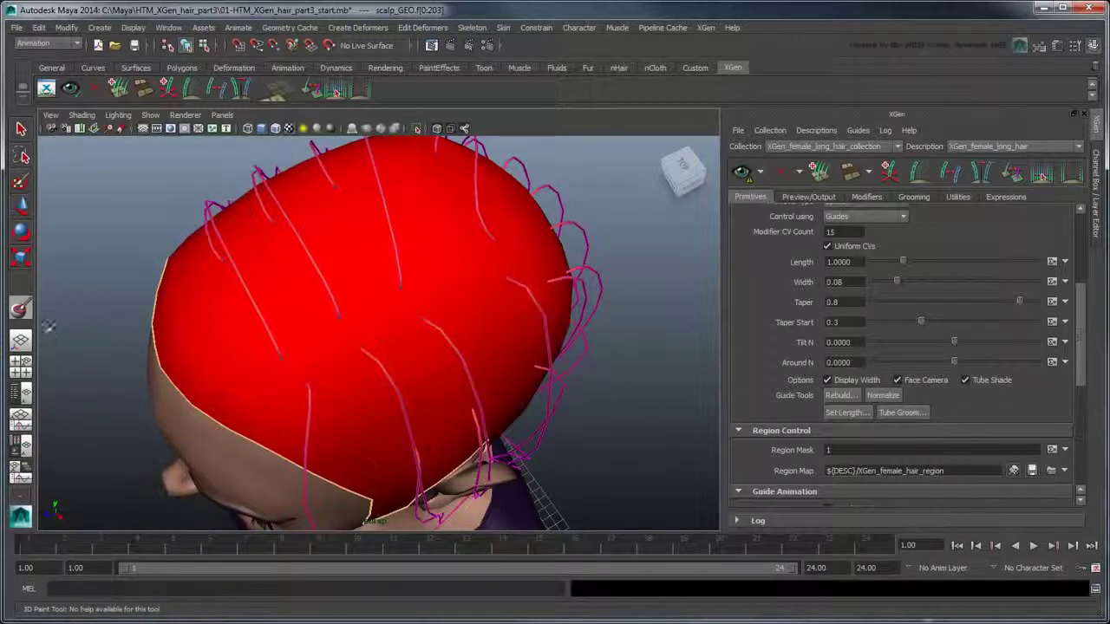
# - Set the 3D Paint Tool to a pure blue color and a square brush shape
pyautogui.doubleClick(21, 308)
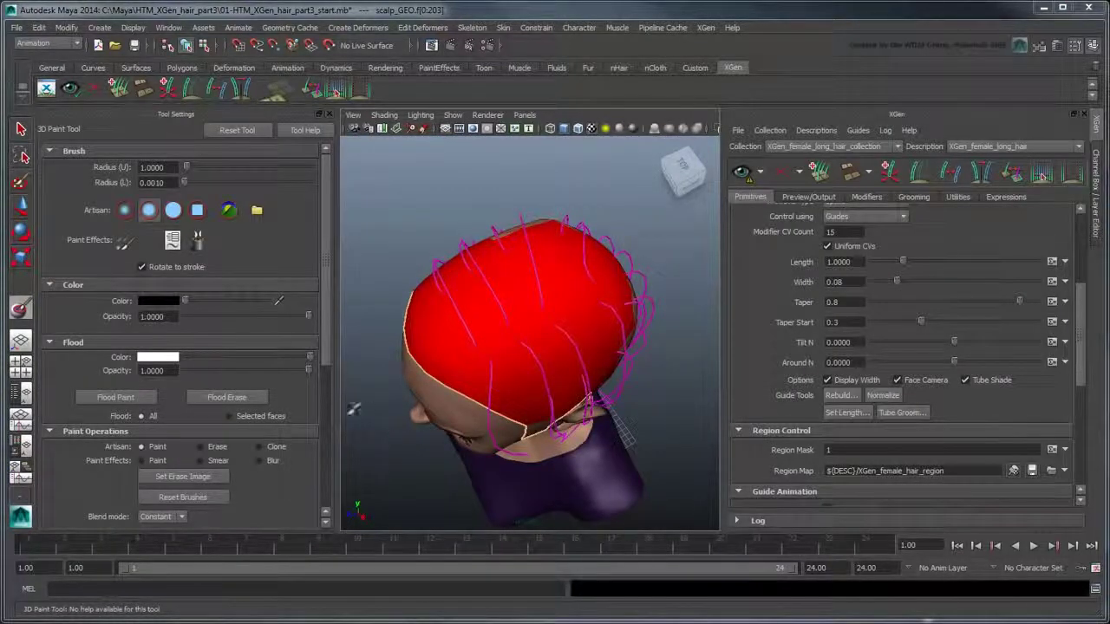
pyautogui.click(157, 301)
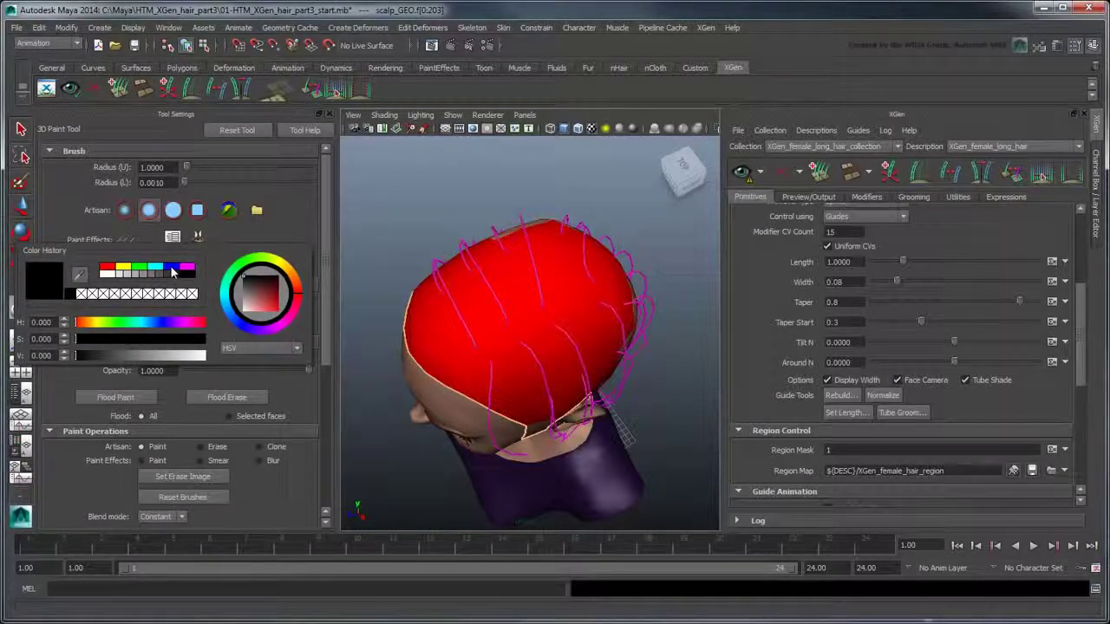
pyautogui.click(173, 269)
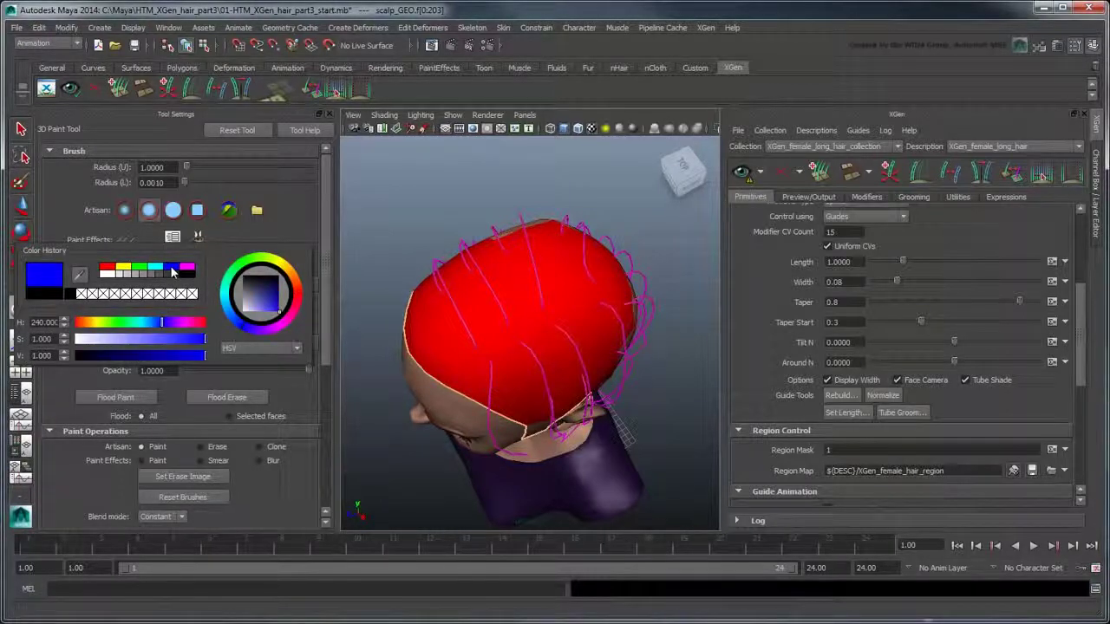
pyautogui.click(196, 214)
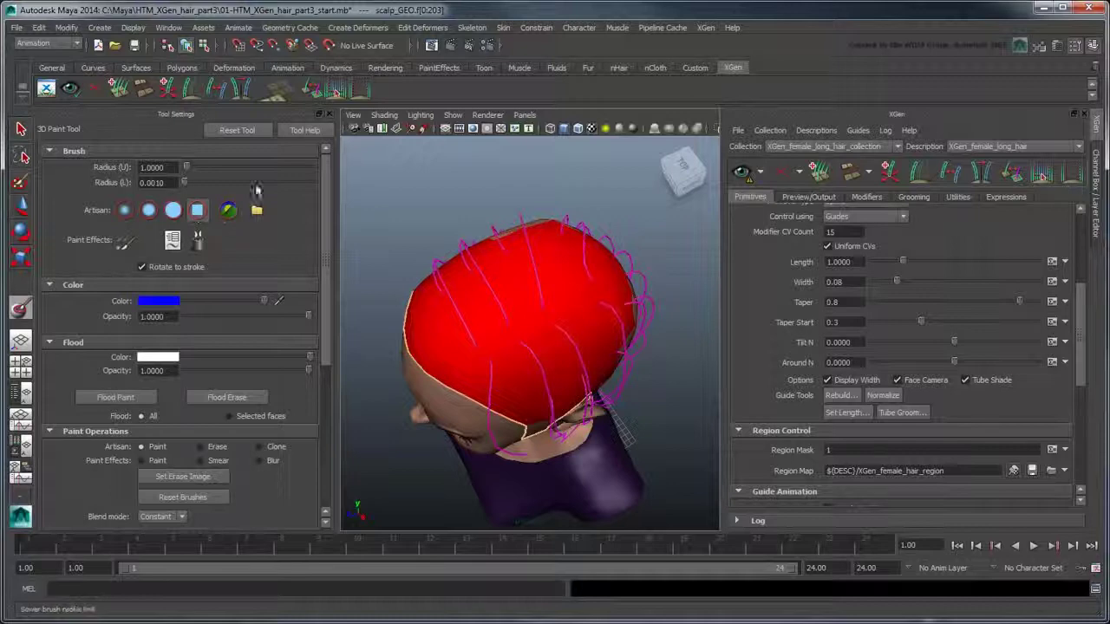
pyautogui.click(328, 114)
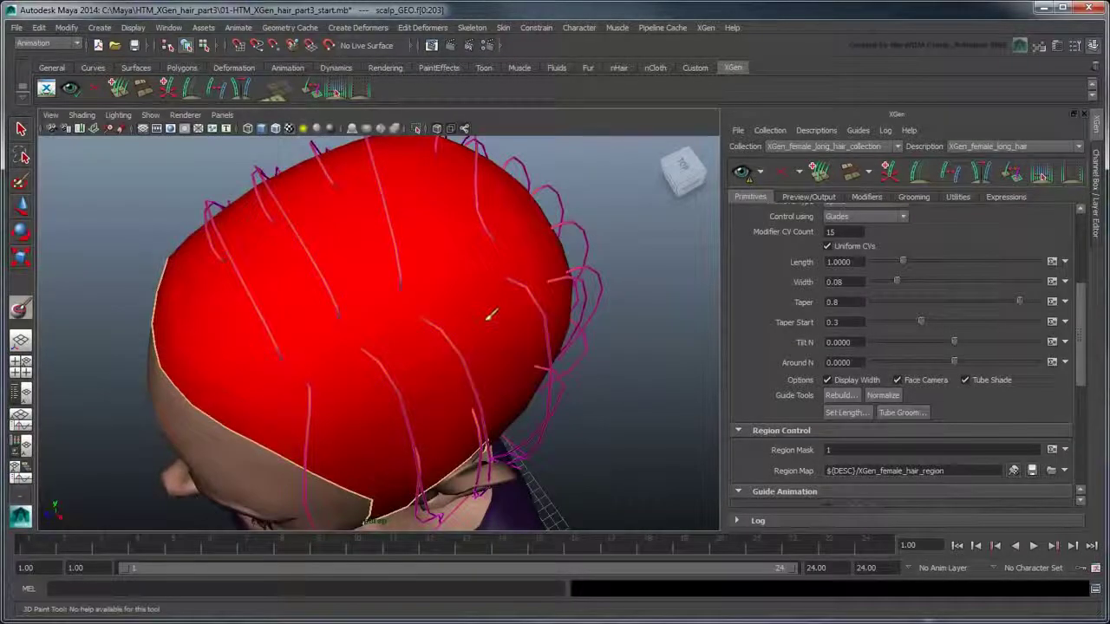
# - Paint the scalp blue on the character's left side of the parting, from the forehead to the nape, following the parting line
pyautogui.moveTo(523, 277)
pyautogui.mouseDown()
pyautogui.moveTo(332, 395)
pyautogui.moveTo(434, 333)
pyautogui.moveTo(570, 297)
pyautogui.mouseUp()
pyautogui.moveTo(307, 420); pyautogui.dragTo(276, 440)
pyautogui.moveTo(334, 498)
pyautogui.keyDown('alt'); pyautogui.mouseDown()
pyautogui.moveTo(313, 439)
pyautogui.moveTo(282, 403)
pyautogui.mouseUp(); pyautogui.keyUp('alt')
pyautogui.moveTo(222, 260)
pyautogui.mouseDown()
pyautogui.moveTo(290, 353)
pyautogui.moveTo(270, 264)
pyautogui.mouseUp()
pyautogui.moveTo(423, 298)
pyautogui.mouseDown()
pyautogui.moveTo(328, 317)
pyautogui.moveTo(481, 447)
pyautogui.moveTo(525, 315)
pyautogui.moveTo(381, 253)
pyautogui.moveTo(230, 239)
pyautogui.mouseUp()
pyautogui.keyDown('alt'); pyautogui.moveTo(412, 277); pyautogui.dragTo(325, 264); pyautogui.keyUp('alt')
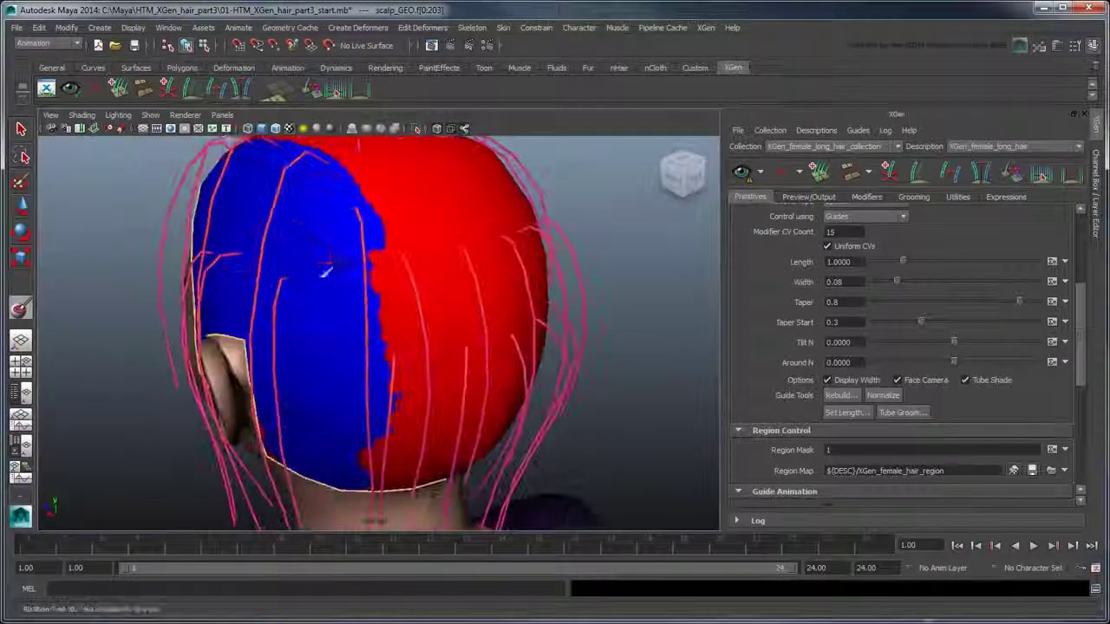
pyautogui.moveTo(382, 230)
pyautogui.mouseDown()
pyautogui.moveTo(395, 299)
pyautogui.moveTo(368, 451)
pyautogui.moveTo(353, 417)
pyautogui.mouseUp()
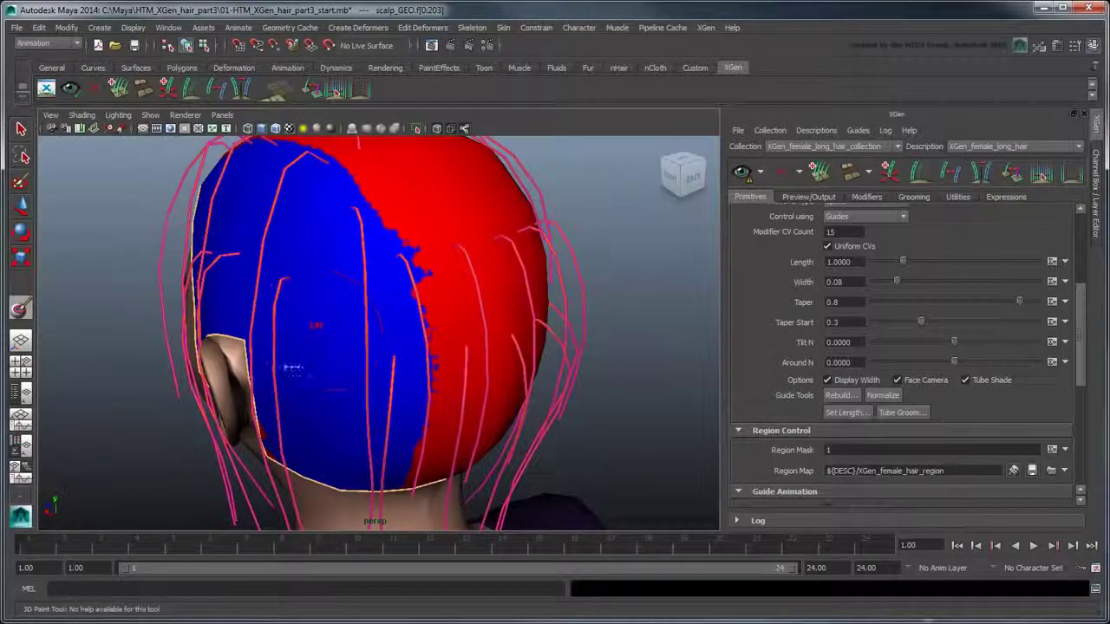
pyautogui.moveTo(355, 218)
pyautogui.mouseDown()
pyautogui.moveTo(425, 303)
pyautogui.moveTo(416, 488)
pyautogui.mouseUp()
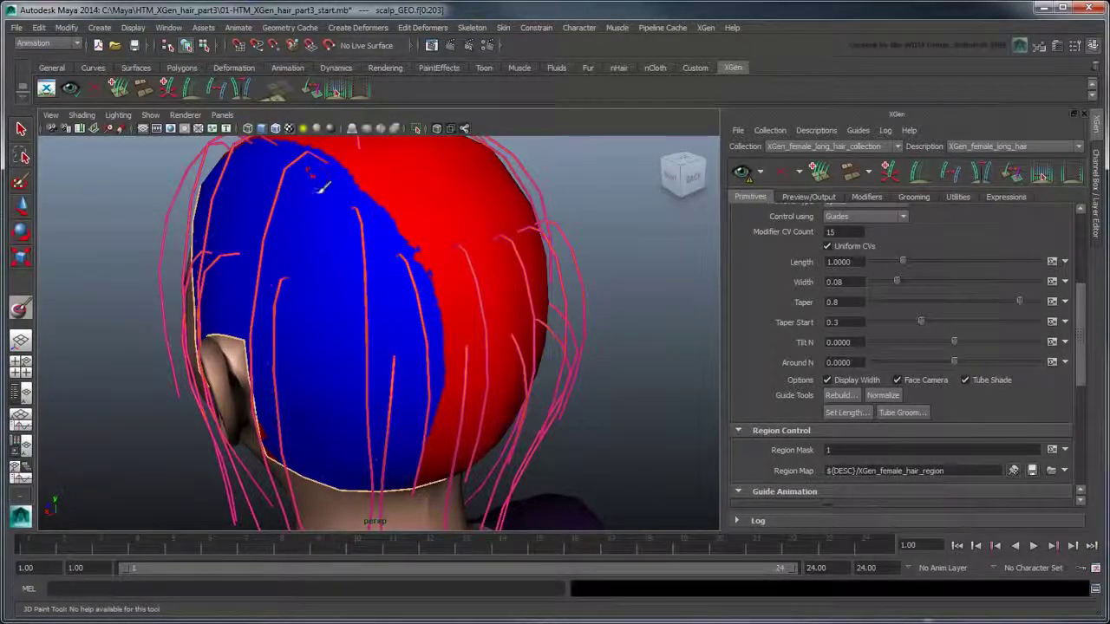
# - Save the painted region map and preview the hair to examine the parting from the top and back
pyautogui.keyDown('alt'); pyautogui.moveTo(355, 293); pyautogui.dragTo(354, 400); pyautogui.keyUp('alt')
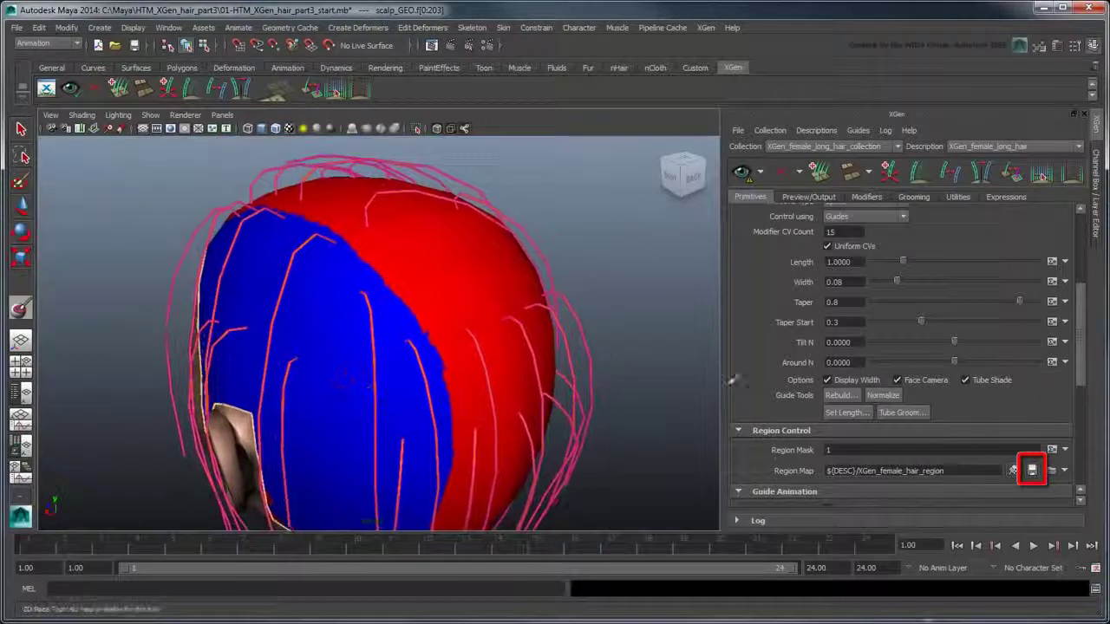
pyautogui.click(1032, 470)
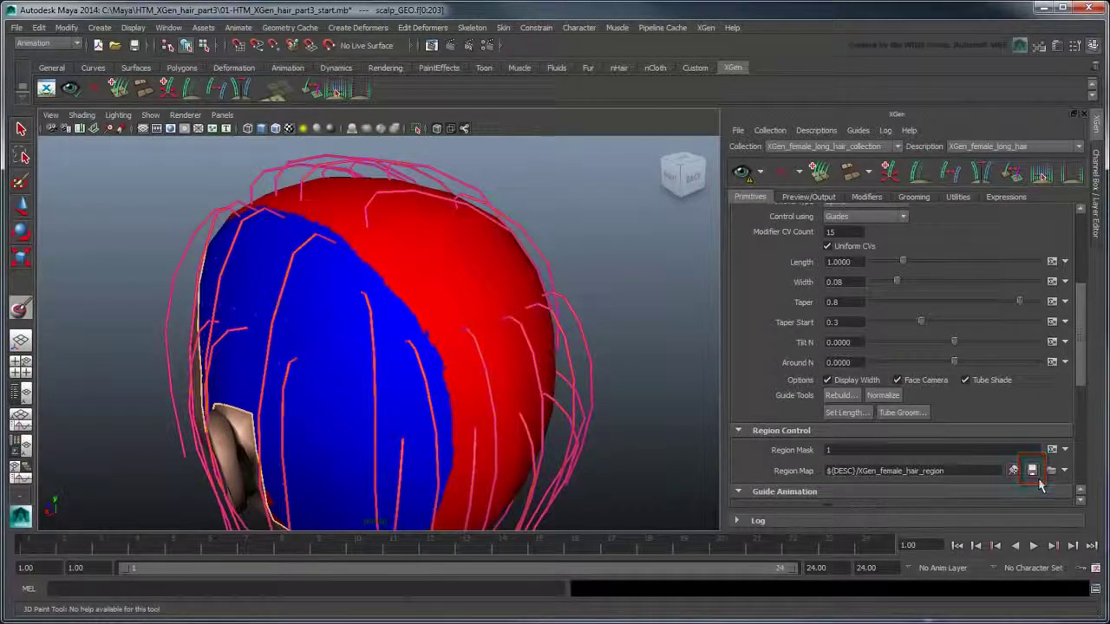
pyautogui.click(741, 171)
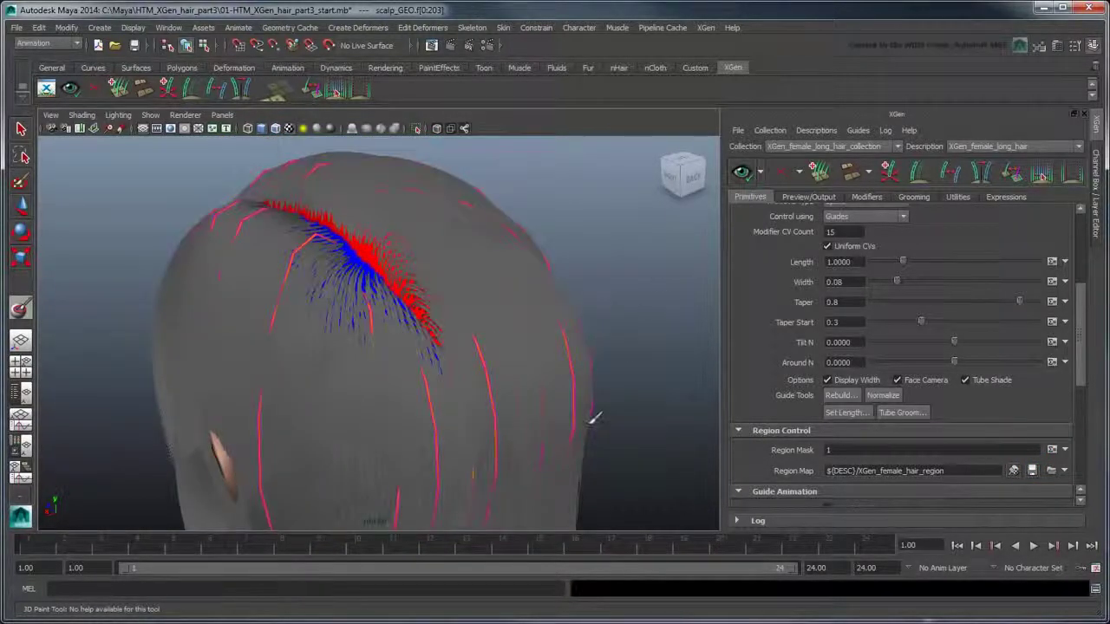
pyautogui.keyDown('alt'); pyautogui.moveTo(460, 355); pyautogui.dragTo(580, 398); pyautogui.keyUp('alt')
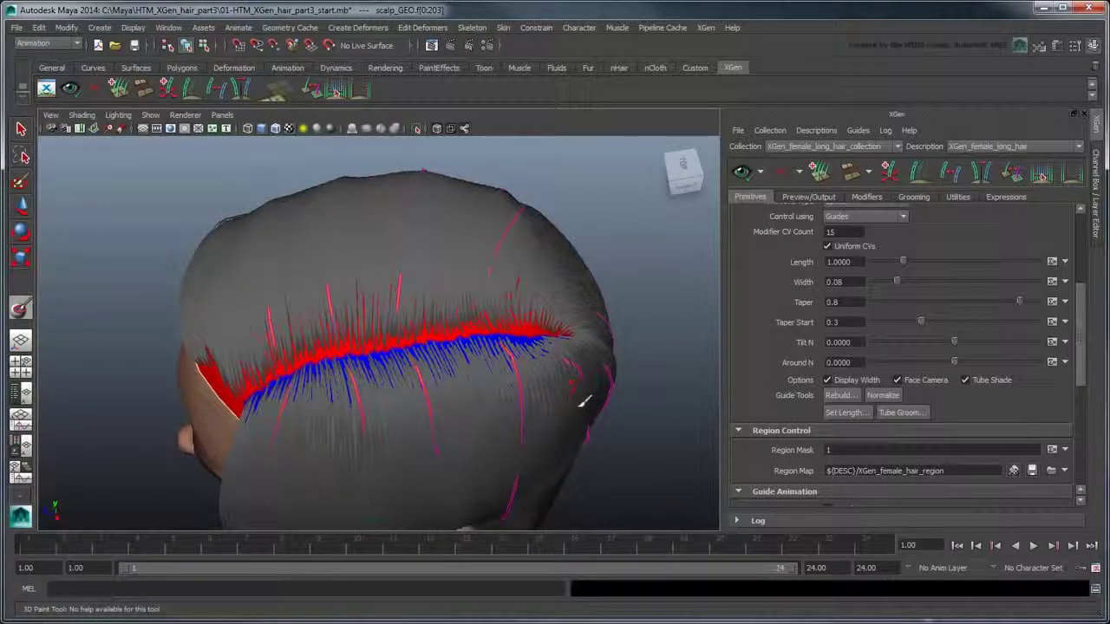
pyautogui.keyDown('alt'); pyautogui.moveTo(594, 396); pyautogui.dragTo(438, 365); pyautogui.keyUp('alt')
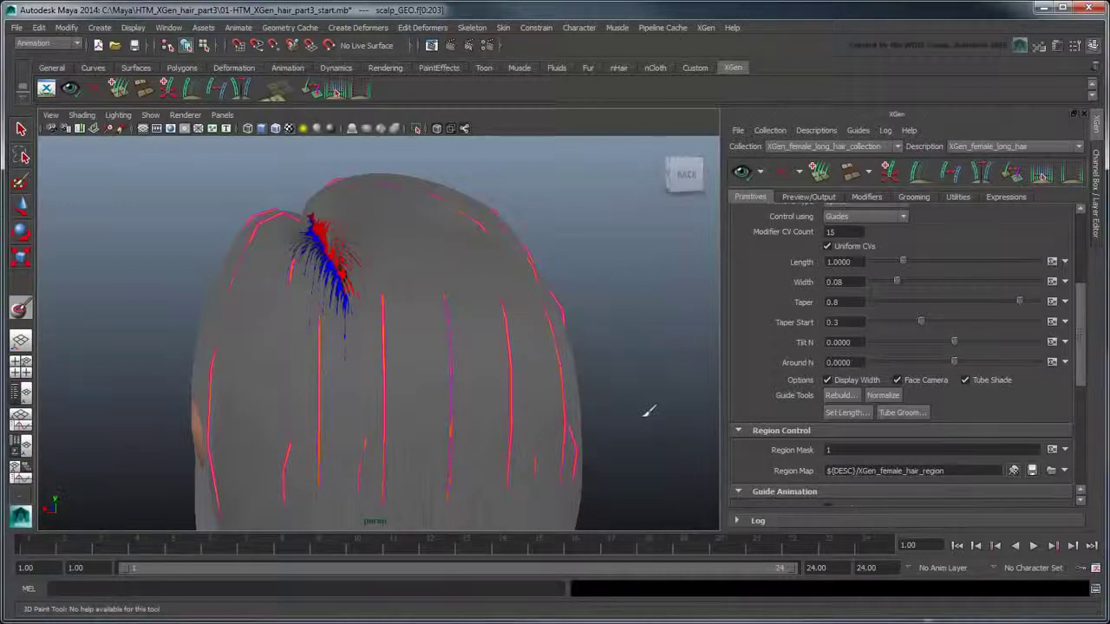
# - Clear the hair preview and create a white region mask map named XGen_female_region_mask at resolution 15
pyautogui.click(785, 173)
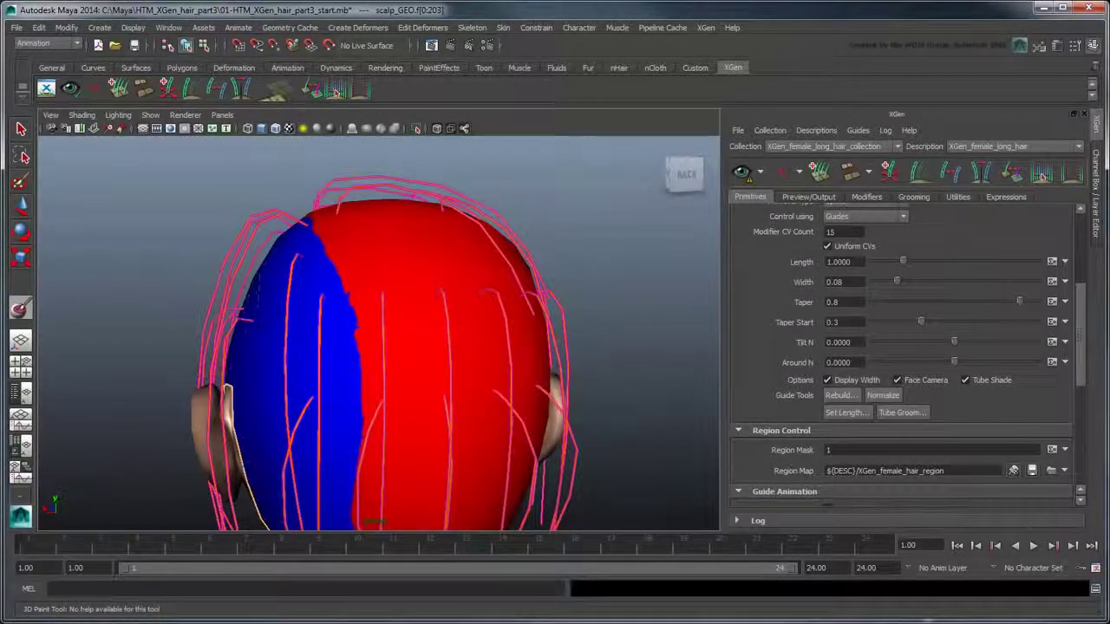
pyautogui.click(1065, 449)
pyautogui.click(1079, 465)
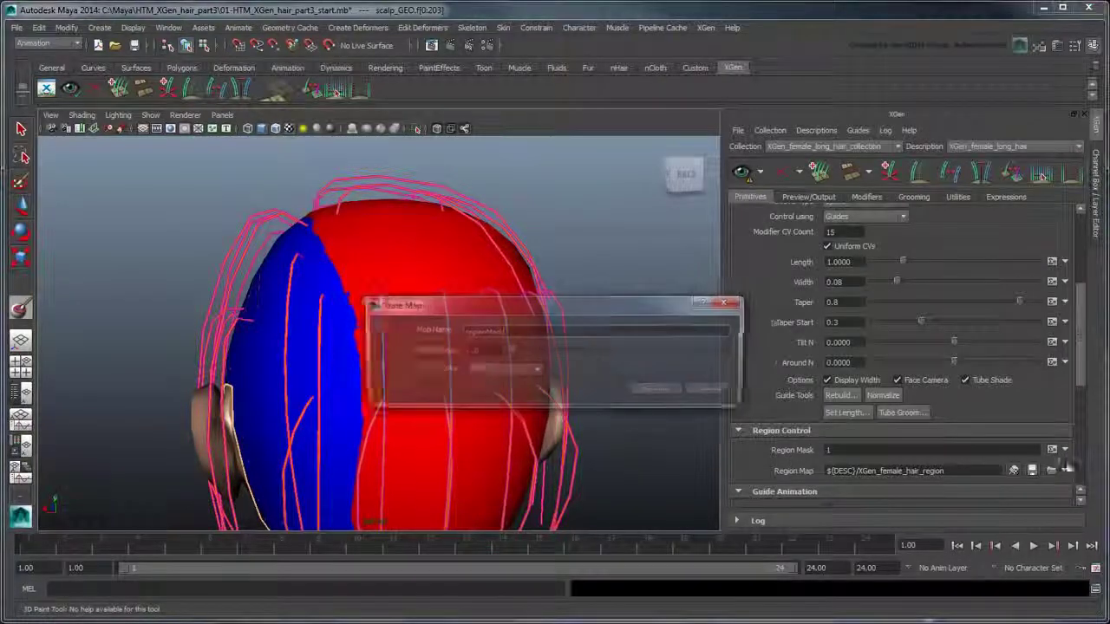
pyautogui.doubleClick(546, 336)
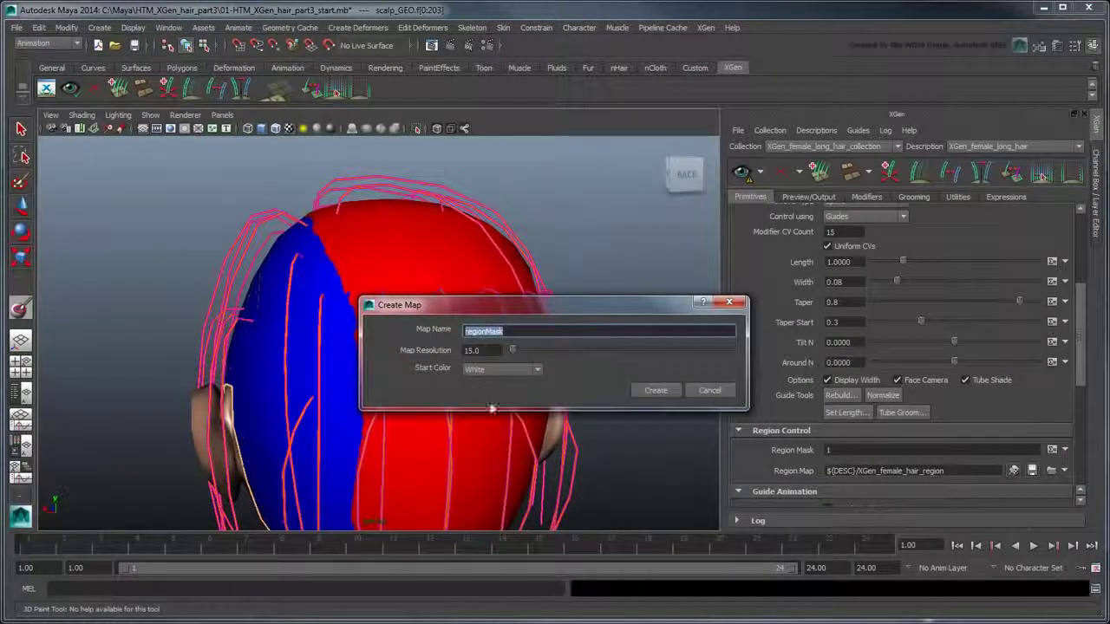
pyautogui.write('XGen_female_region_mask')
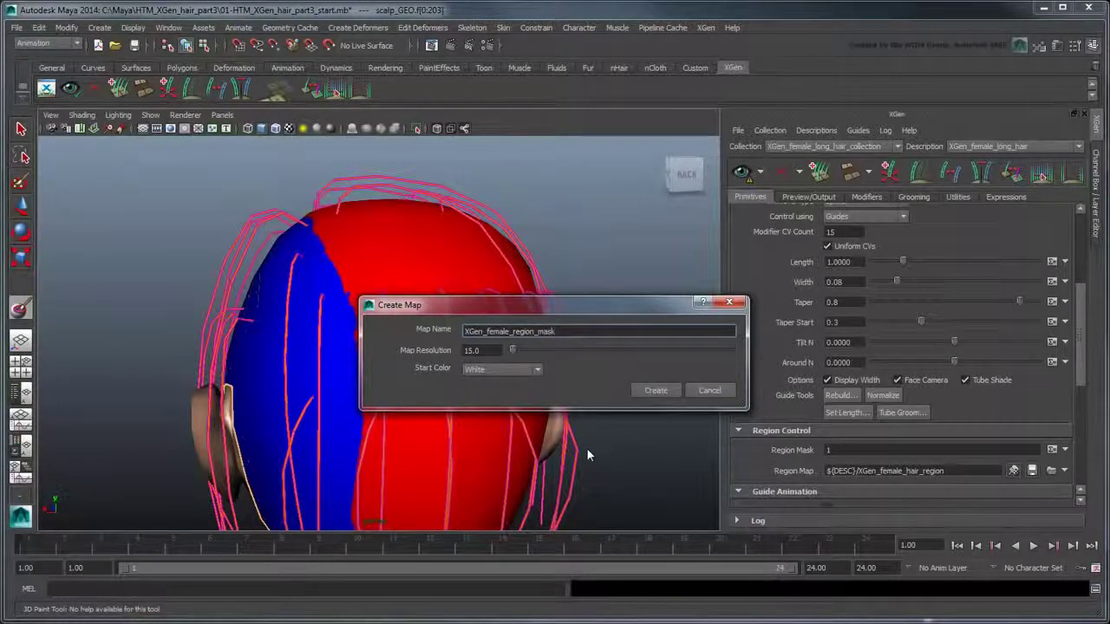
pyautogui.click(644, 391)
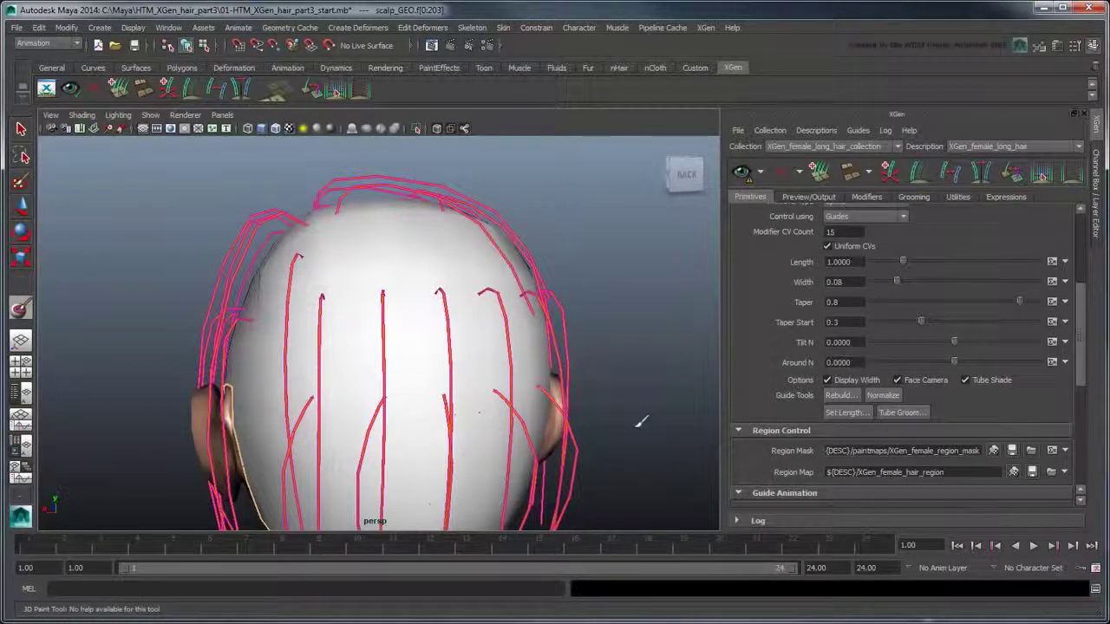
# - Paint the back of the scalp black on the region mask, from below the crown to the nape, leaving the top white
pyautogui.scroll(-3, 473, 347)
pyautogui.keyDown('alt'); pyautogui.moveTo(473, 347); pyautogui.dragTo(482, 302, button='middle'); pyautogui.keyUp('alt')
pyautogui.moveTo(483, 303)
pyautogui.keyDown('alt'); pyautogui.mouseDown()
pyautogui.moveTo(386, 259)
pyautogui.moveTo(308, 347)
pyautogui.moveTo(346, 447)
pyautogui.moveTo(373, 381)
pyautogui.moveTo(364, 460)
pyautogui.moveTo(454, 423)
pyautogui.moveTo(454, 309)
pyautogui.moveTo(485, 407)
pyautogui.moveTo(404, 434)
pyautogui.moveTo(395, 468)
pyautogui.moveTo(451, 415)
pyautogui.mouseUp(); pyautogui.keyUp('alt')
pyautogui.moveTo(416, 221)
pyautogui.mouseDown()
pyautogui.moveTo(396, 285)
pyautogui.moveTo(402, 436)
pyautogui.moveTo(464, 322)
pyautogui.moveTo(356, 324)
pyautogui.moveTo(421, 299)
pyautogui.moveTo(408, 325)
pyautogui.moveTo(425, 308)
pyautogui.mouseUp()
pyautogui.moveTo(355, 294); pyautogui.dragTo(350, 333)
pyautogui.moveTo(408, 300)
pyautogui.keyDown('alt'); pyautogui.mouseDown()
pyautogui.moveTo(376, 317)
pyautogui.moveTo(397, 397)
pyautogui.moveTo(399, 488)
pyautogui.mouseUp(); pyautogui.keyUp('alt')
pyautogui.keyDown('alt'); pyautogui.moveTo(360, 359); pyautogui.dragTo(414, 347); pyautogui.keyUp('alt')
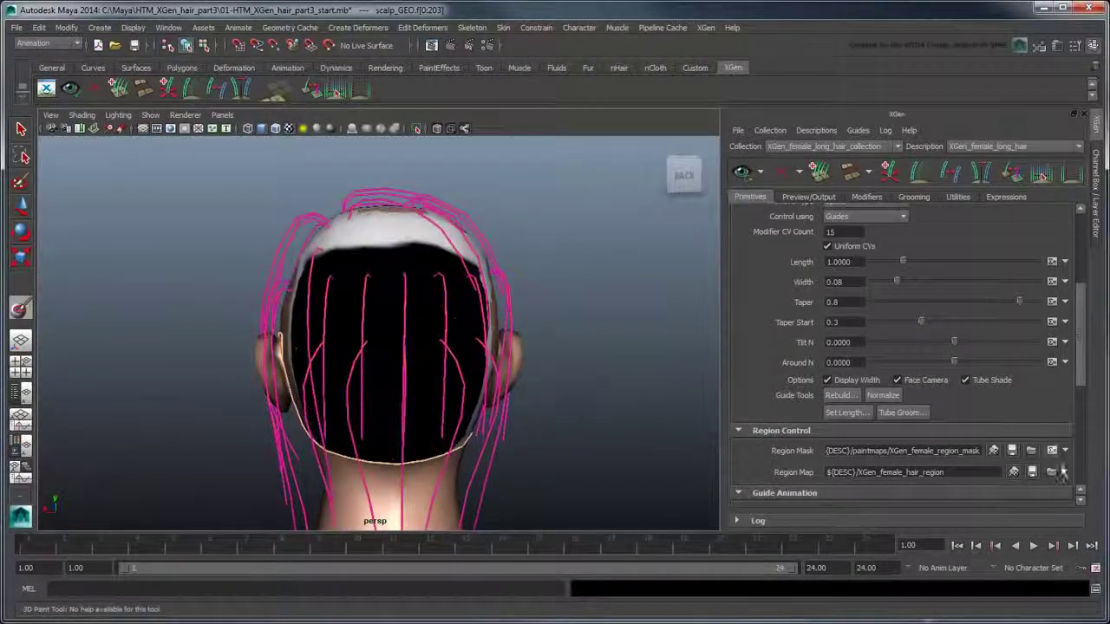
# - Save the painted mask, preview the hair to check where the parting ends at the back, and leave the paint tool
pyautogui.click(1032, 471)
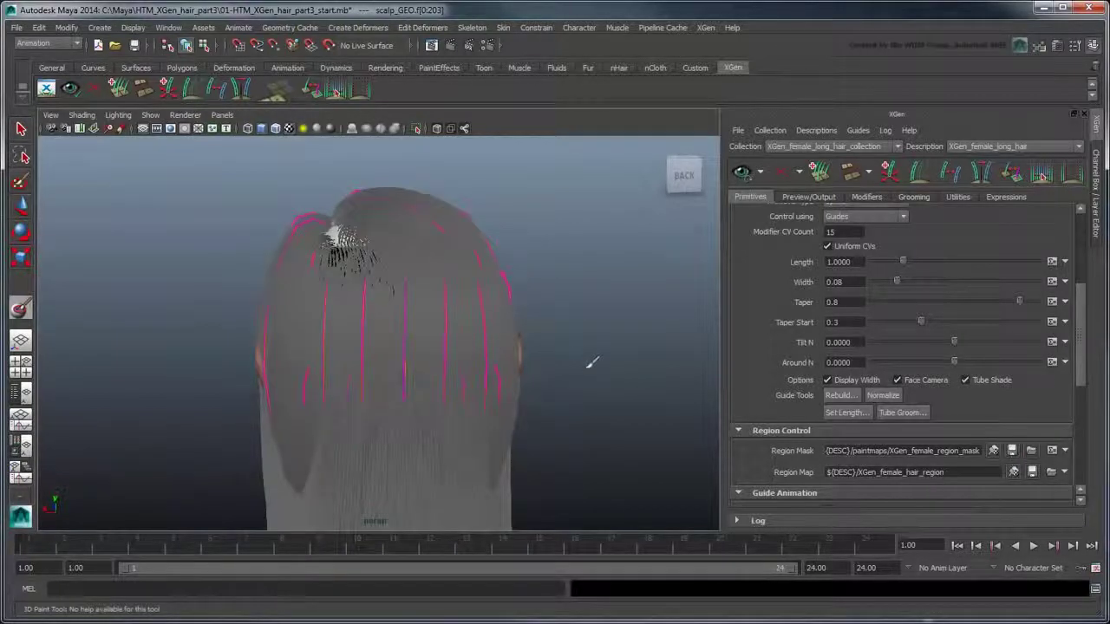
pyautogui.keyDown('alt'); pyautogui.moveTo(511, 339); pyautogui.dragTo(570, 379); pyautogui.keyUp('alt')
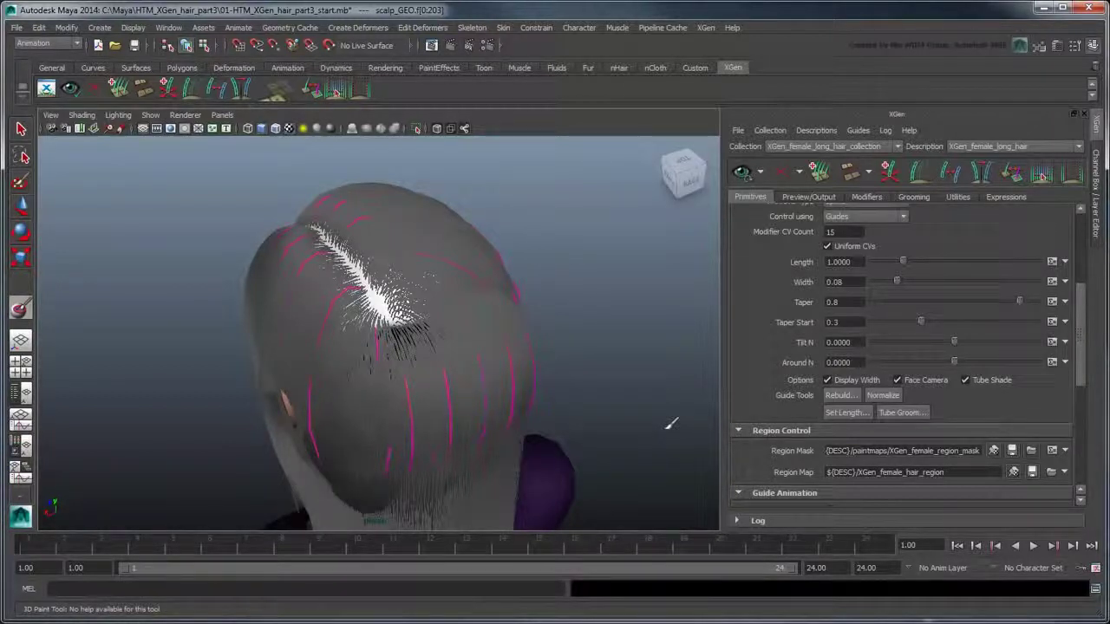
pyautogui.press('w')
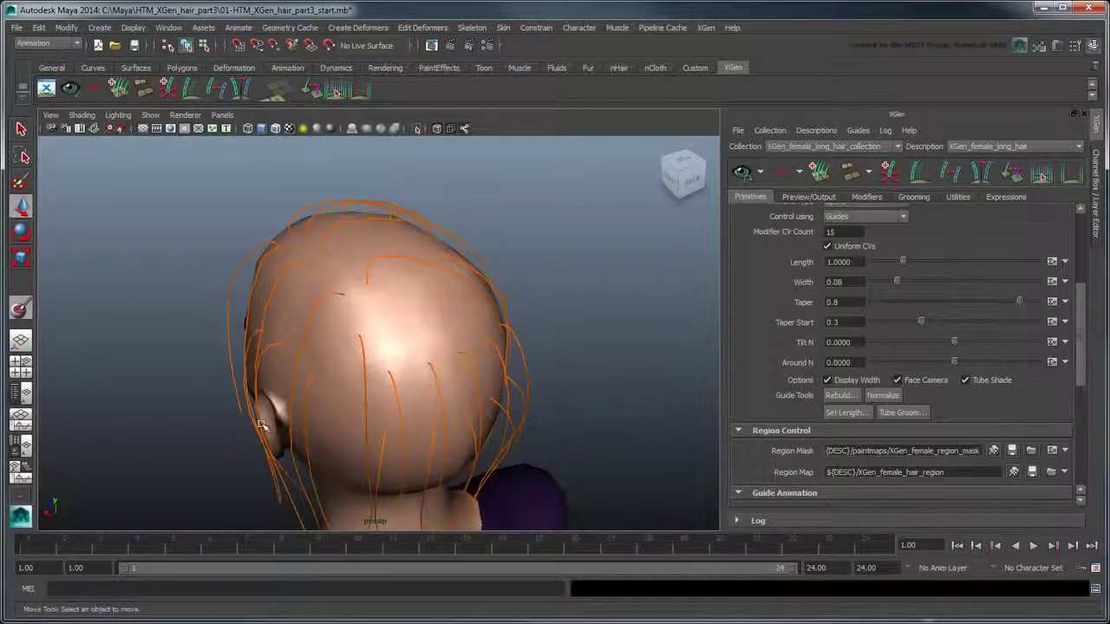
# - Add three new guides at the front of the scalp beside the parting
pyautogui.keyDown('alt'); pyautogui.moveTo(190, 425); pyautogui.dragTo(404, 422); pyautogui.keyUp('alt')
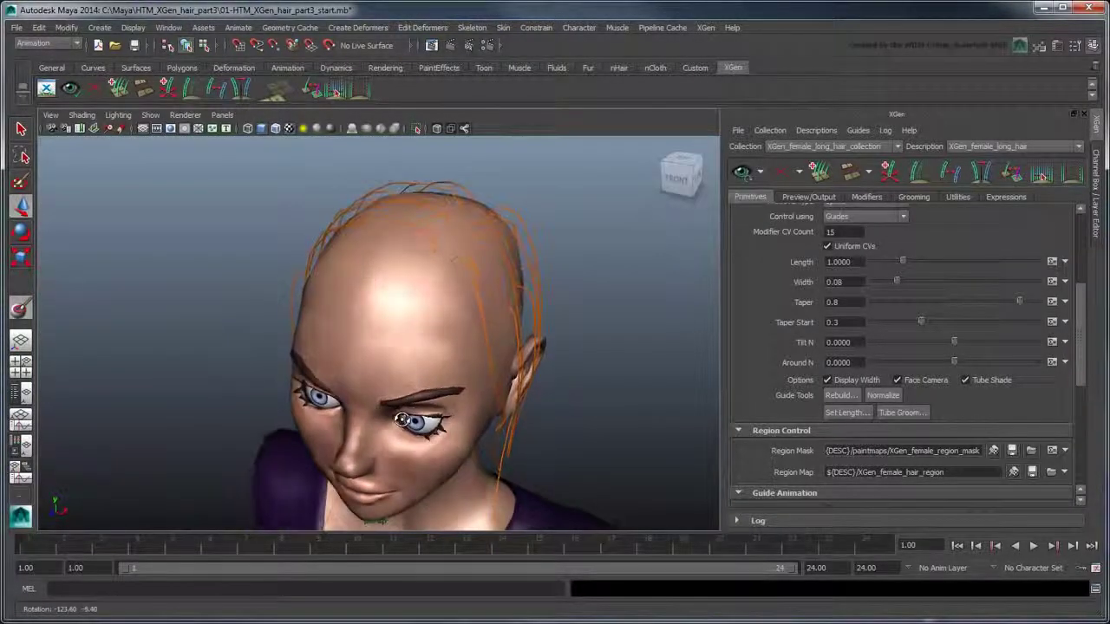
pyautogui.click(898, 181)
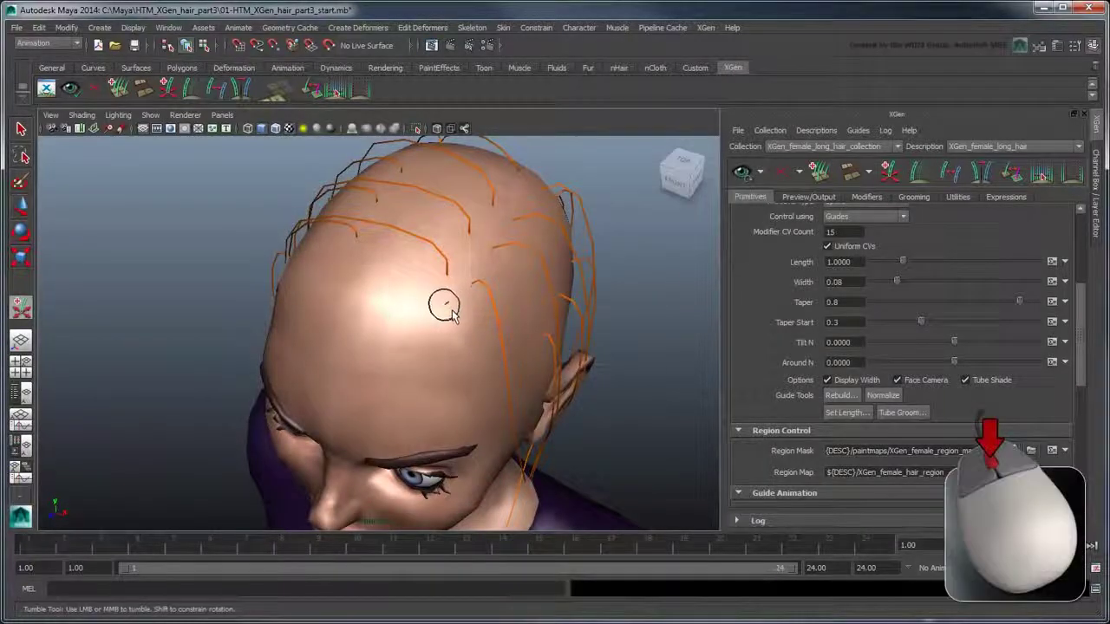
pyautogui.click(447, 303)
pyautogui.click(426, 288)
pyautogui.click(394, 295)
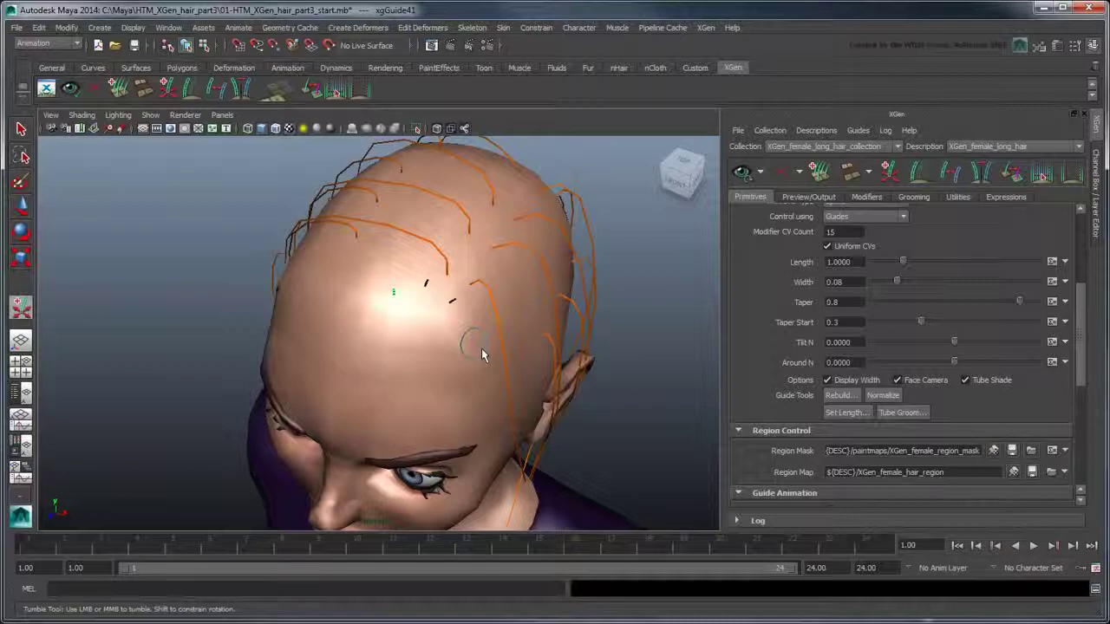
# - Move the control vertices of the new front guides to shape long bangs sweeping diagonally across the forehead
pyautogui.press('q')
pyautogui.keyDown('alt'); pyautogui.moveTo(410, 312); pyautogui.dragTo(478, 310); pyautogui.keyUp('alt')
pyautogui.moveTo(444, 203); pyautogui.dragTo(414, 196, button='right')
pyautogui.click(452, 201)
pyautogui.press('w')
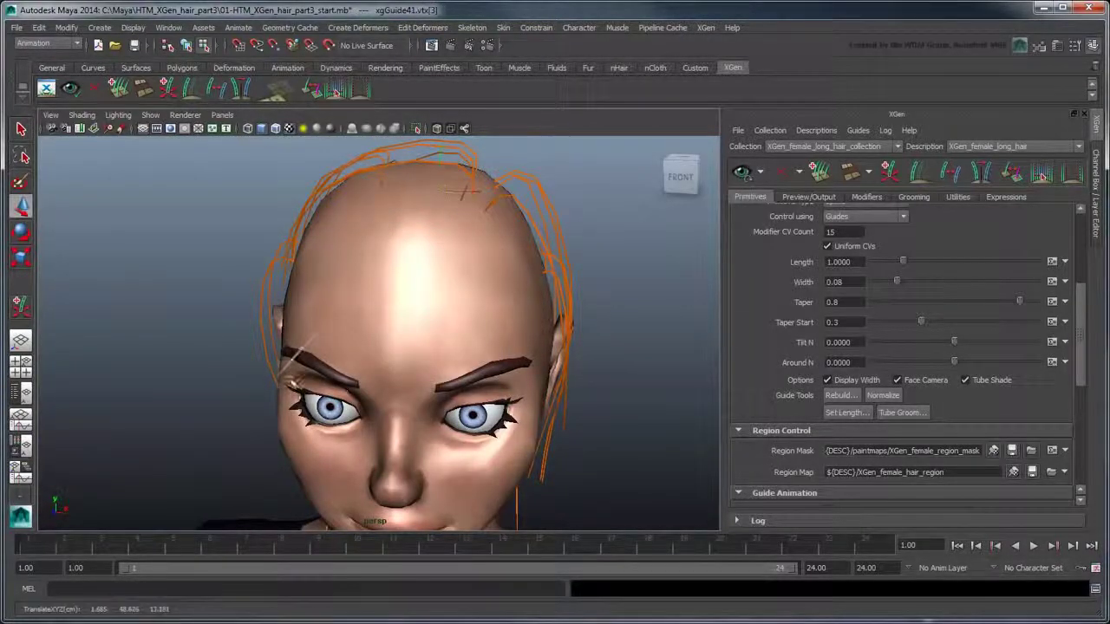
pyautogui.keyDown('alt'); pyautogui.moveTo(451, 208); pyautogui.dragTo(486, 280); pyautogui.keyUp('alt')
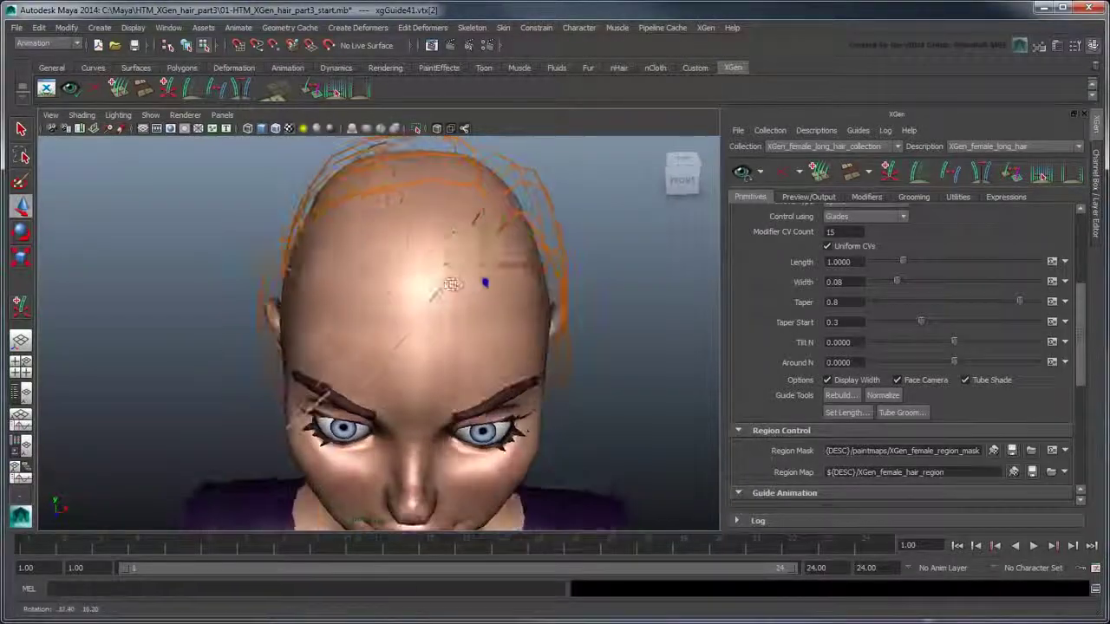
pyautogui.moveTo(458, 240)
pyautogui.keyDown('alt'); pyautogui.mouseDown()
pyautogui.moveTo(511, 236)
pyautogui.moveTo(468, 245)
pyautogui.mouseUp(); pyautogui.keyUp('alt')
pyautogui.click(527, 316)
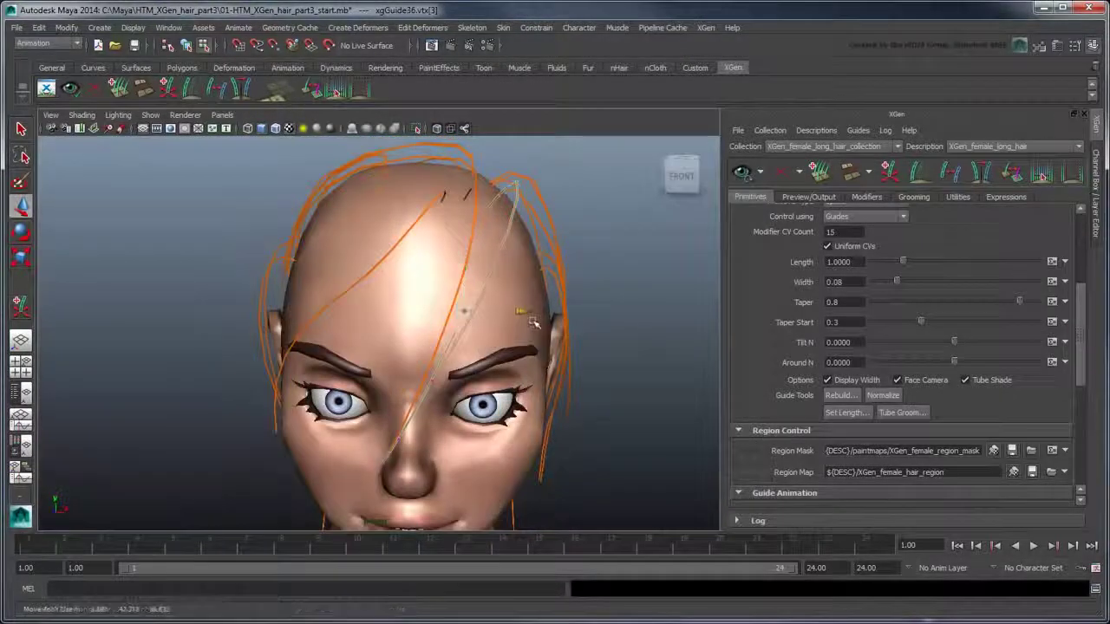
pyautogui.click(590, 304)
# - Preview the hair and examine the bangs from the front
pyautogui.keyDown('alt'); pyautogui.moveTo(602, 342); pyautogui.dragTo(605, 399); pyautogui.keyUp('alt')
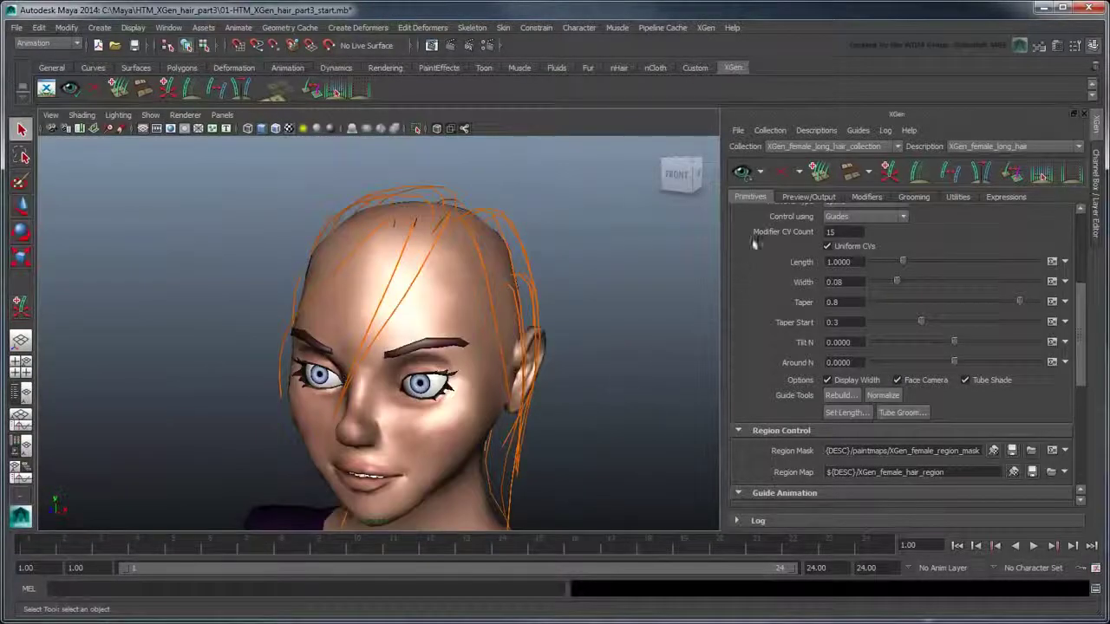
pyautogui.click(740, 171)
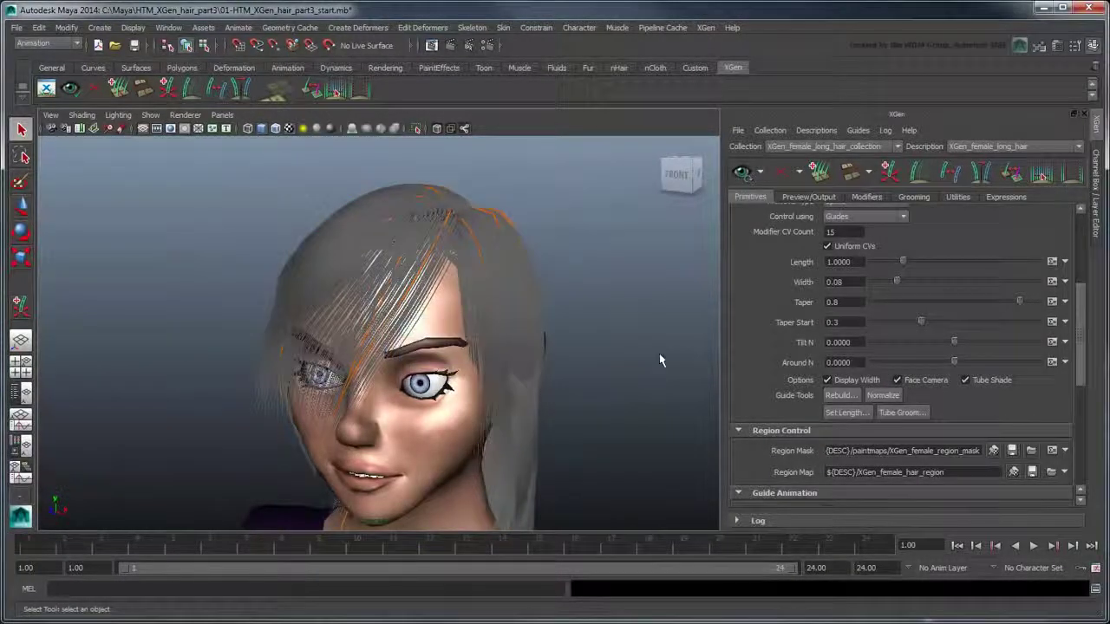
pyautogui.moveTo(615, 372)
pyautogui.keyDown('alt'); pyautogui.mouseDown()
pyautogui.moveTo(629, 367)
pyautogui.moveTo(633, 377)
pyautogui.mouseUp(); pyautogui.keyUp('alt')
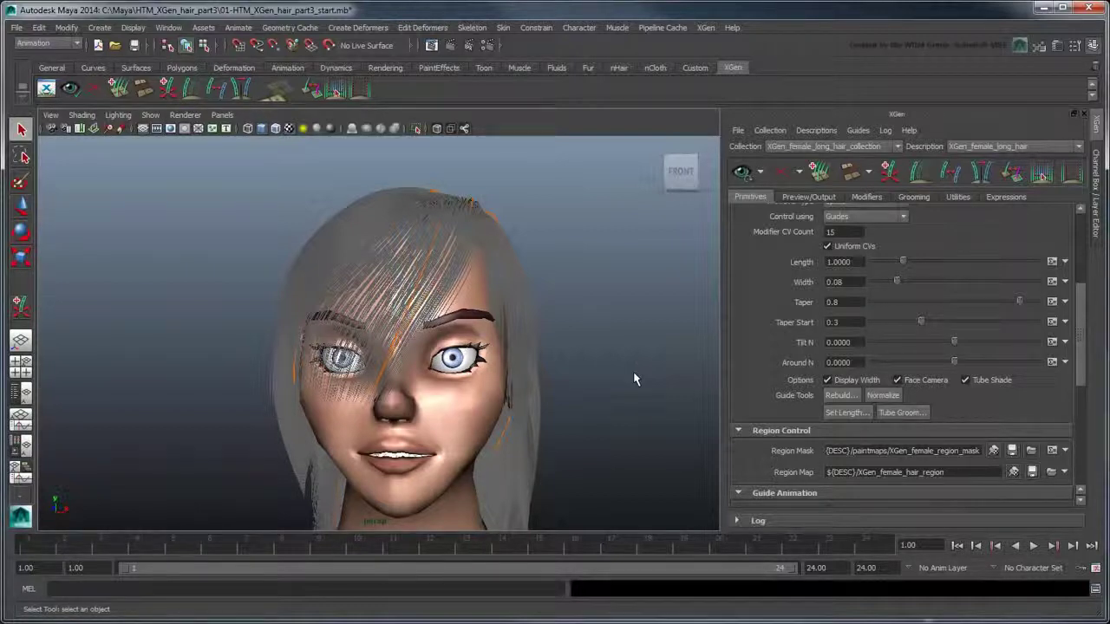
# - Clear the hair preview, open the region map for painting on the scalp, and set the brush color to green
pyautogui.click(784, 171)
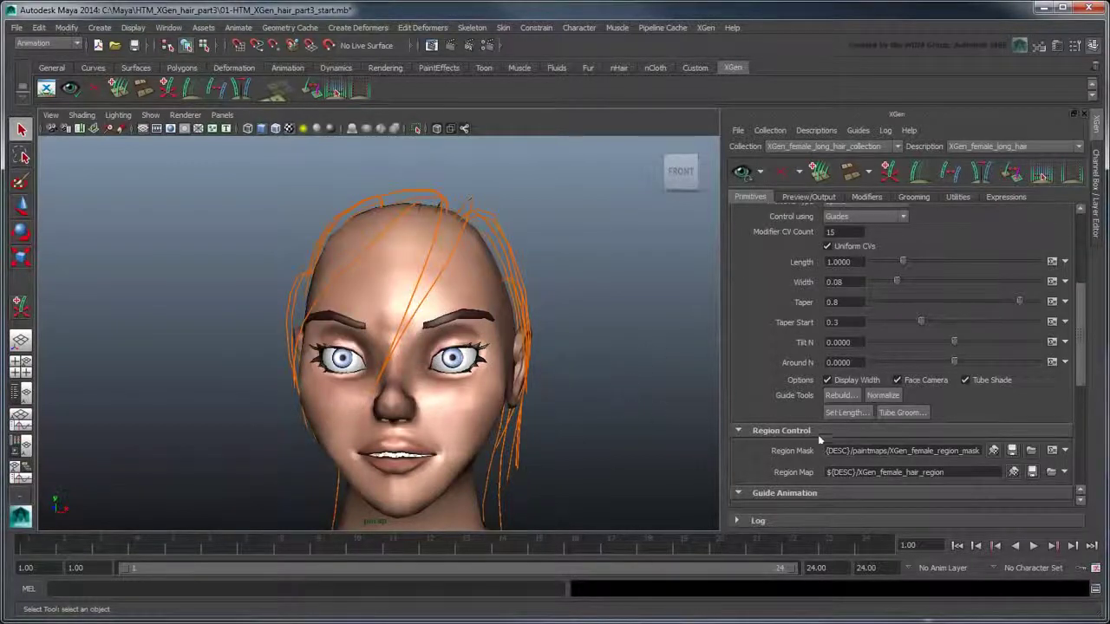
pyautogui.click(1013, 471)
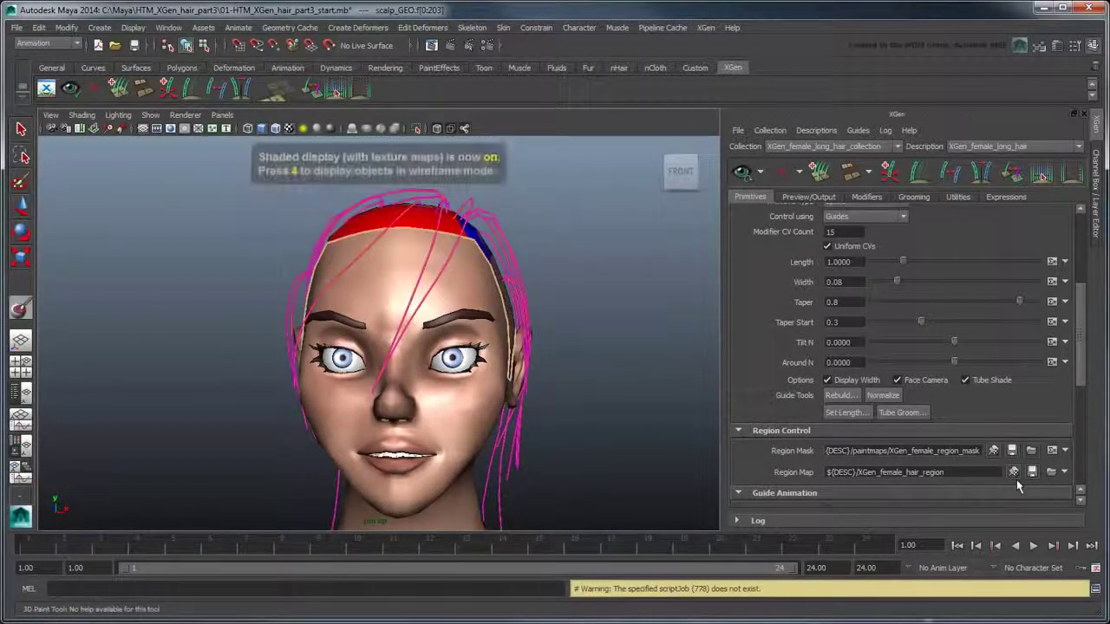
pyautogui.keyDown('alt'); pyautogui.moveTo(521, 282); pyautogui.dragTo(493, 339); pyautogui.keyUp('alt')
pyautogui.scroll(5, 492, 340)
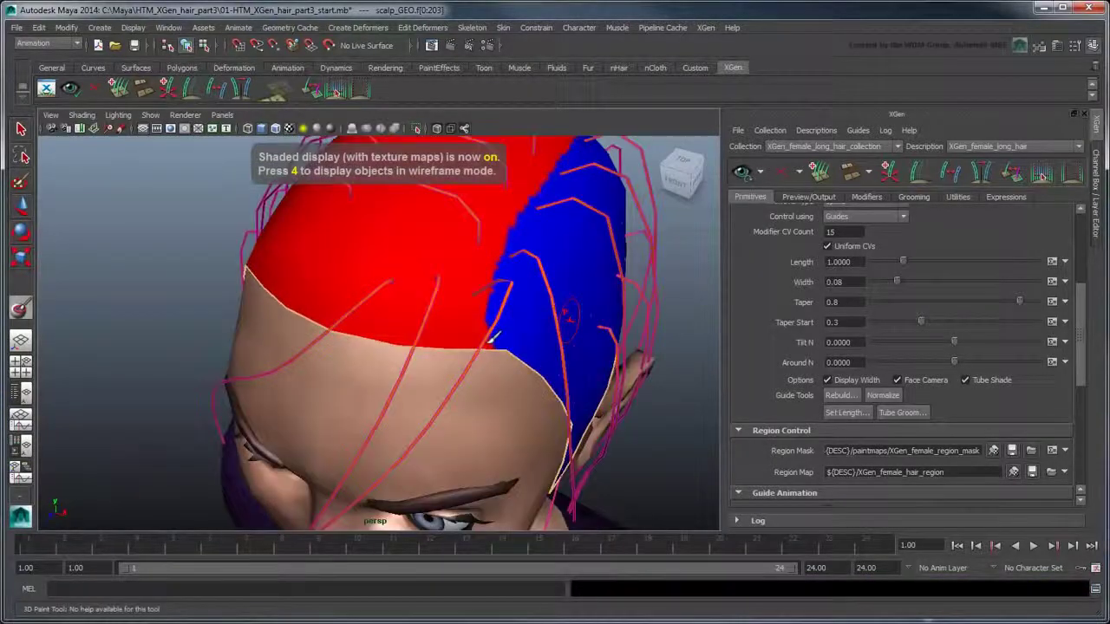
pyautogui.doubleClick(29, 317)
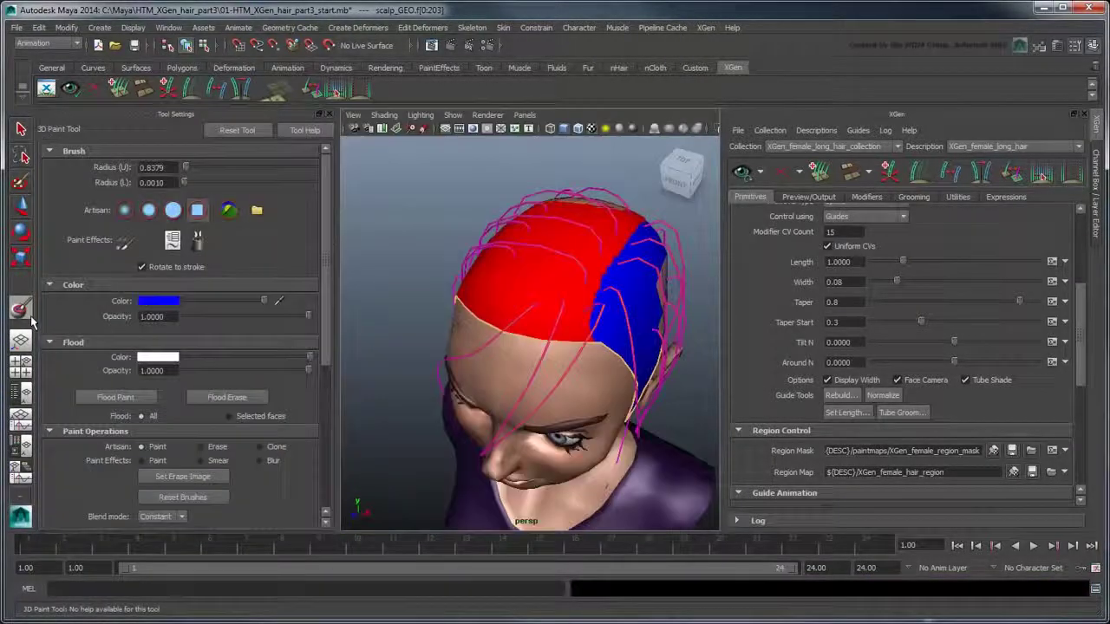
pyautogui.click(159, 301)
pyautogui.click(127, 264)
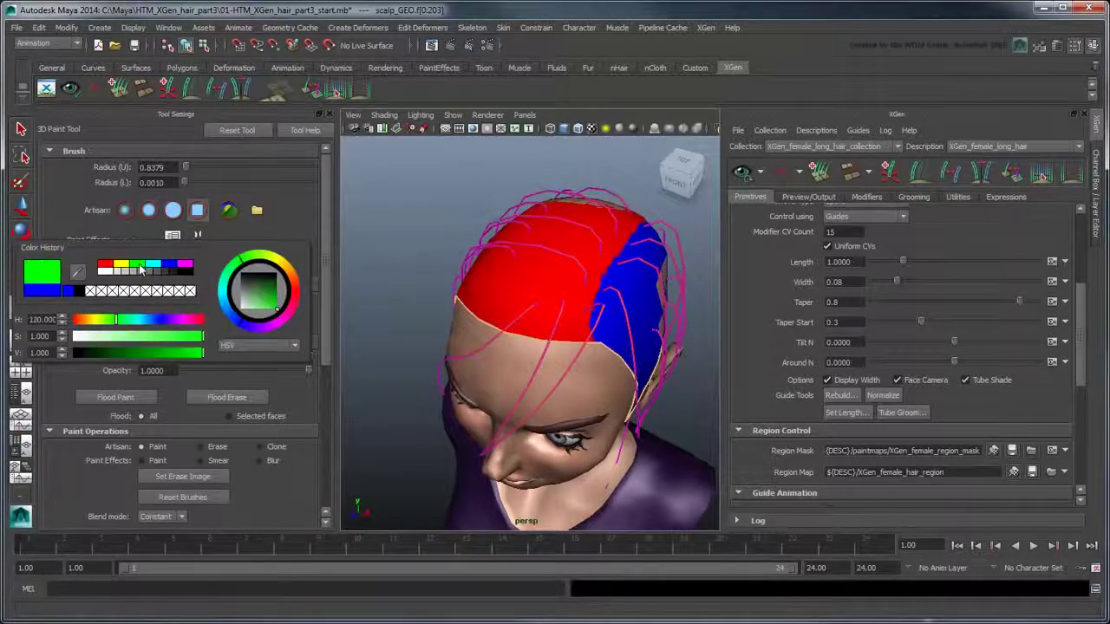
pyautogui.click(330, 115)
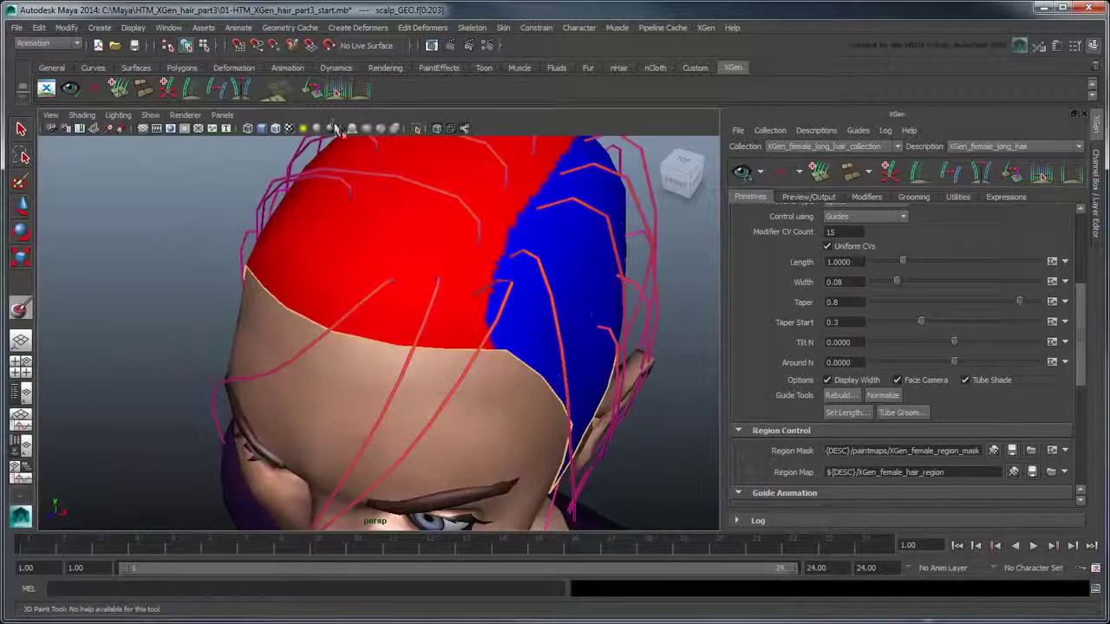
# - Paint a green bangs region around the front guides' roots, save the region map, and check the hair from the front
pyautogui.moveTo(491, 321)
pyautogui.mouseDown()
pyautogui.moveTo(473, 299)
pyautogui.moveTo(351, 299)
pyautogui.moveTo(447, 338)
pyautogui.moveTo(413, 314)
pyautogui.moveTo(511, 342)
pyautogui.moveTo(486, 278)
pyautogui.moveTo(407, 260)
pyautogui.moveTo(379, 303)
pyautogui.mouseUp()
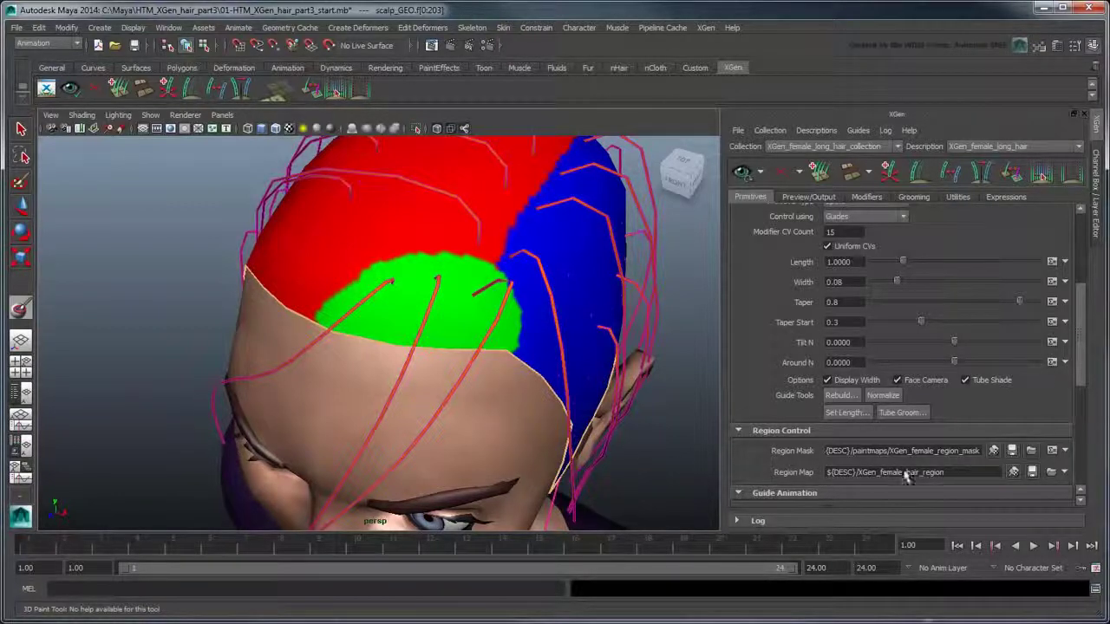
pyautogui.click(1032, 474)
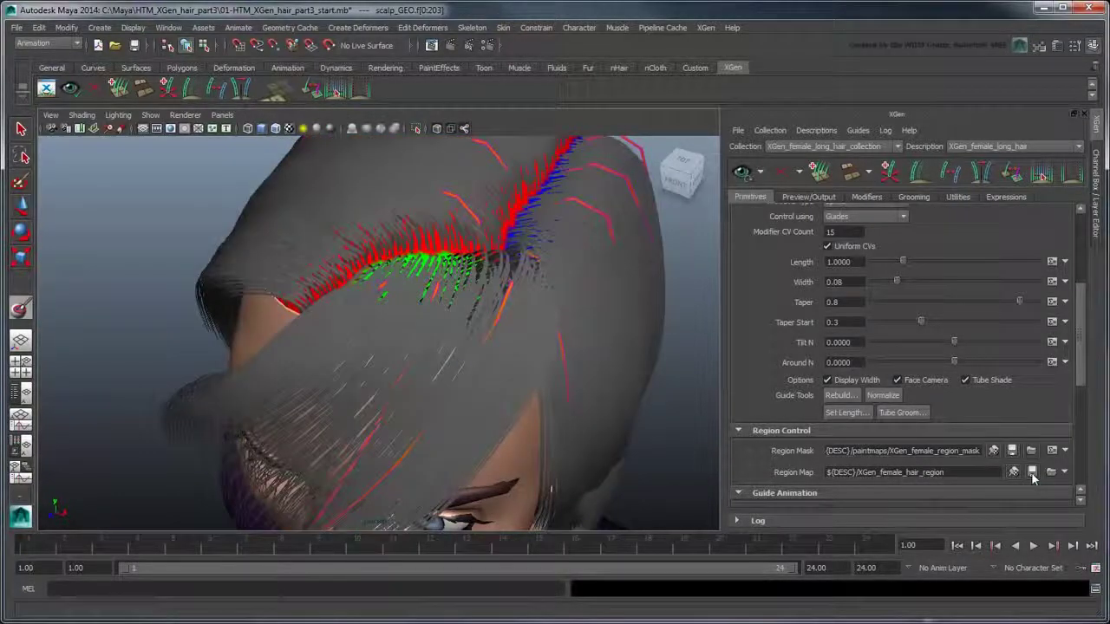
pyautogui.keyDown('alt'); pyautogui.moveTo(572, 369); pyautogui.dragTo(546, 353); pyautogui.keyUp('alt')
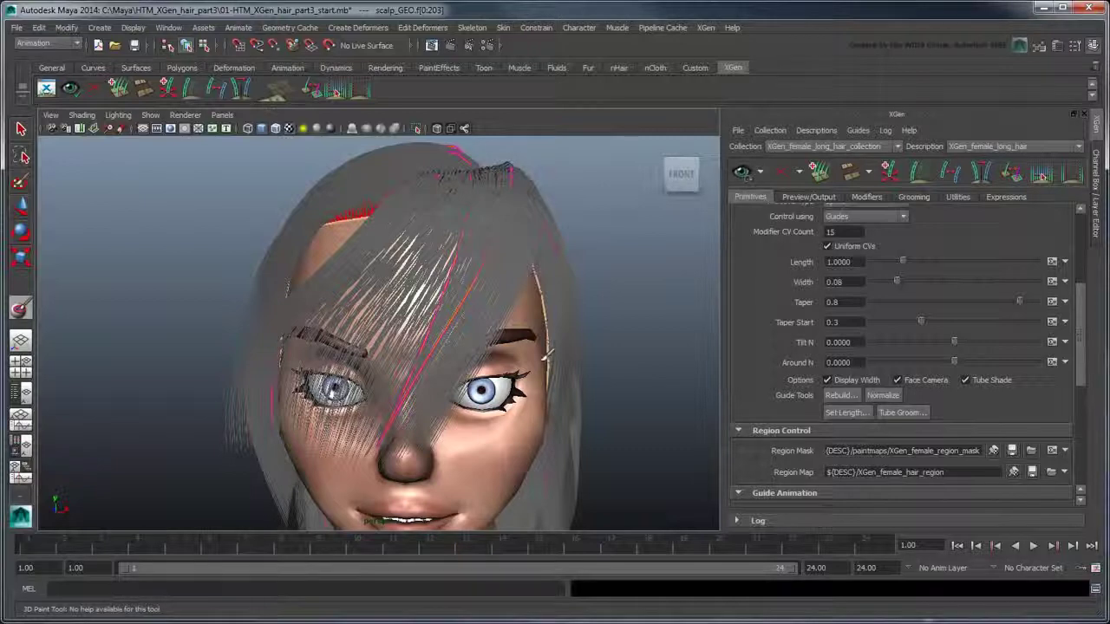
# - Clear the hair preview and add a Clumping modifier to the long hair description
pyautogui.click(782, 170)
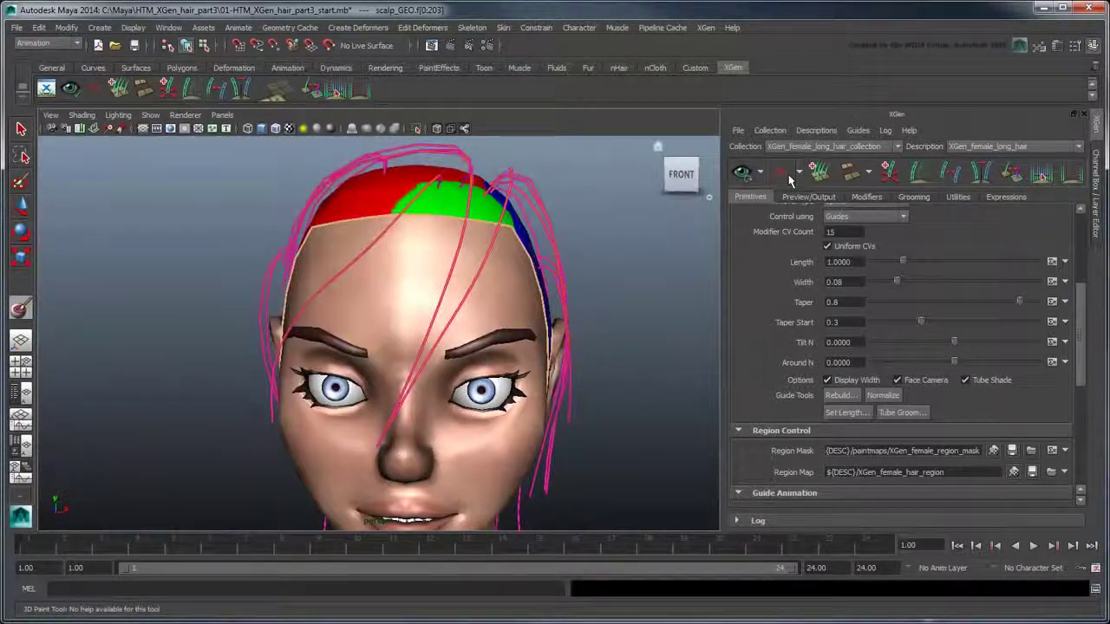
pyautogui.click(886, 200)
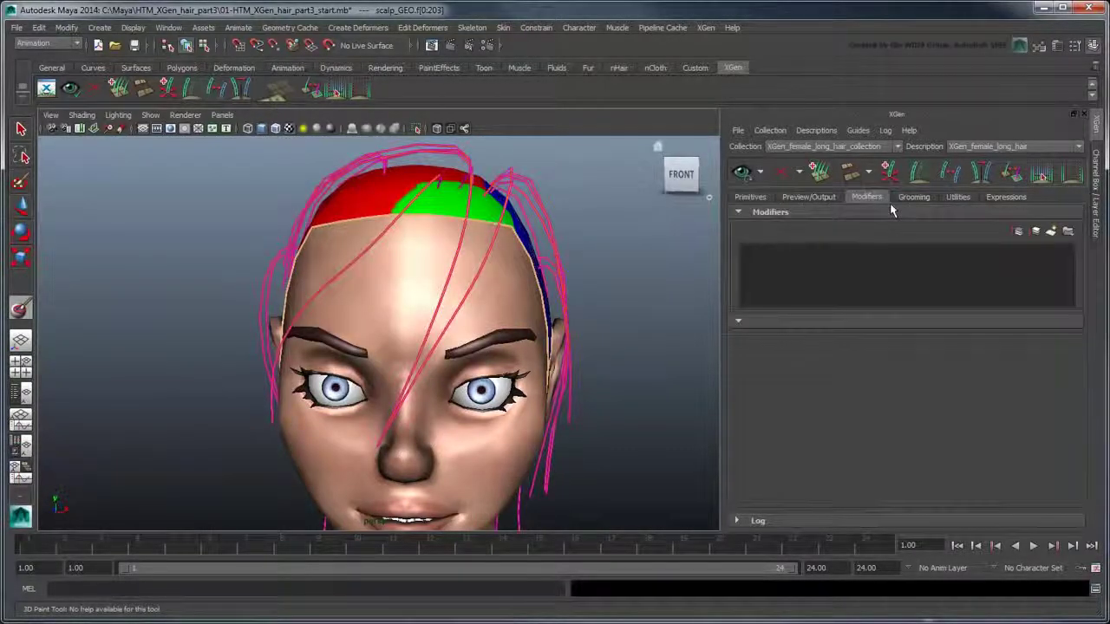
pyautogui.click(1052, 233)
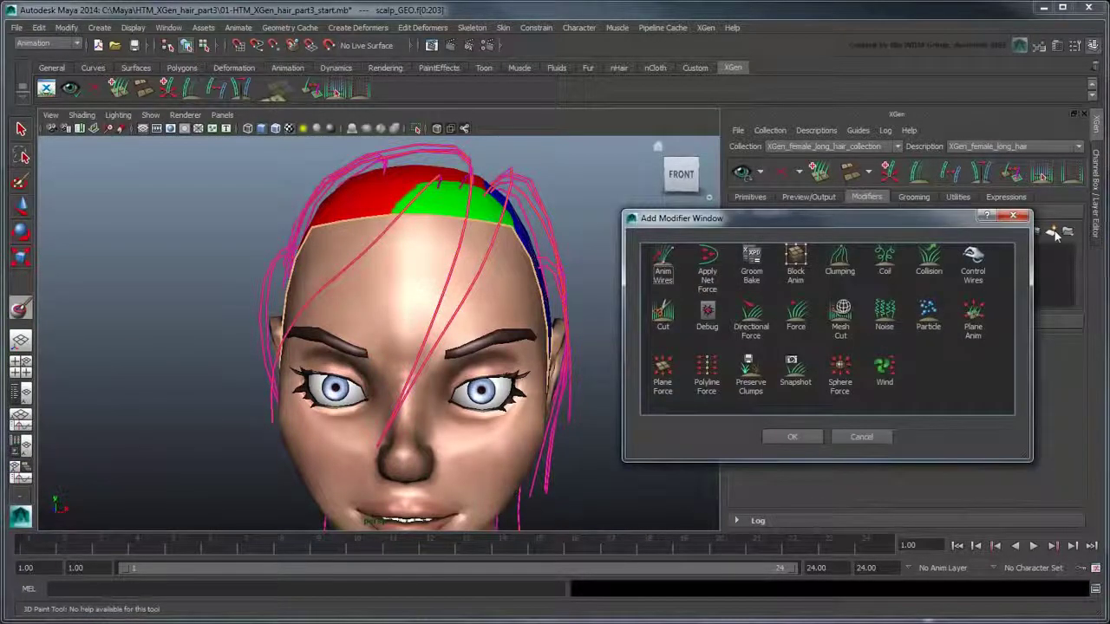
pyautogui.click(840, 262)
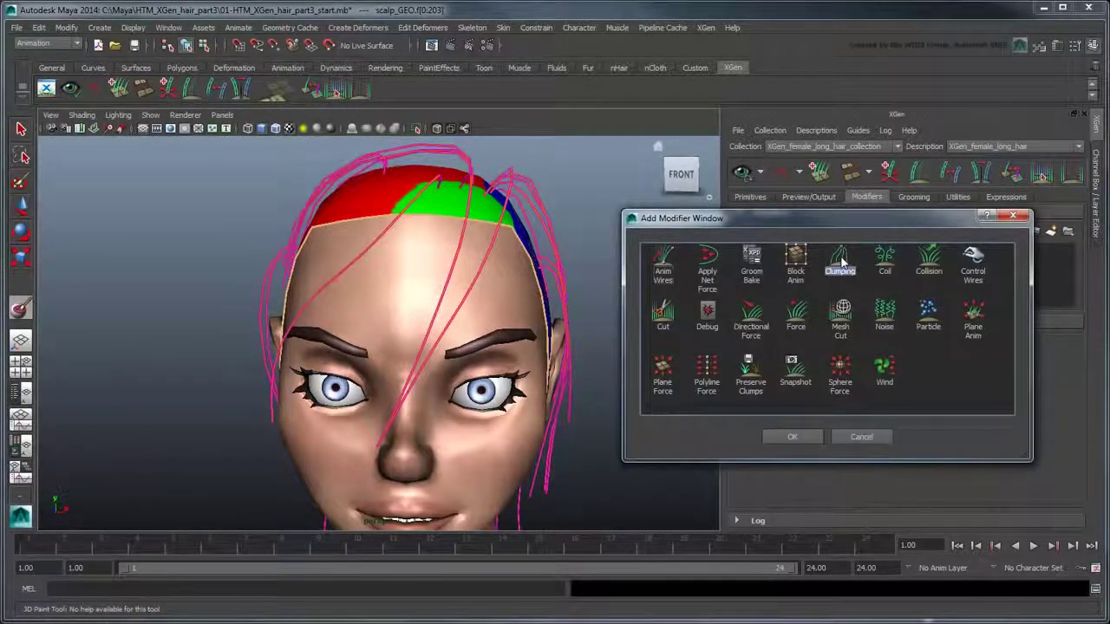
pyautogui.click(787, 436)
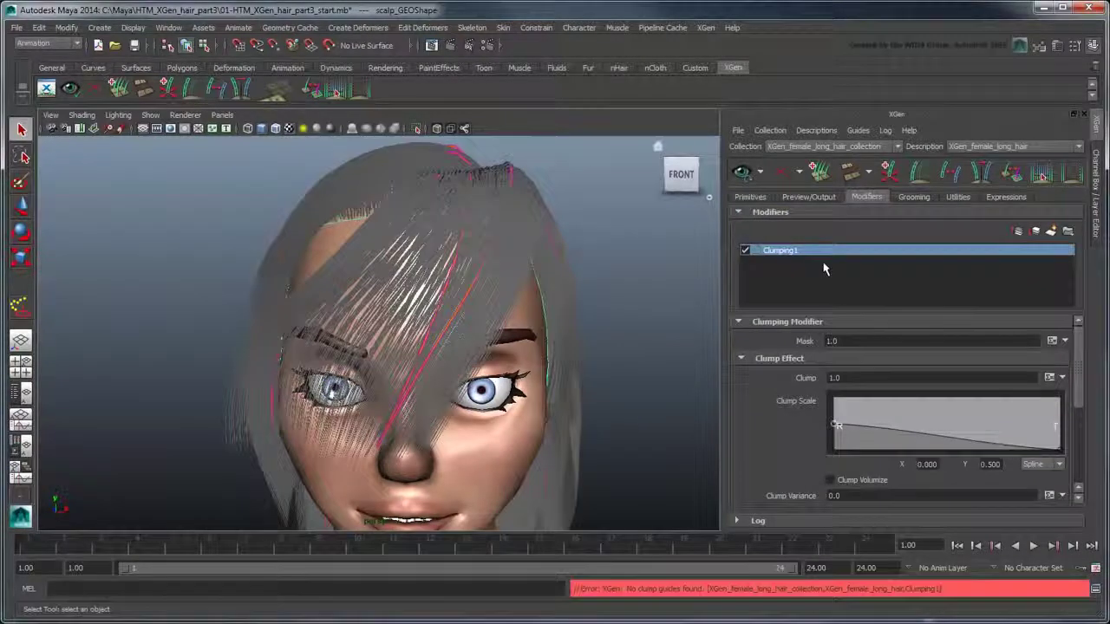
# - Generate clump points from the guides, save the clumping maps, and examine the clumped hair from the front, side and back
pyautogui.click(782, 172)
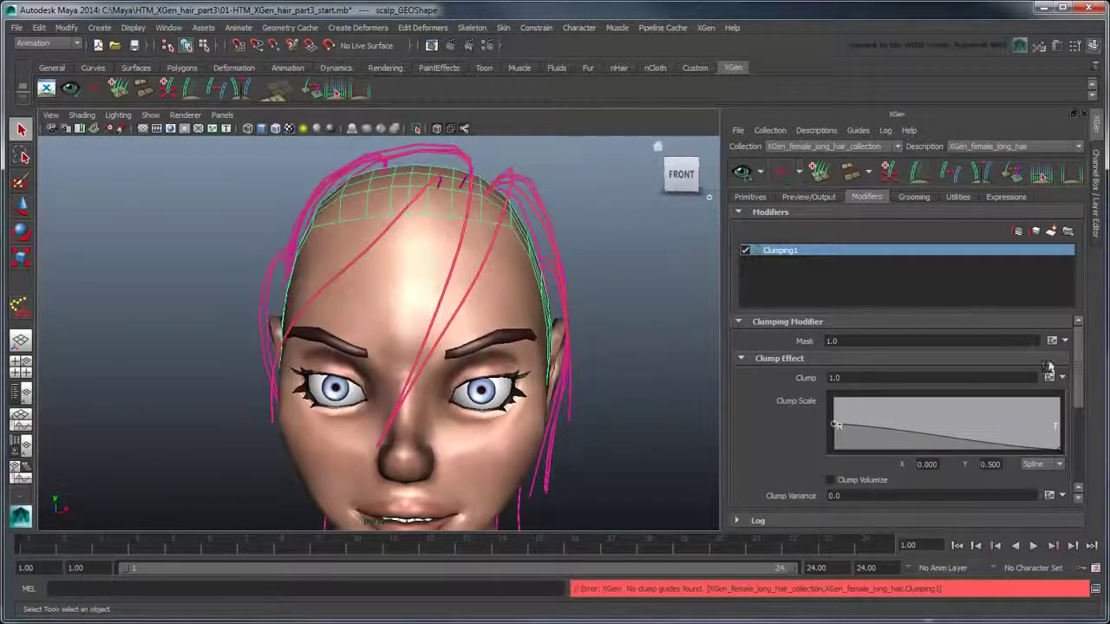
pyautogui.scroll(-3, 1088, 377)
pyautogui.click(1041, 469)
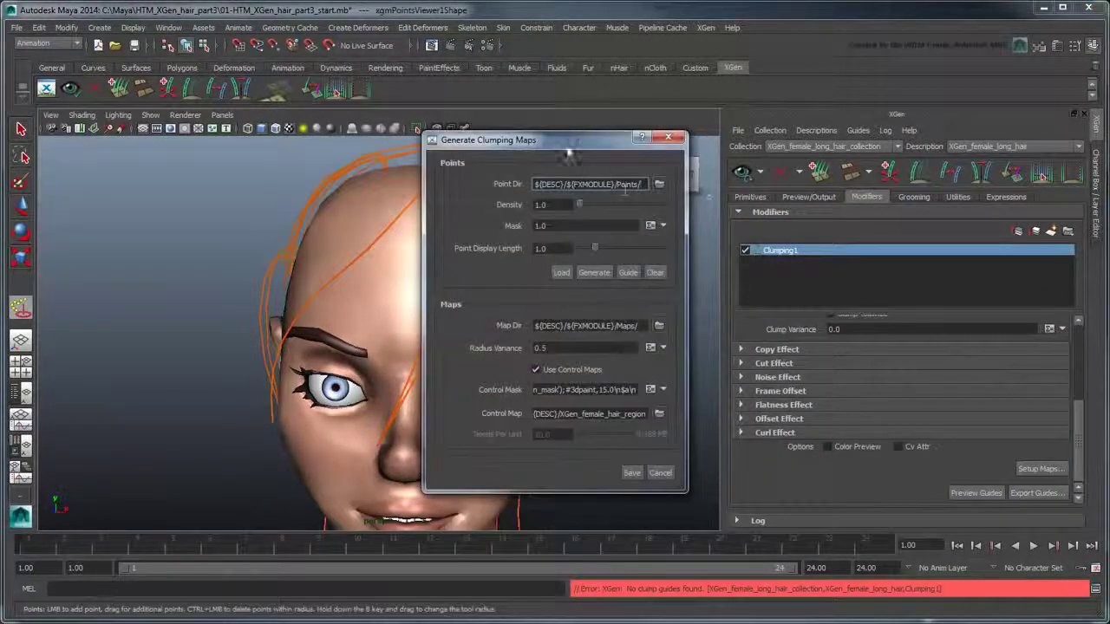
pyautogui.moveTo(564, 142); pyautogui.dragTo(757, 145)
pyautogui.keyDown('alt'); pyautogui.moveTo(598, 193); pyautogui.dragTo(513, 314); pyautogui.keyUp('alt')
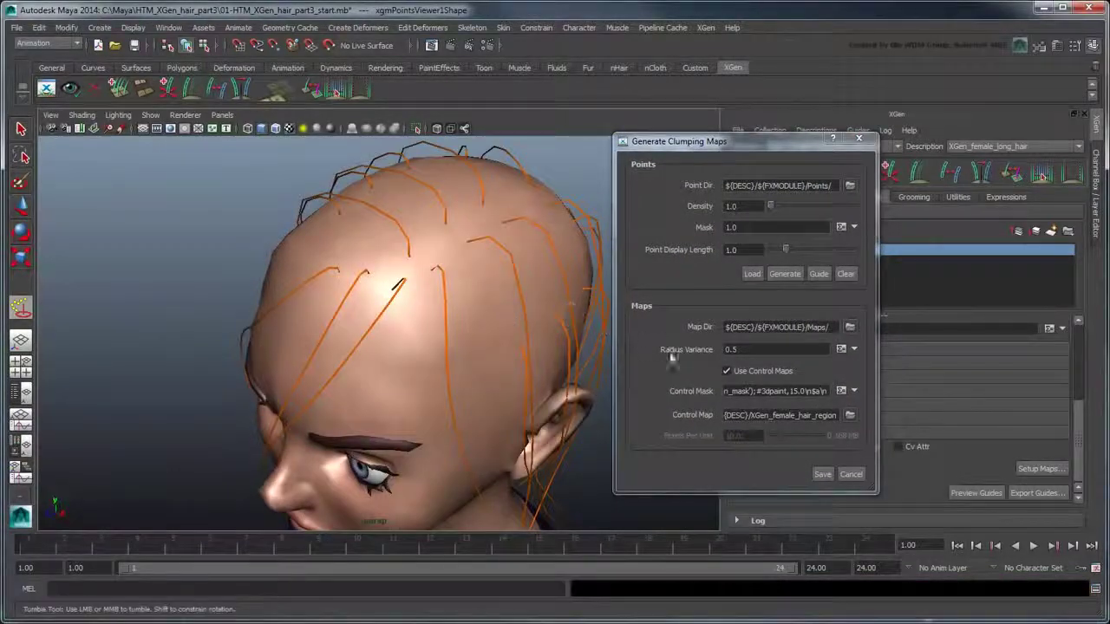
pyautogui.click(816, 276)
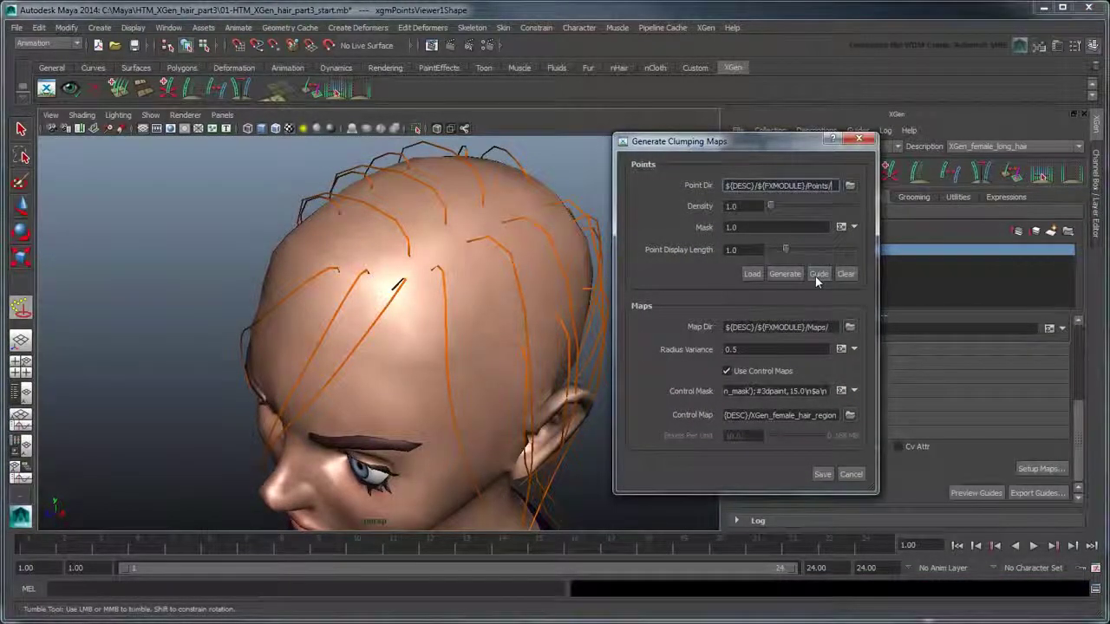
pyautogui.click(822, 474)
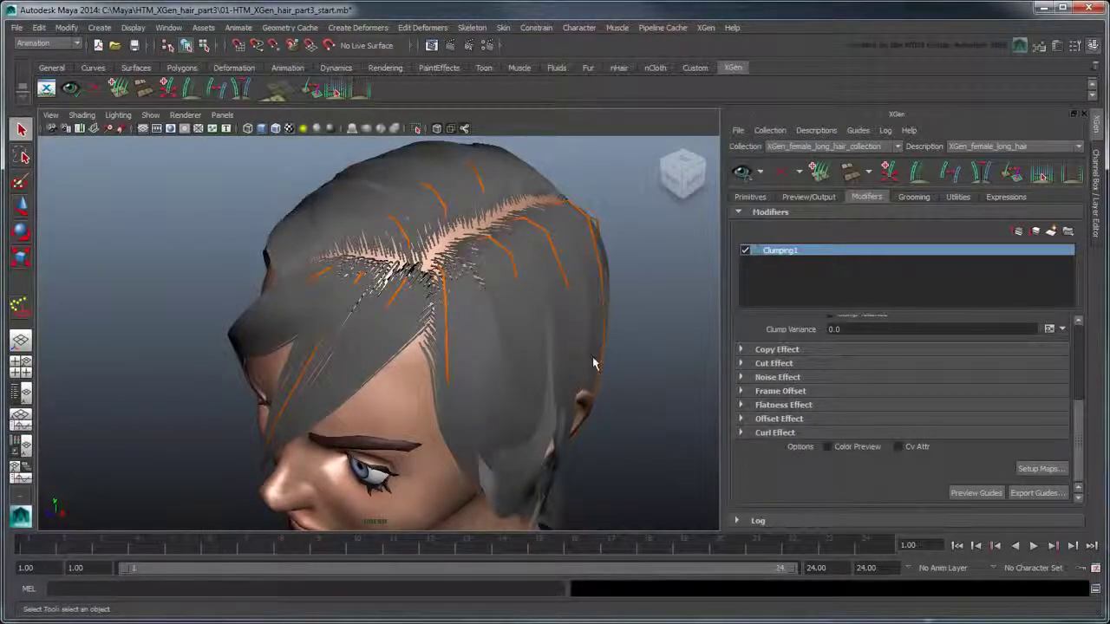
pyautogui.keyDown('alt'); pyautogui.moveTo(597, 360); pyautogui.dragTo(635, 345); pyautogui.keyUp('alt')
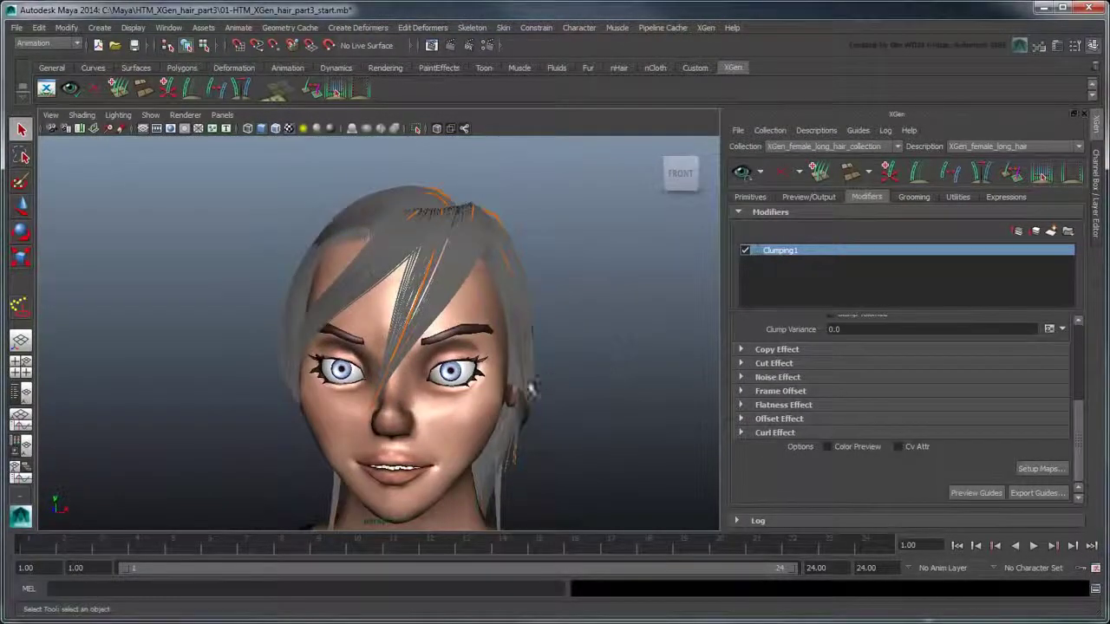
pyautogui.keyDown('alt'); pyautogui.moveTo(513, 396); pyautogui.dragTo(641, 385); pyautogui.keyUp('alt')
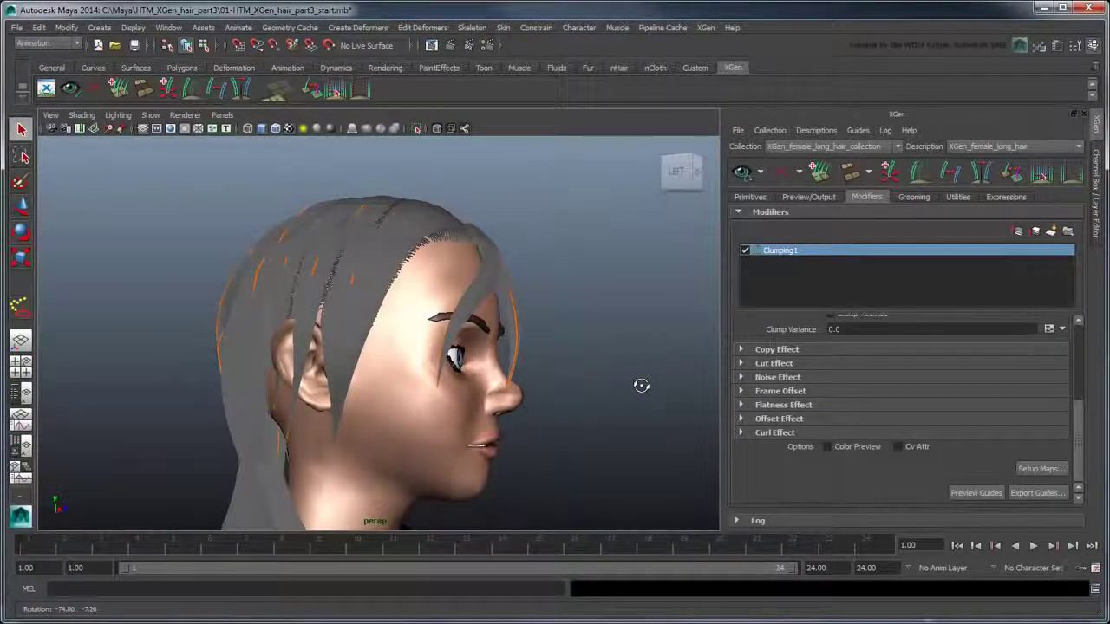
pyautogui.keyDown('alt'); pyautogui.moveTo(639, 384); pyautogui.dragTo(590, 419); pyautogui.keyUp('alt')
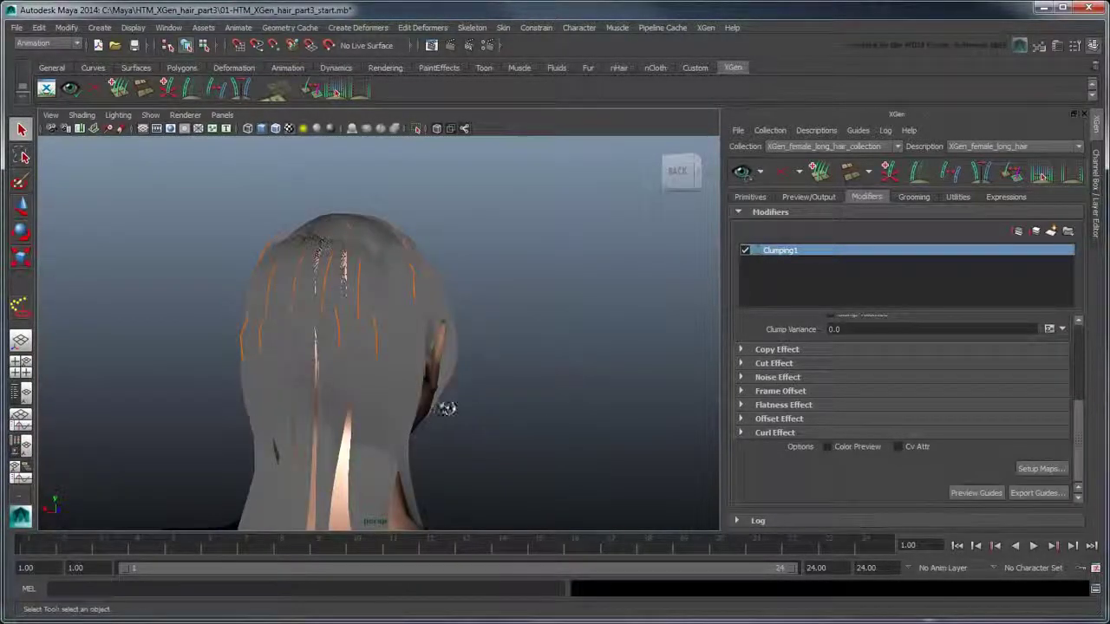
pyautogui.keyDown('alt'); pyautogui.moveTo(446, 404); pyautogui.dragTo(494, 410); pyautogui.keyUp('alt')
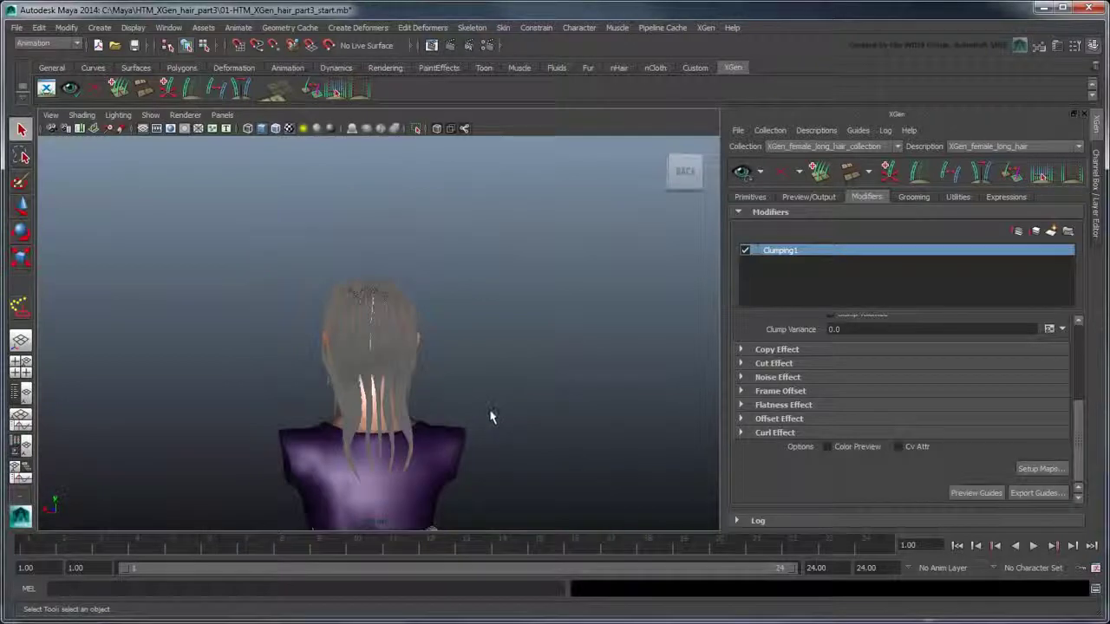
pyautogui.keyDown('alt'); pyautogui.moveTo(340, 422); pyautogui.dragTo(623, 425); pyautogui.keyUp('alt')
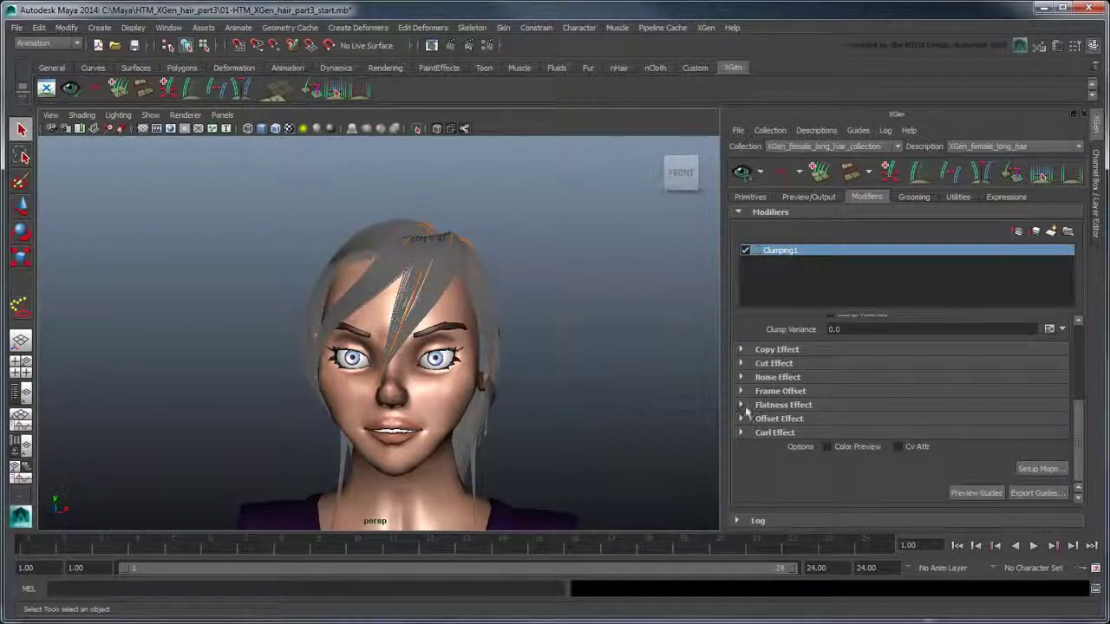
# - Create a white map named XGen_female_clump_mask with resolution 15.0 for the Clumping modifier's mask
pyautogui.scroll(5, 1088, 350)
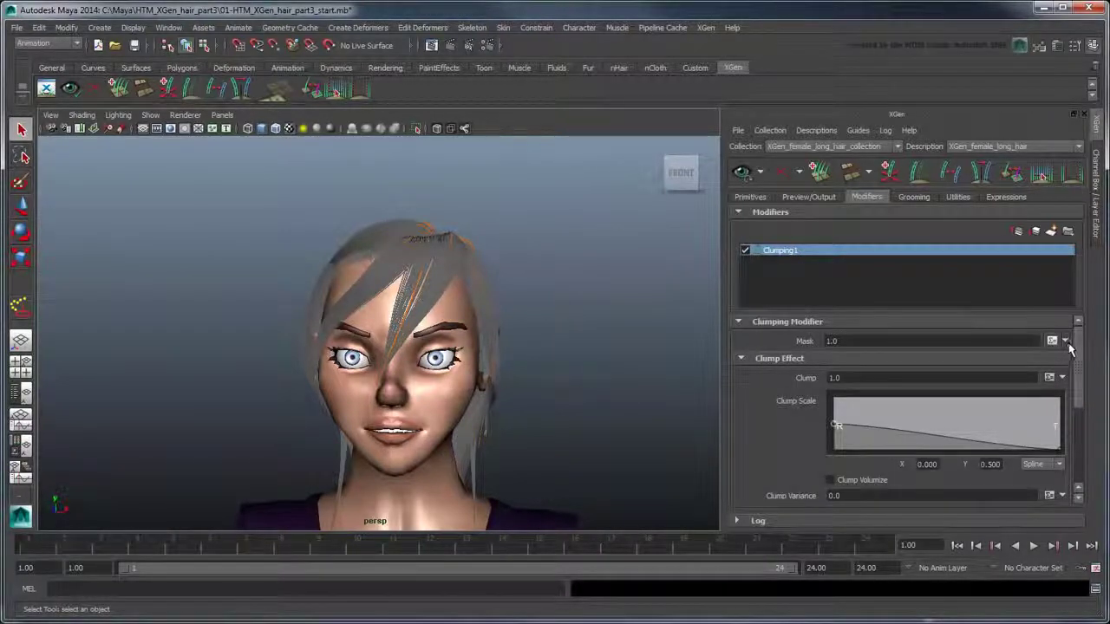
pyautogui.click(1065, 341)
pyautogui.click(1066, 358)
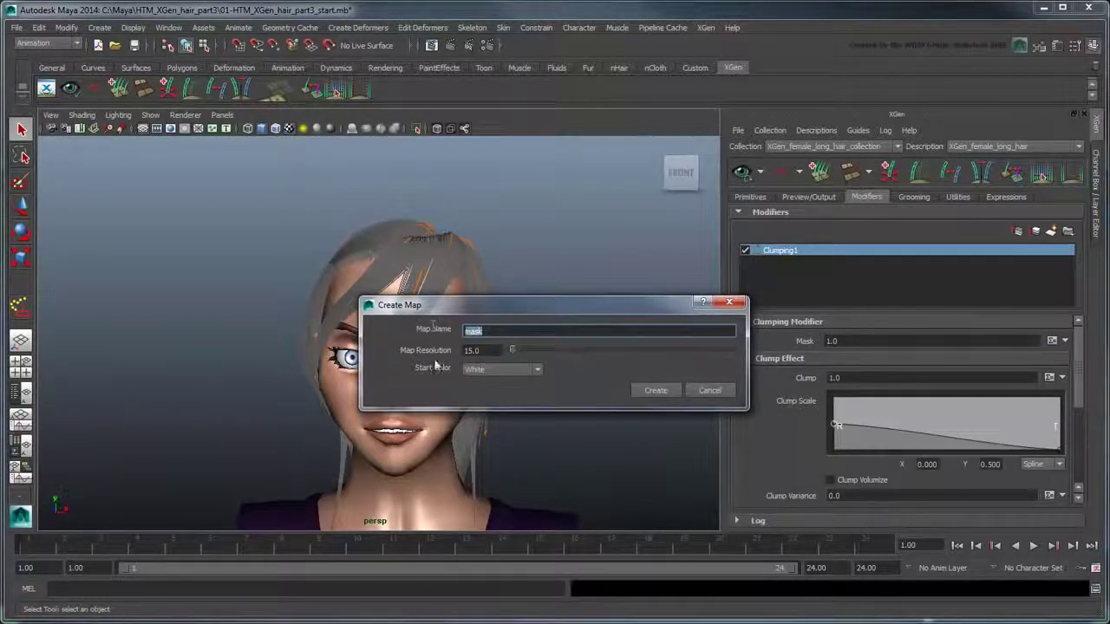
pyautogui.write('XGen_female_clump_ma')
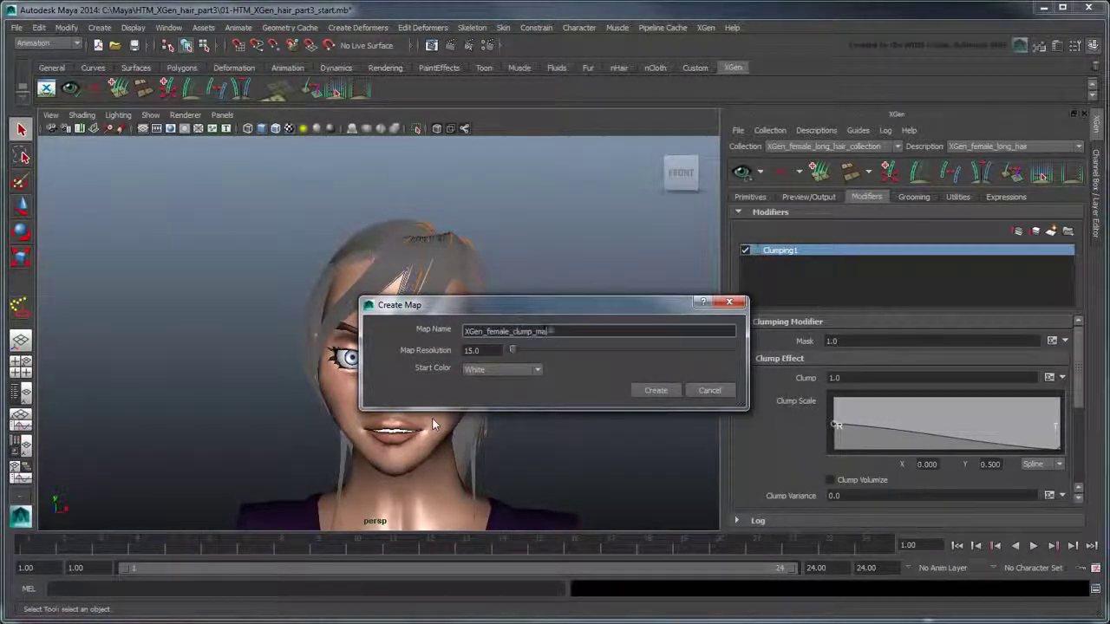
pyautogui.write('psk')
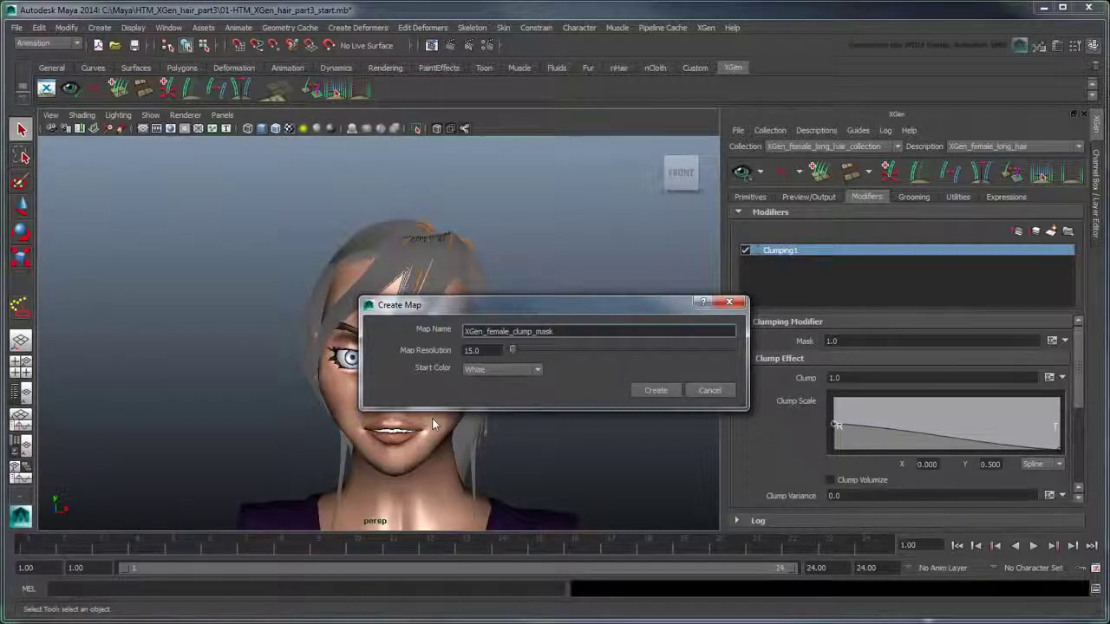
pyautogui.click(648, 390)
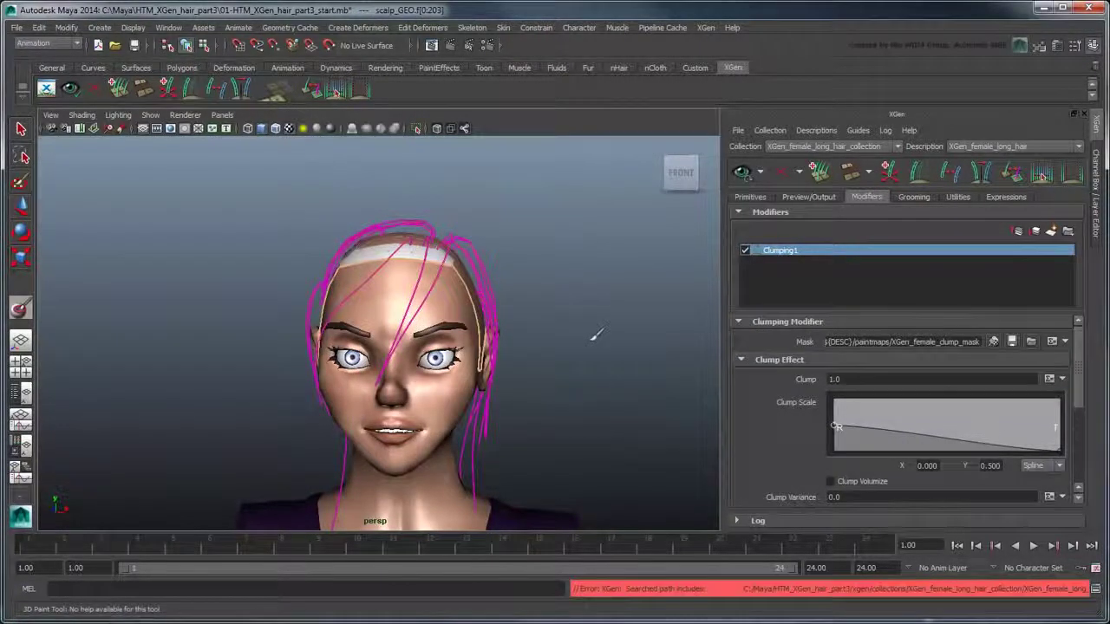
# - Set the brush color to light grey and paint the clump mask on both sides of the scalp around the ears
pyautogui.keyDown('alt'); pyautogui.moveTo(595, 330); pyautogui.dragTo(589, 399); pyautogui.keyUp('alt')
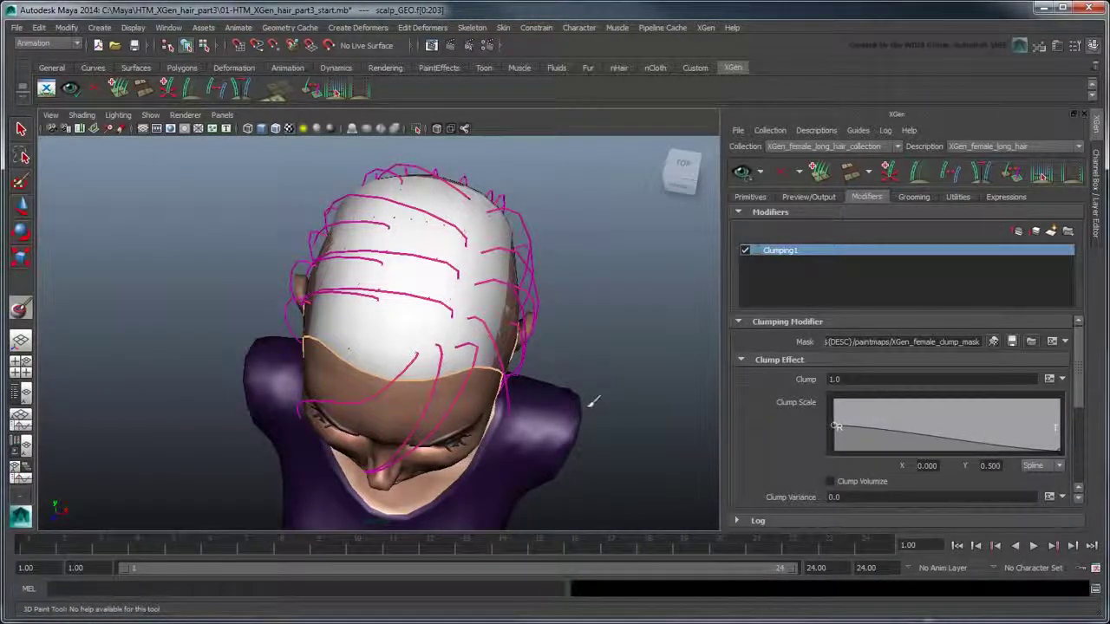
pyautogui.keyDown('alt'); pyautogui.moveTo(587, 401); pyautogui.dragTo(437, 340); pyautogui.keyUp('alt')
pyautogui.doubleClick(19, 312)
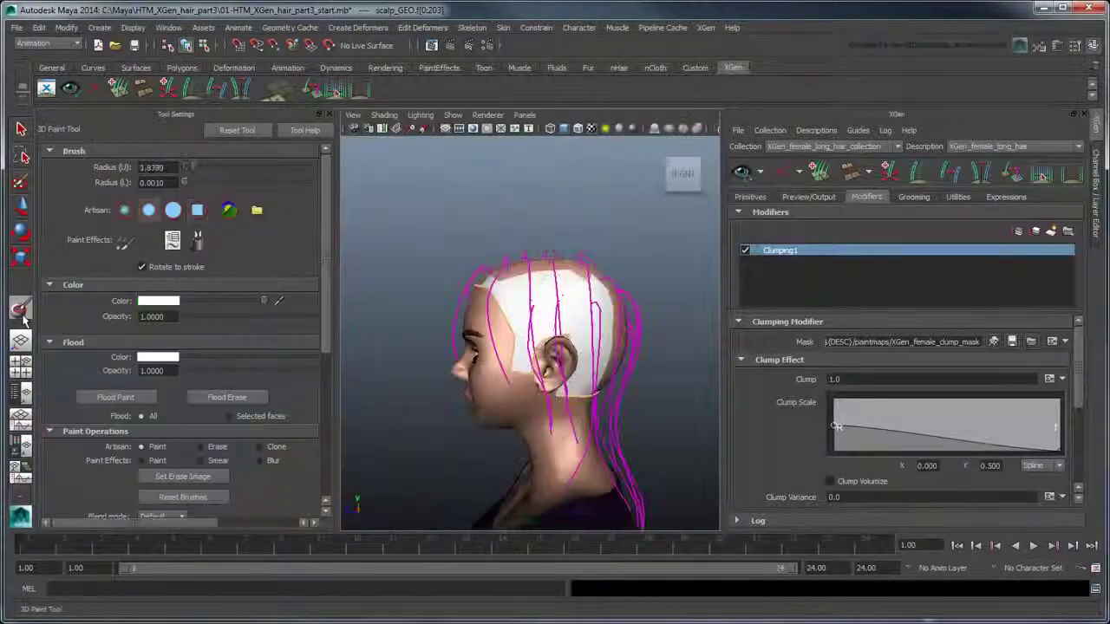
pyautogui.moveTo(242, 301); pyautogui.dragTo(247, 309)
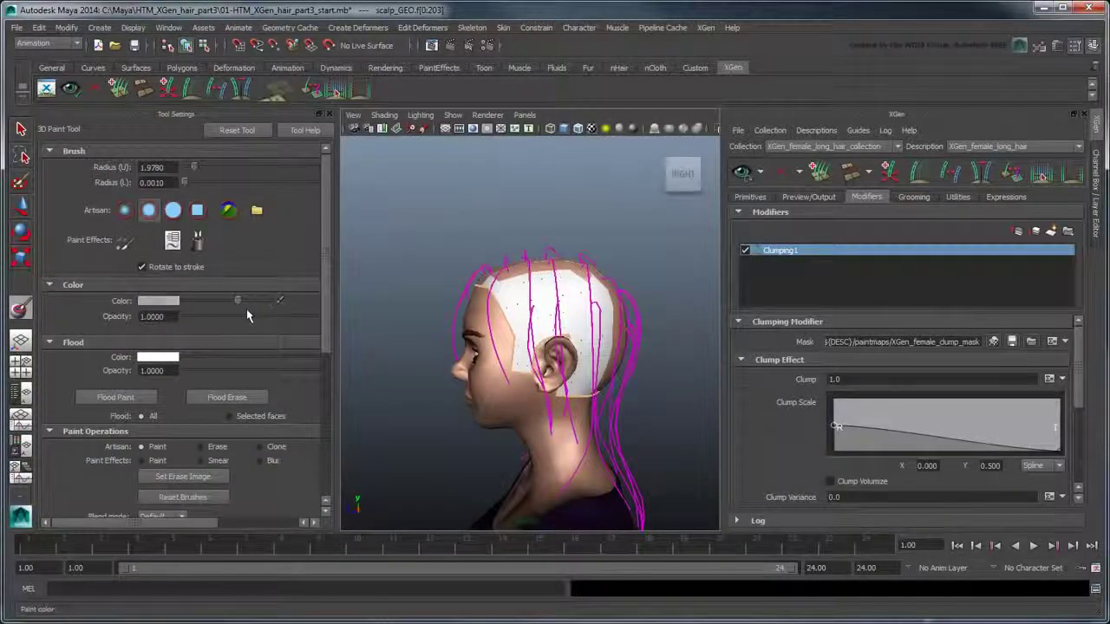
pyautogui.click(328, 113)
pyautogui.moveTo(416, 286)
pyautogui.mouseDown()
pyautogui.moveTo(485, 303)
pyautogui.moveTo(468, 399)
pyautogui.moveTo(442, 433)
pyautogui.moveTo(395, 364)
pyautogui.moveTo(512, 256)
pyautogui.moveTo(364, 286)
pyautogui.moveTo(507, 416)
pyautogui.moveTo(739, 371)
pyautogui.moveTo(685, 364)
pyautogui.mouseUp()
pyautogui.moveTo(339, 295)
pyautogui.mouseDown()
pyautogui.moveTo(386, 347)
pyautogui.moveTo(390, 286)
pyautogui.moveTo(294, 407)
pyautogui.moveTo(387, 299)
pyautogui.moveTo(269, 278)
pyautogui.mouseUp()
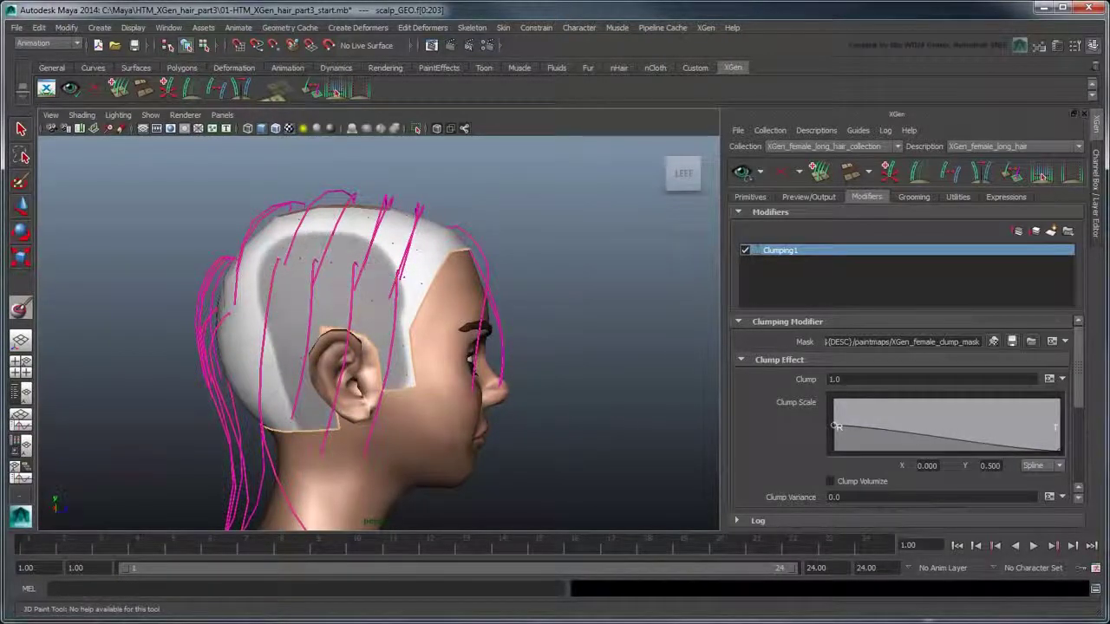
# - Set the brush color to a darker grey and paint the clump mask across the crown of the scalp
pyautogui.keyDown('alt'); pyautogui.moveTo(403, 347); pyautogui.dragTo(333, 382); pyautogui.keyUp('alt')
pyautogui.doubleClick(21, 308)
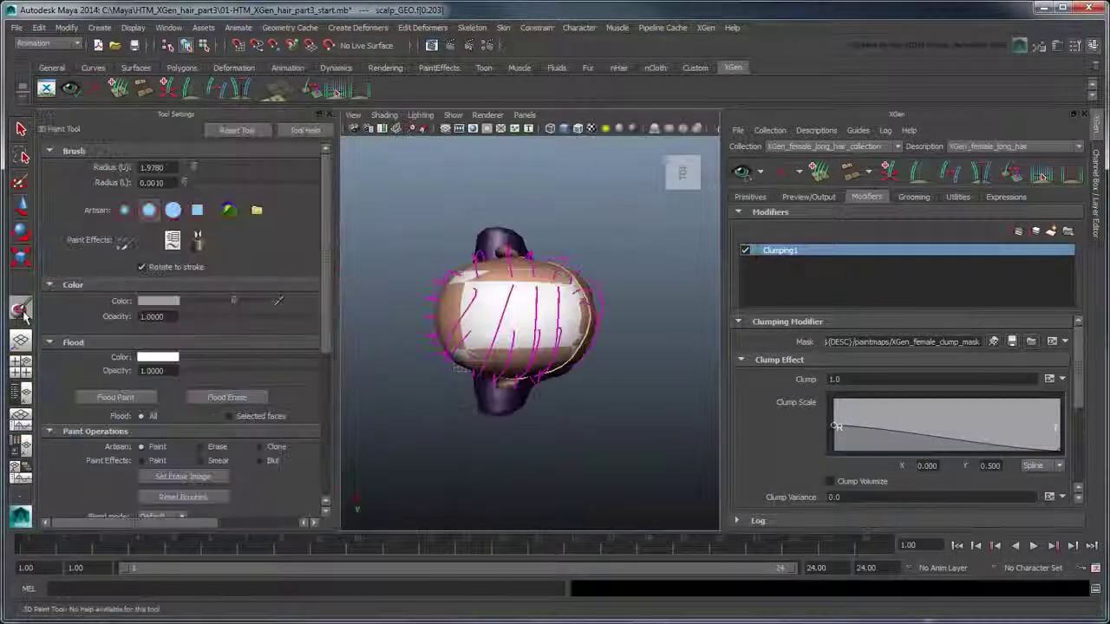
pyautogui.moveTo(211, 310); pyautogui.dragTo(220, 310)
pyautogui.click(328, 113)
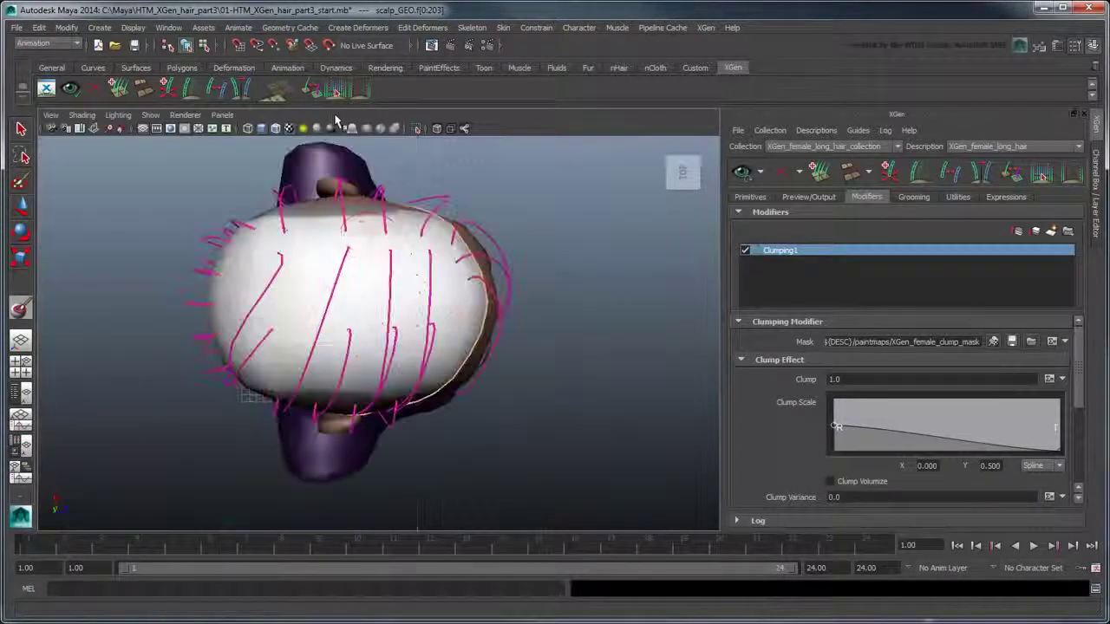
pyautogui.moveTo(386, 232)
pyautogui.mouseDown()
pyautogui.moveTo(317, 234)
pyautogui.moveTo(260, 312)
pyautogui.moveTo(303, 387)
pyautogui.moveTo(407, 347)
pyautogui.moveTo(420, 251)
pyautogui.moveTo(295, 286)
pyautogui.moveTo(333, 295)
pyautogui.moveTo(394, 270)
pyautogui.moveTo(396, 339)
pyautogui.moveTo(295, 398)
pyautogui.moveTo(407, 371)
pyautogui.mouseUp()
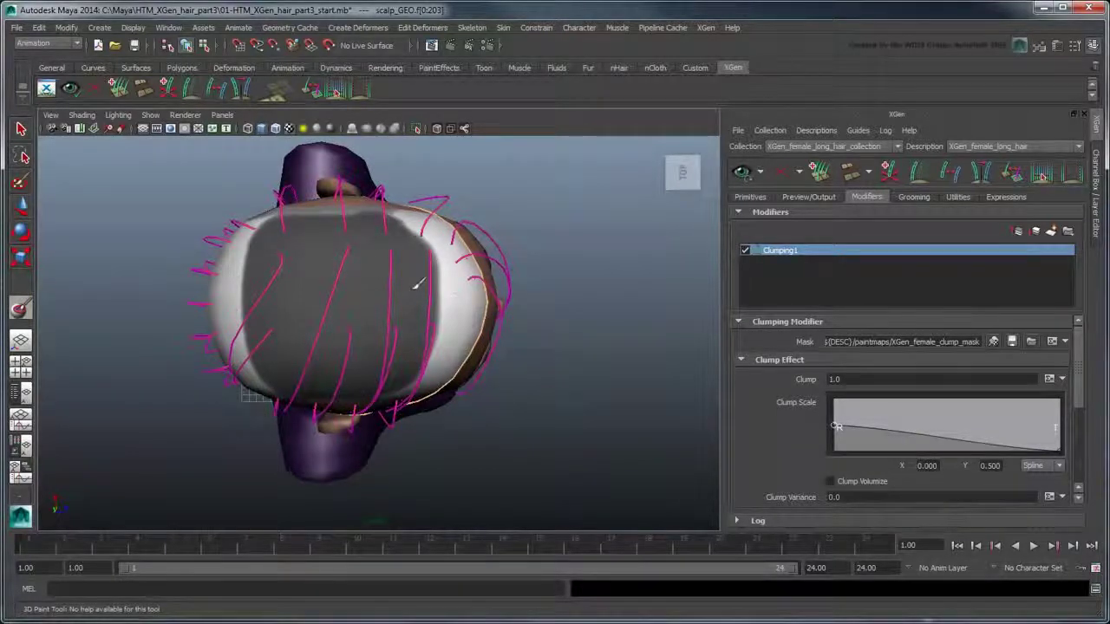
# - Set the brush color to black and paint the clump mask over the entire back of the scalp
pyautogui.keyDown('alt'); pyautogui.moveTo(416, 277); pyautogui.dragTo(122, 273); pyautogui.keyUp('alt')
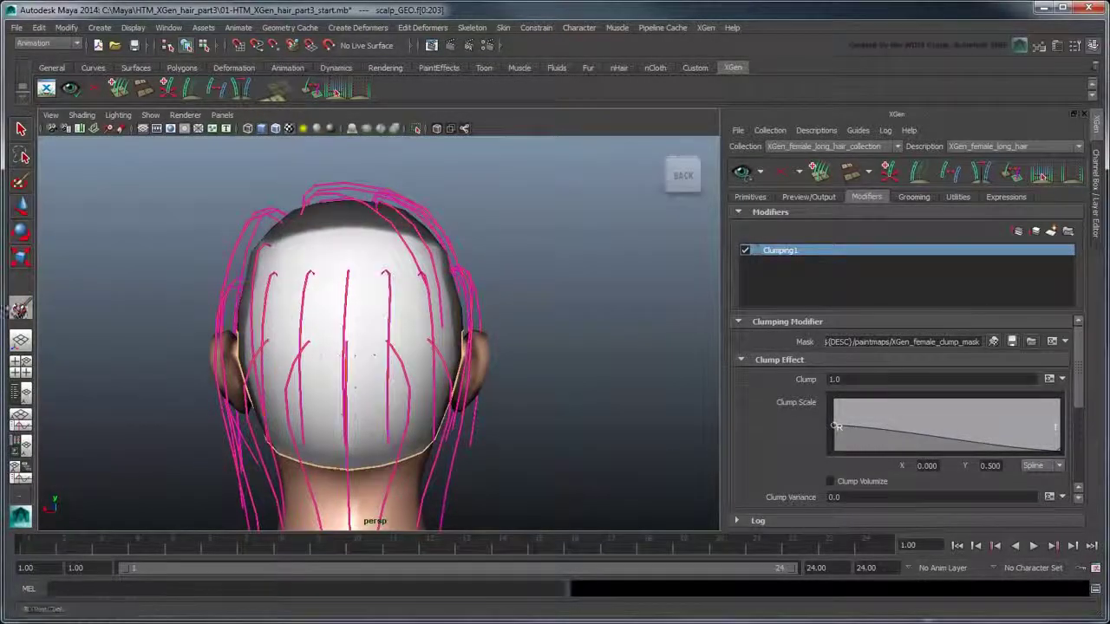
pyautogui.doubleClick(19, 308)
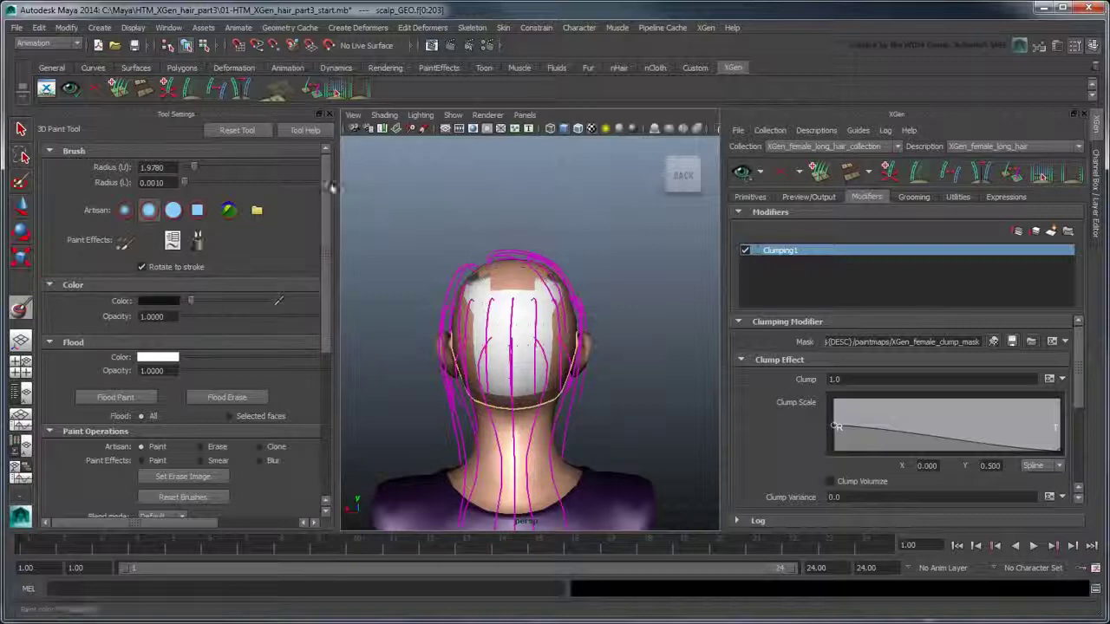
pyautogui.click(328, 114)
pyautogui.moveTo(418, 251)
pyautogui.mouseDown()
pyautogui.moveTo(295, 261)
pyautogui.moveTo(269, 434)
pyautogui.moveTo(417, 455)
pyautogui.moveTo(438, 247)
pyautogui.moveTo(384, 254)
pyautogui.moveTo(269, 317)
pyautogui.moveTo(323, 456)
pyautogui.moveTo(373, 469)
pyautogui.moveTo(439, 325)
pyautogui.moveTo(399, 463)
pyautogui.moveTo(390, 277)
pyautogui.moveTo(312, 286)
pyautogui.moveTo(290, 382)
pyautogui.mouseUp()
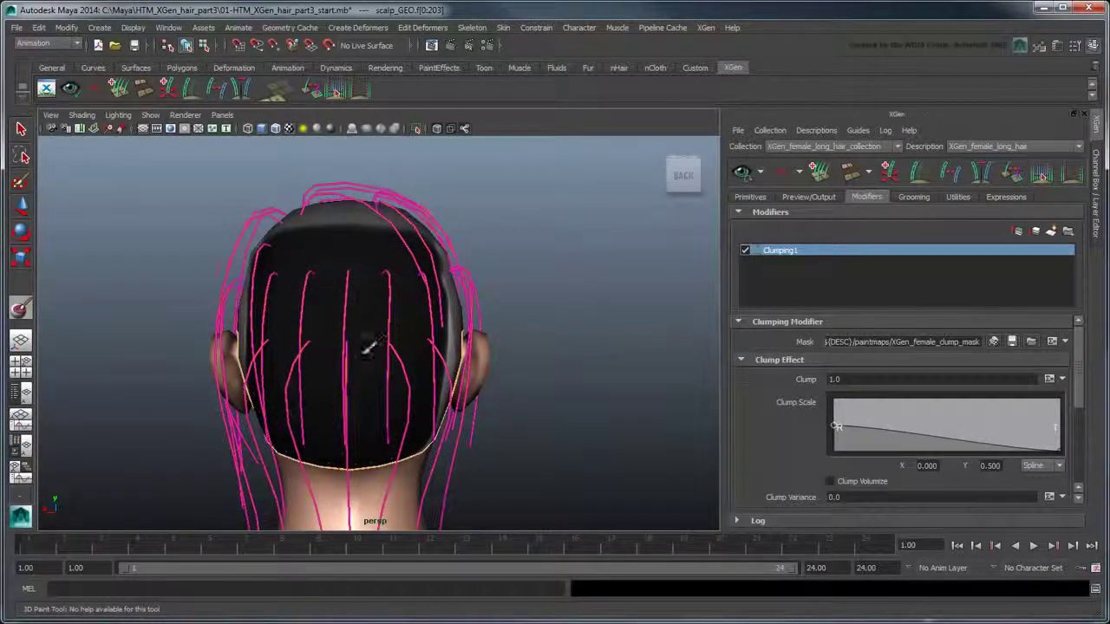
# - Save the painted clump mask, examine the updated hair from the back and front, and exit the paint tool
pyautogui.moveTo(367, 346)
pyautogui.keyDown('alt'); pyautogui.mouseDown()
pyautogui.moveTo(321, 278)
pyautogui.moveTo(352, 449)
pyautogui.moveTo(339, 263)
pyautogui.moveTo(433, 248)
pyautogui.moveTo(436, 394)
pyautogui.moveTo(396, 387)
pyautogui.moveTo(568, 381)
pyautogui.moveTo(578, 391)
pyautogui.mouseUp(); pyautogui.keyUp('alt')
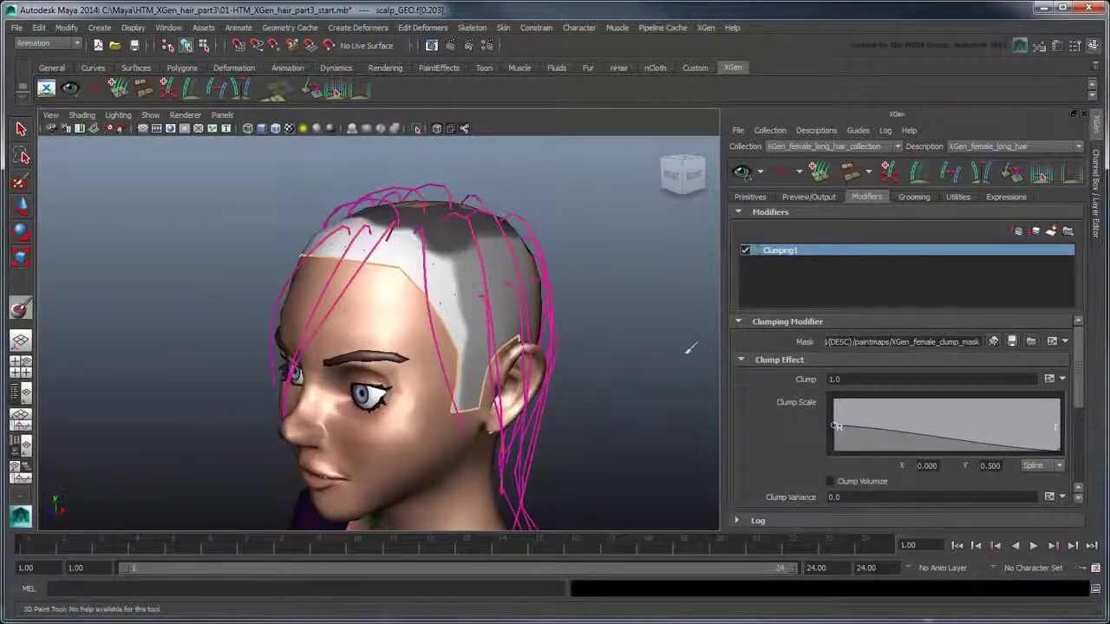
pyautogui.click(1012, 341)
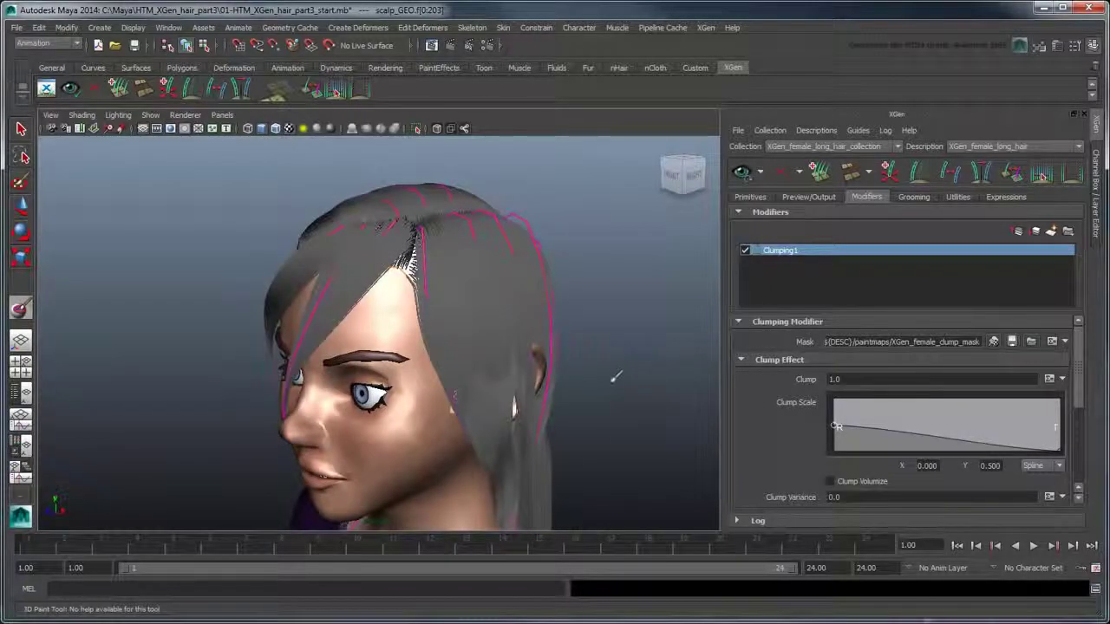
pyautogui.keyDown('alt'); pyautogui.moveTo(616, 375); pyautogui.dragTo(360, 402); pyautogui.keyUp('alt')
pyautogui.scroll(-5, 360, 402)
pyautogui.scroll(5, 360, 402)
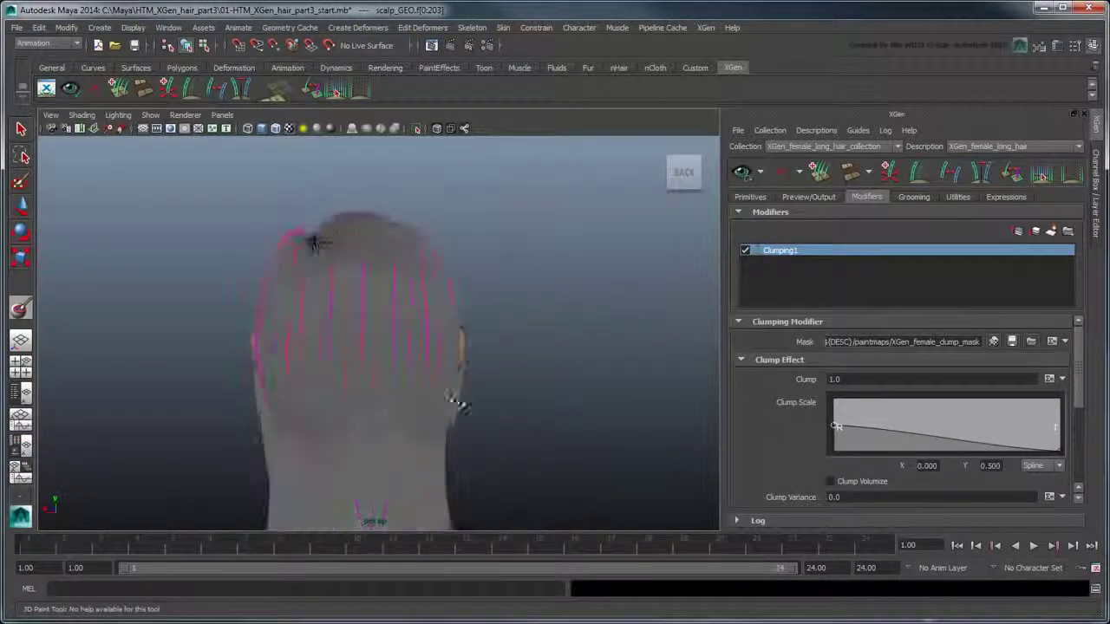
pyautogui.keyDown('alt'); pyautogui.moveTo(457, 403); pyautogui.dragTo(536, 422); pyautogui.keyUp('alt')
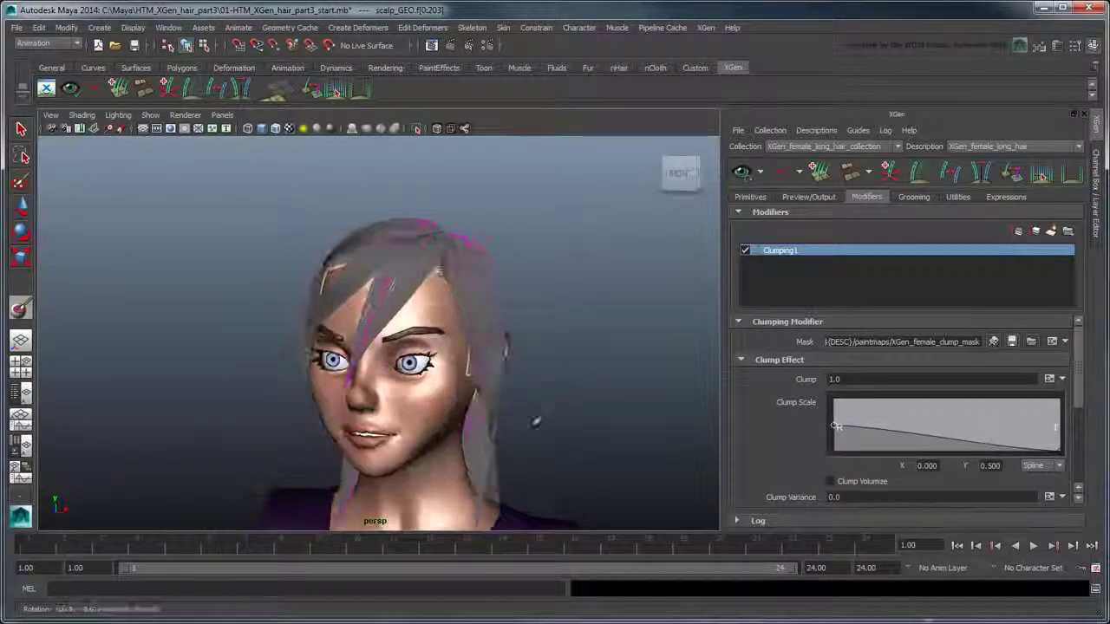
pyautogui.press('q')
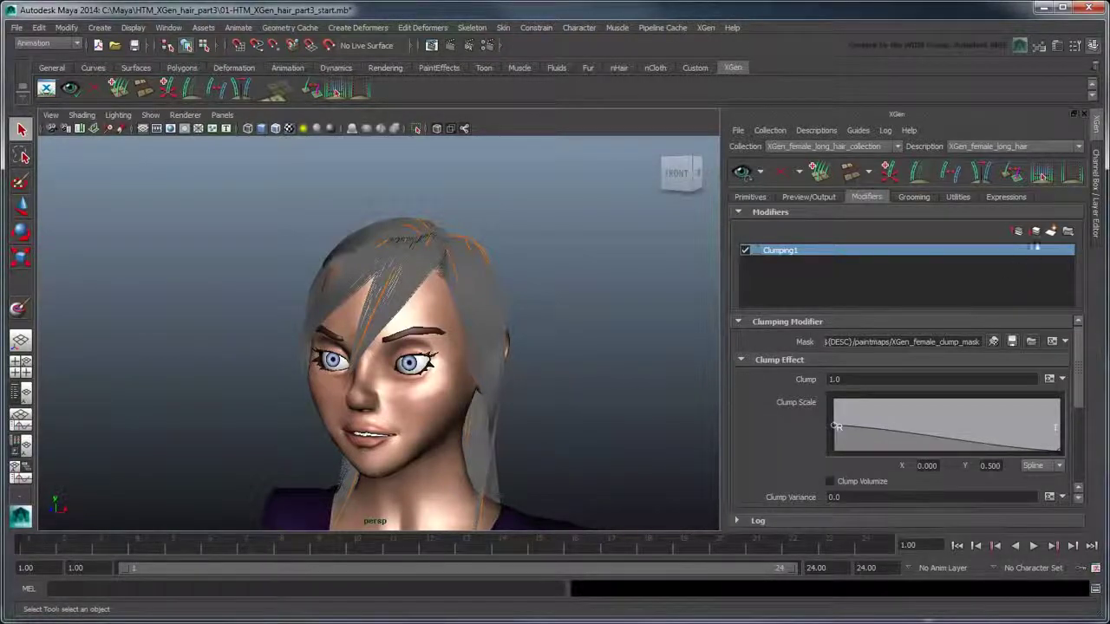
# - Add a second Clumping modifier to the long hair description and clear the hair preview
pyautogui.click(1056, 232)
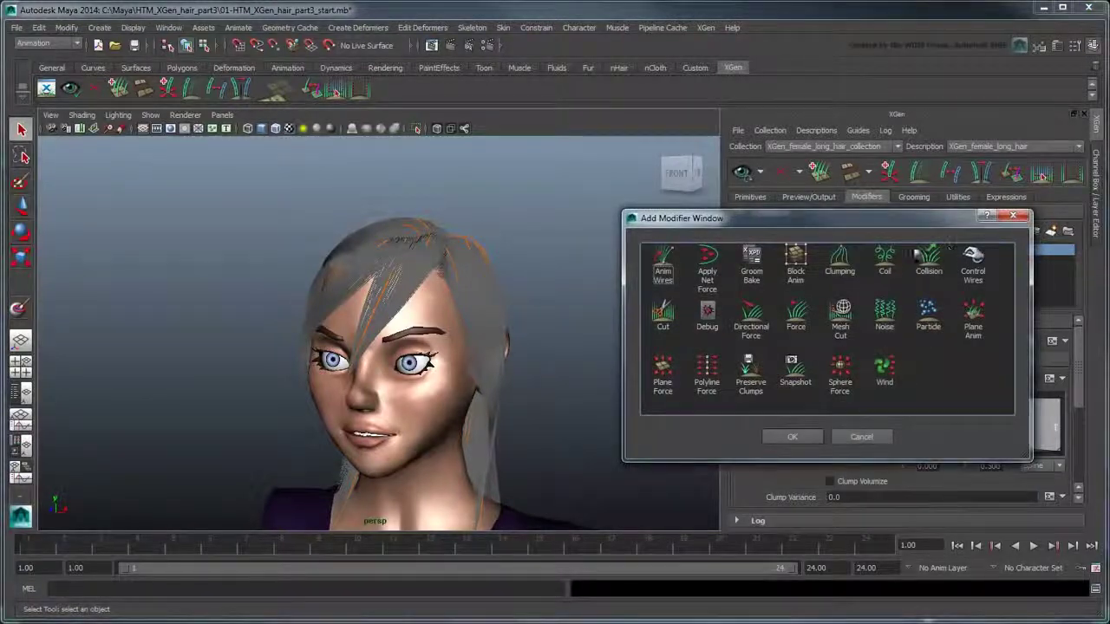
pyautogui.click(839, 260)
pyautogui.click(785, 435)
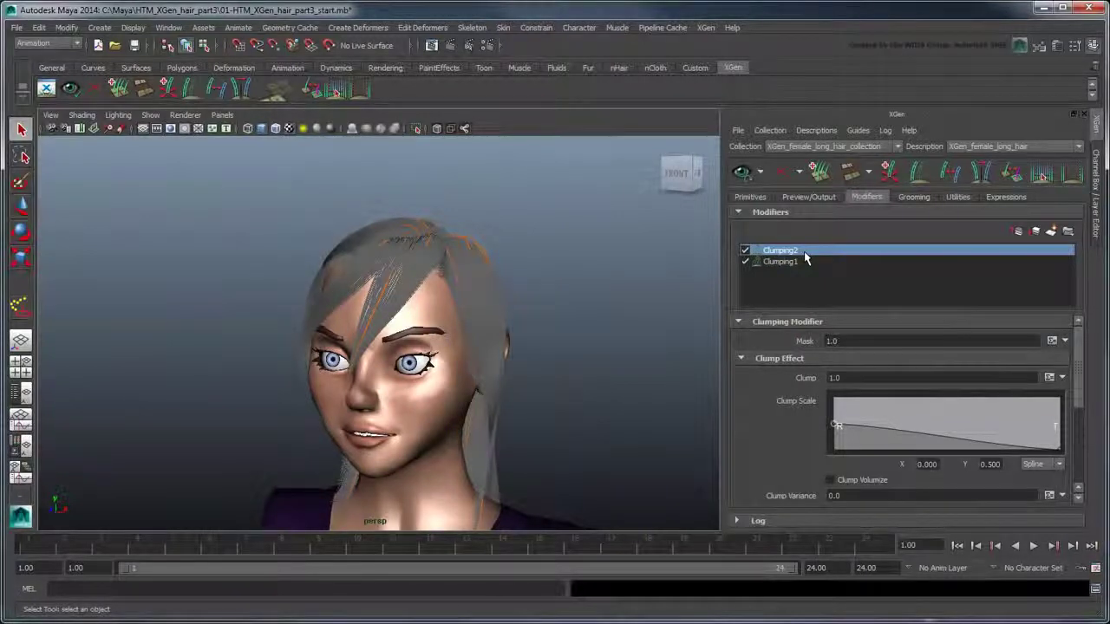
pyautogui.click(785, 179)
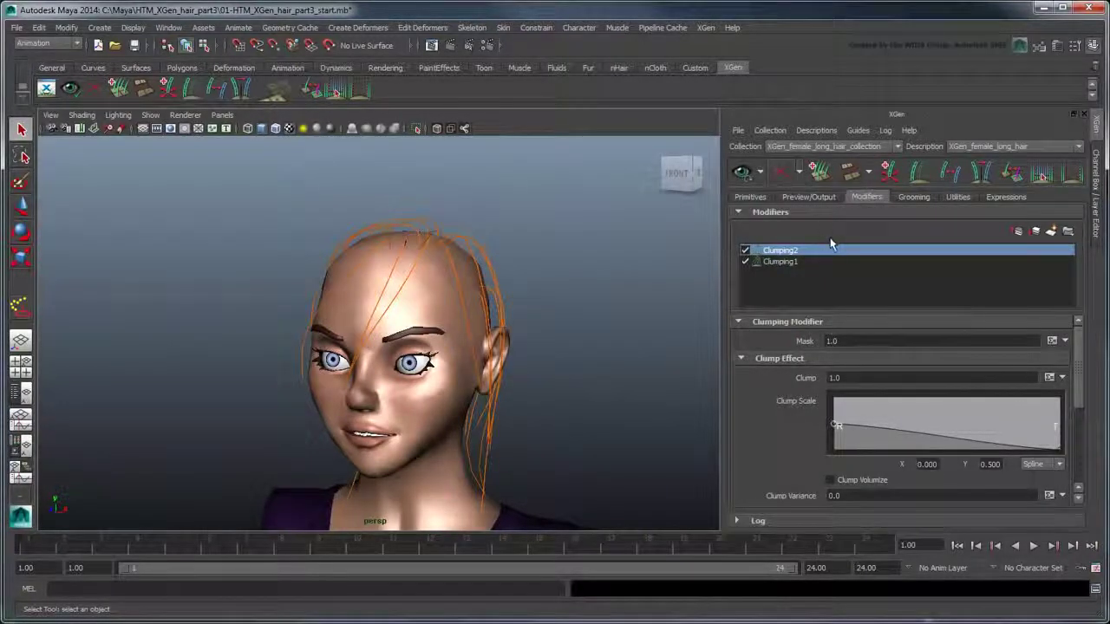
# - Generate clump points for the second Clumping modifier with a density of 15 and save its clumping maps
pyautogui.scroll(-5, 1012, 361)
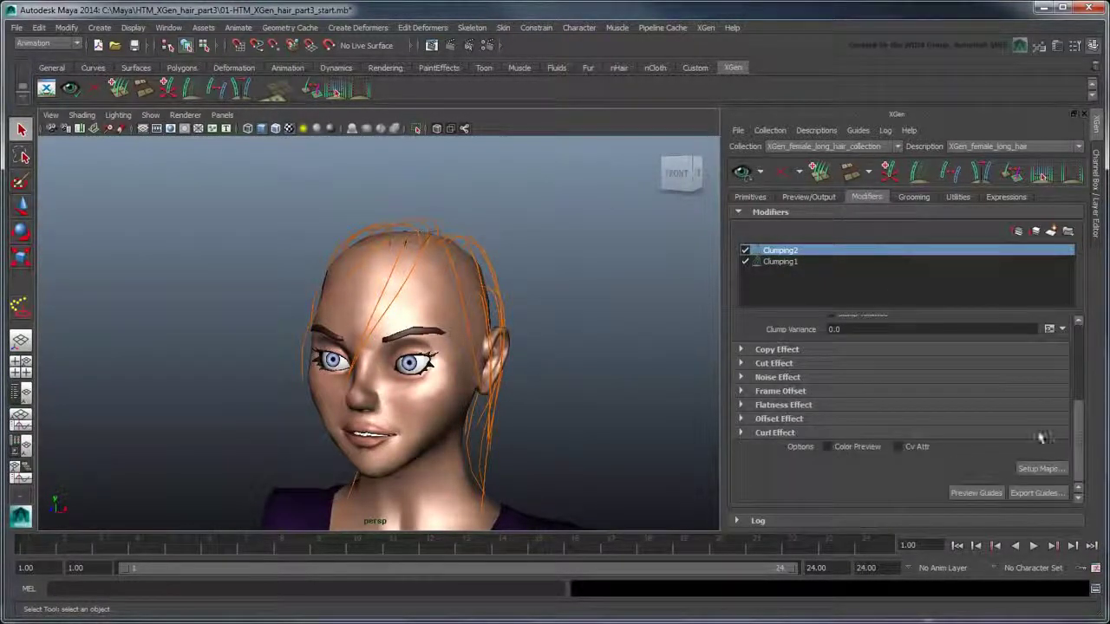
pyautogui.click(1040, 469)
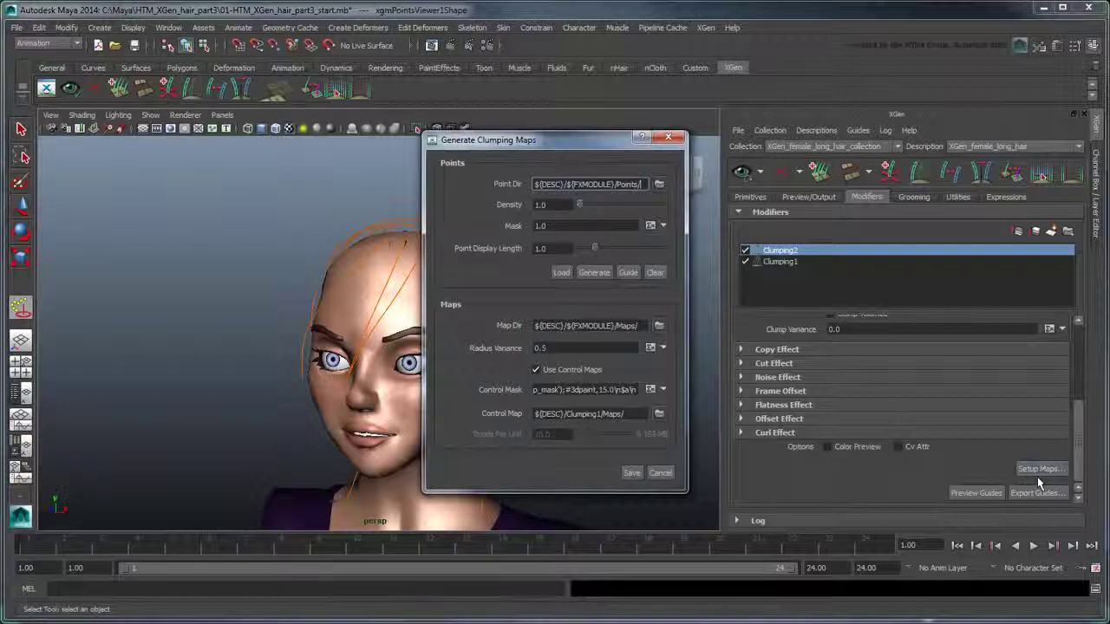
pyautogui.moveTo(560, 205); pyautogui.dragTo(524, 205)
pyautogui.write('15')
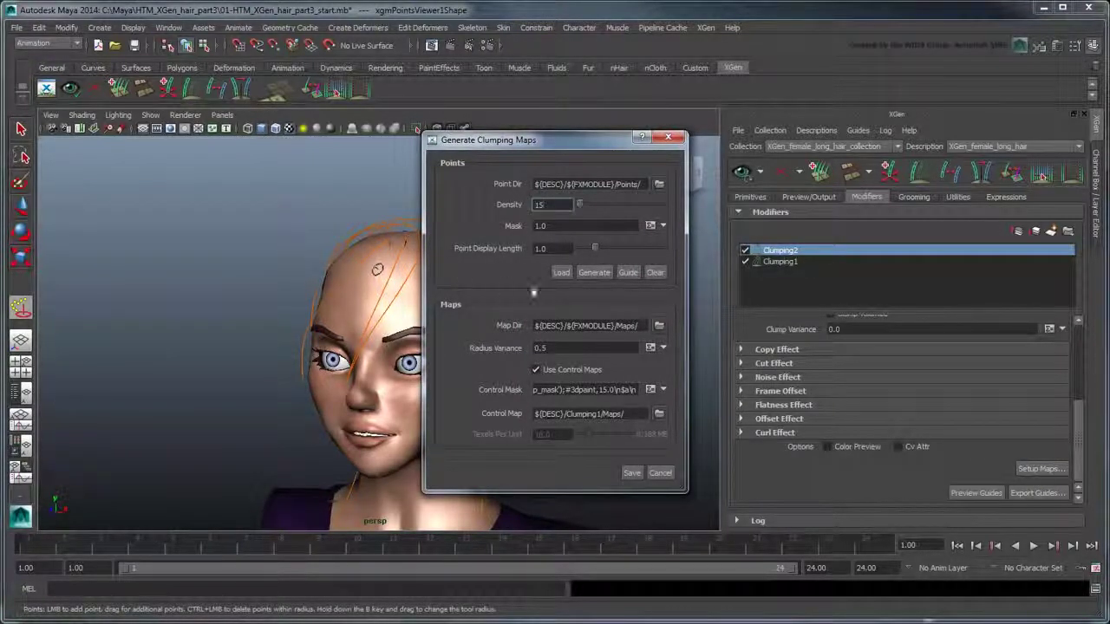
pyautogui.click(611, 273)
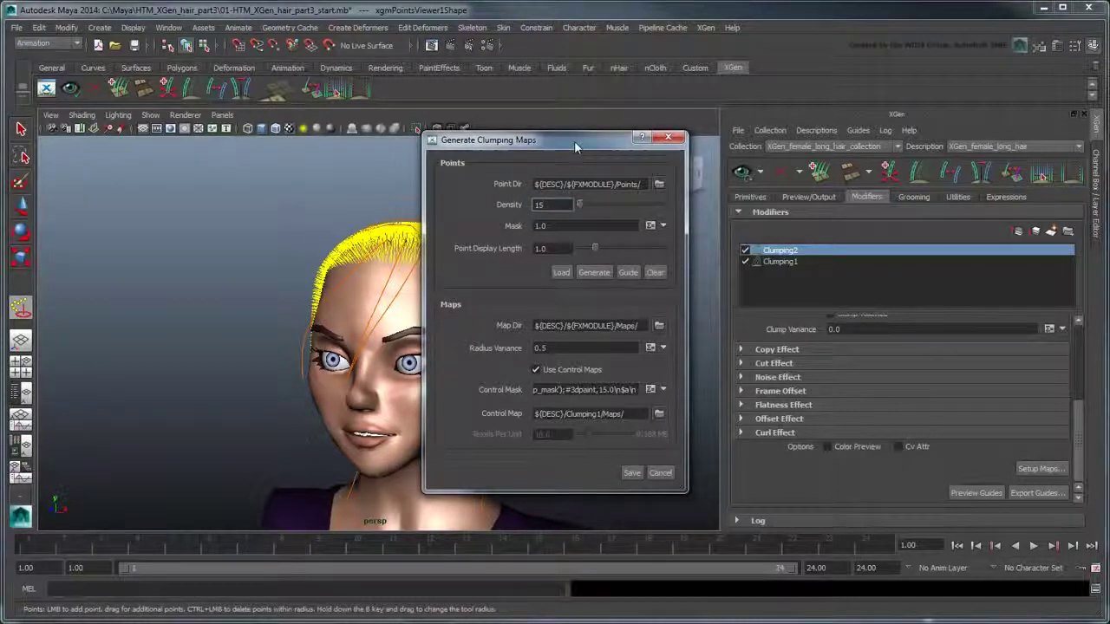
pyautogui.moveTo(574, 140); pyautogui.dragTo(743, 143)
pyautogui.keyDown('alt'); pyautogui.moveTo(503, 264); pyautogui.dragTo(512, 375); pyautogui.keyUp('alt')
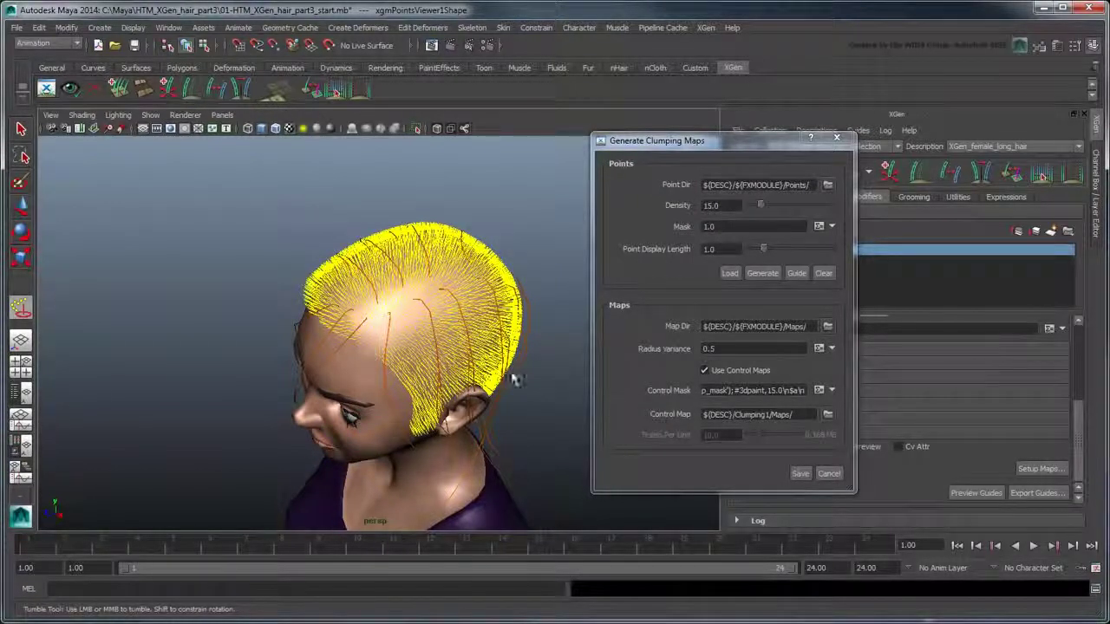
pyautogui.click(799, 474)
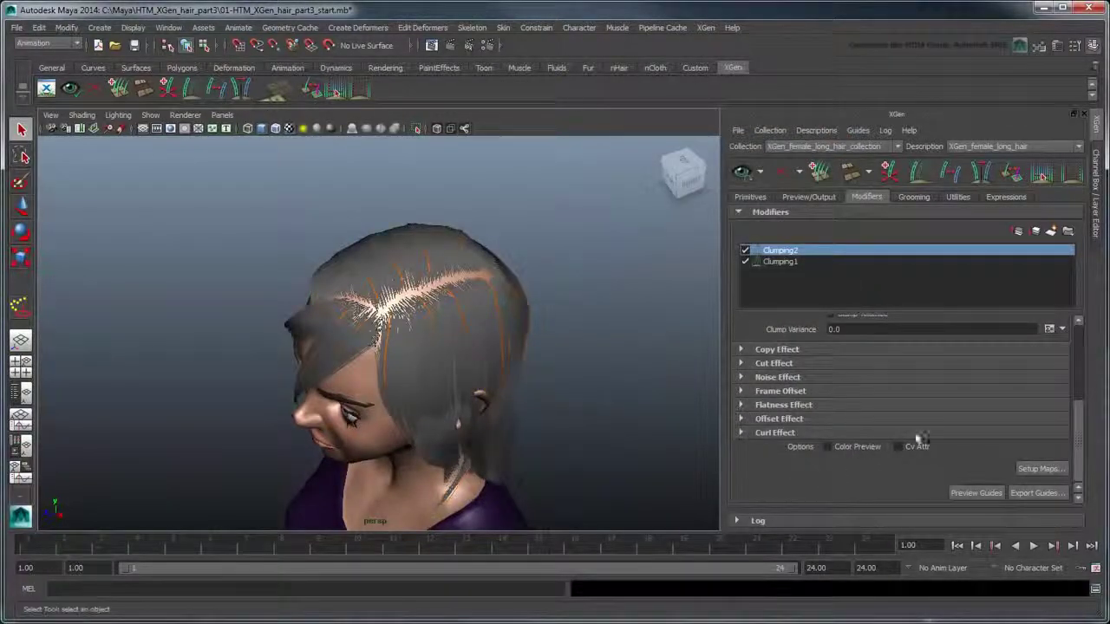
# - Set the second Clumping modifier's Clump value to the expression rand(0.2,0.8) and view the hair from the side
pyautogui.scroll(5, 1081, 362)
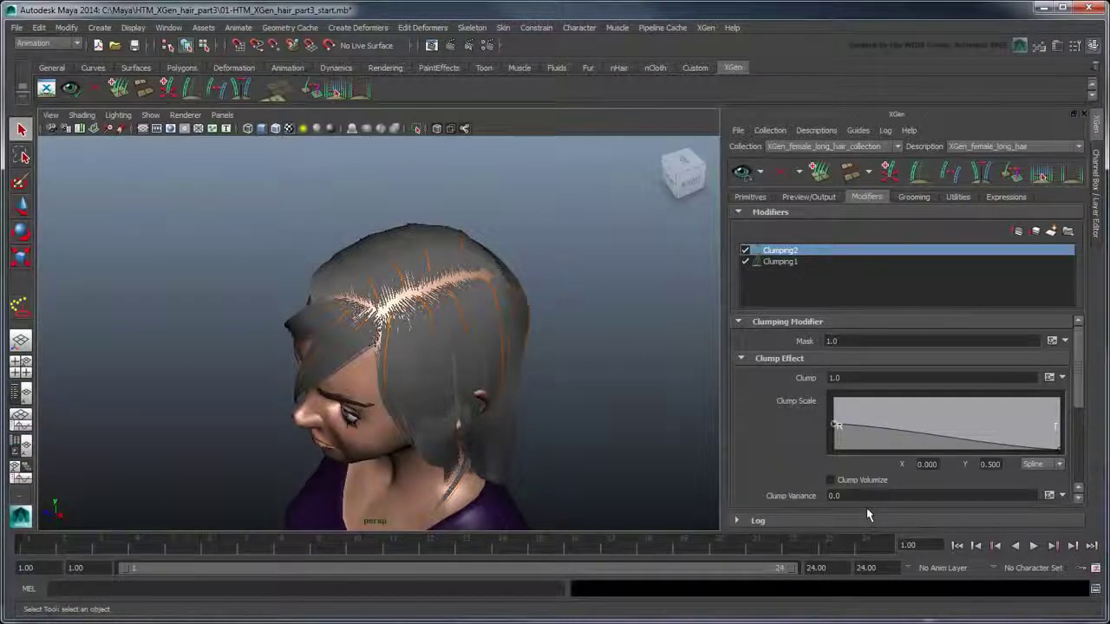
pyautogui.click(862, 382)
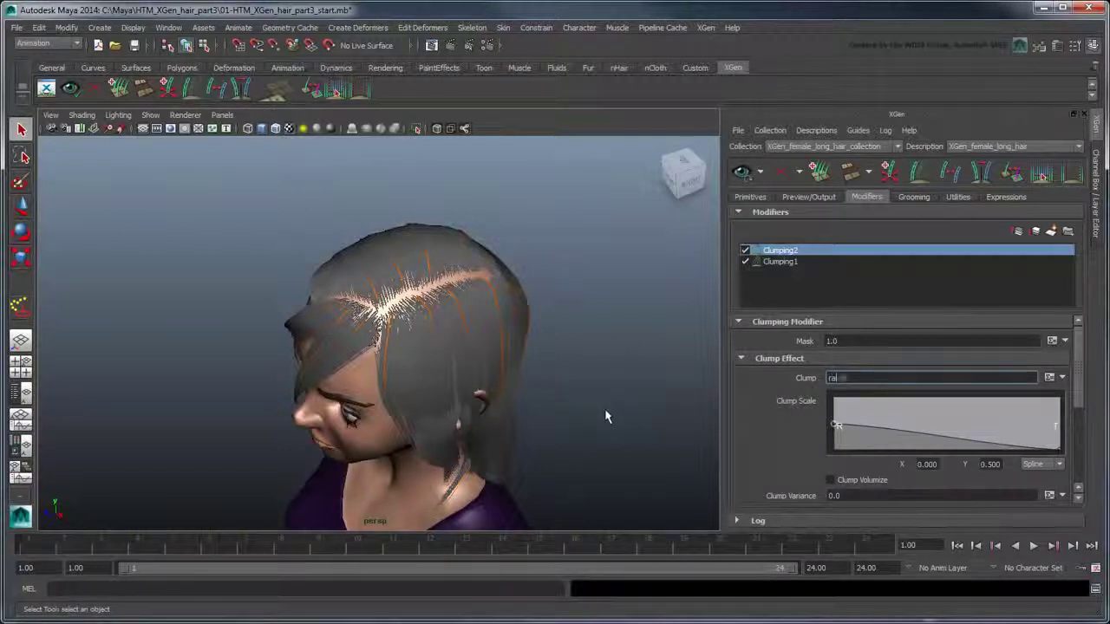
pyautogui.write('rand(0.2,0')
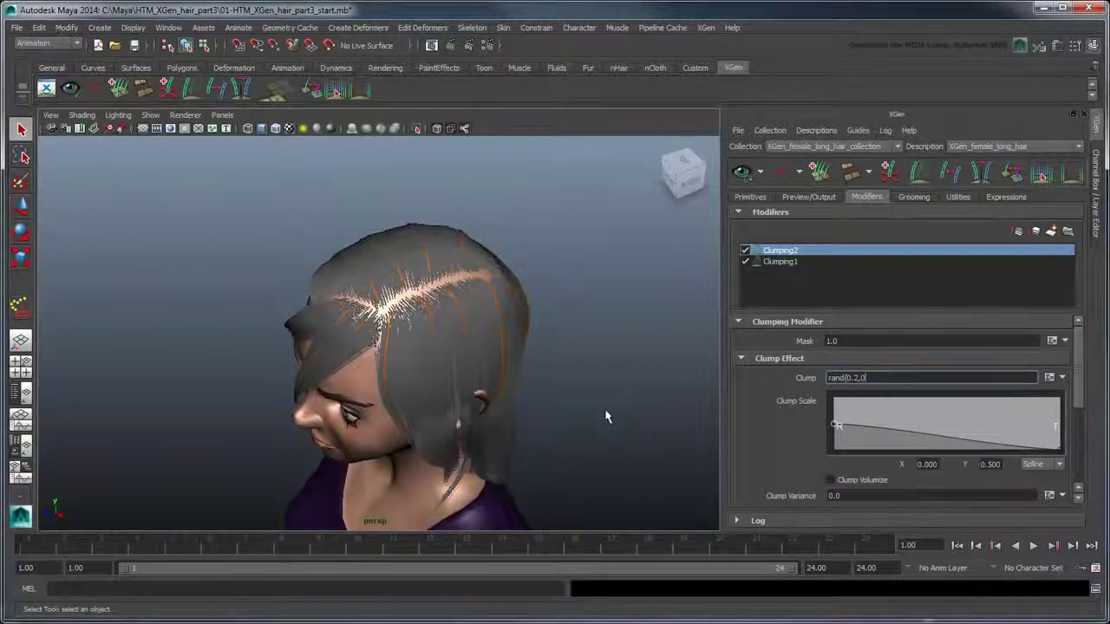
pyautogui.write('.8)')
pyautogui.press('Return')
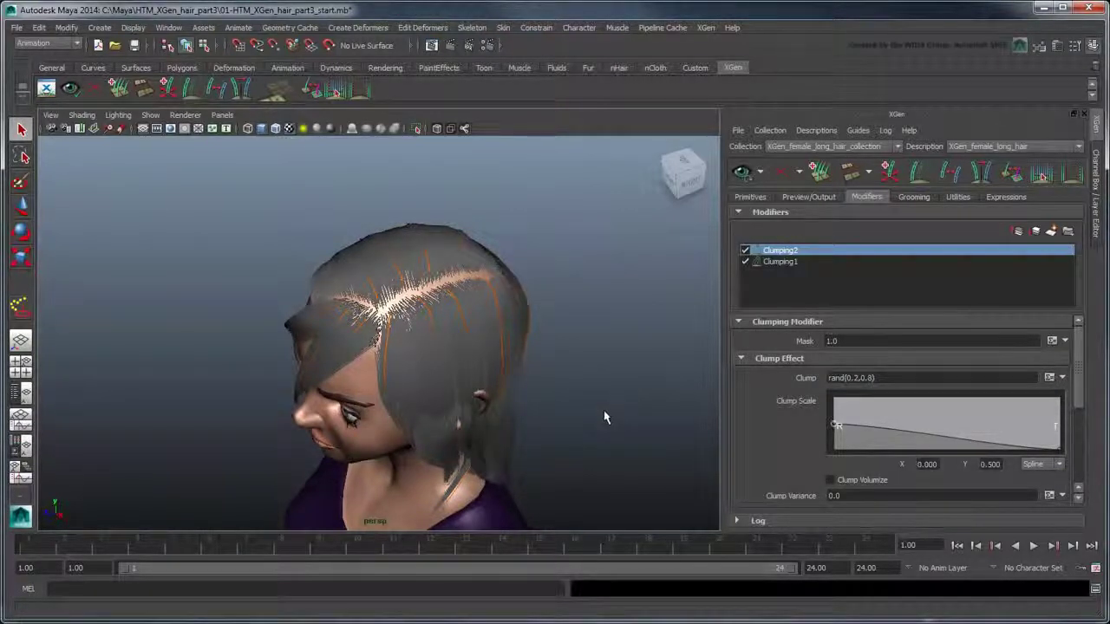
pyautogui.keyDown('alt'); pyautogui.moveTo(570, 404); pyautogui.dragTo(538, 364); pyautogui.keyUp('alt')
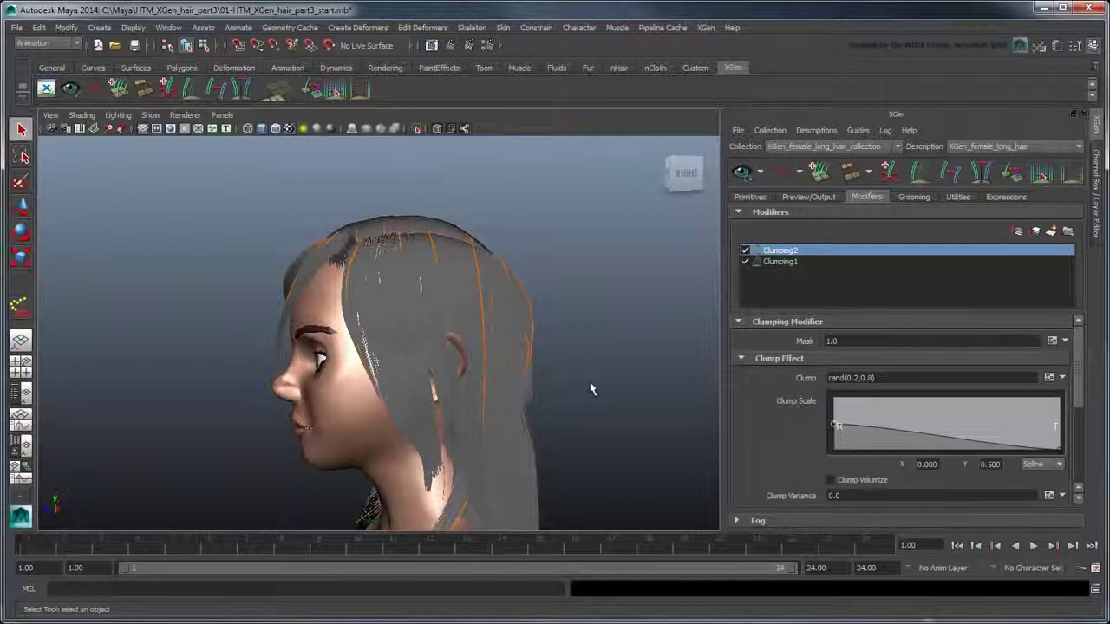
# - Add a Cut modifier to the long hair and set its Amount to rand(0.0,3.0)
pyautogui.click(1050, 231)
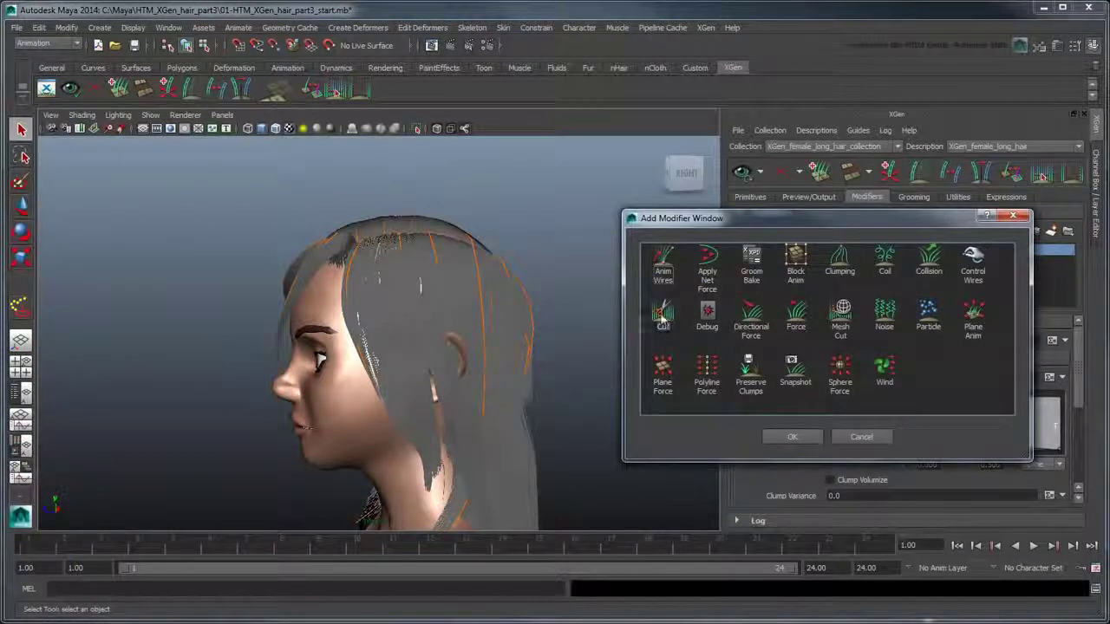
pyautogui.click(663, 316)
pyautogui.click(789, 437)
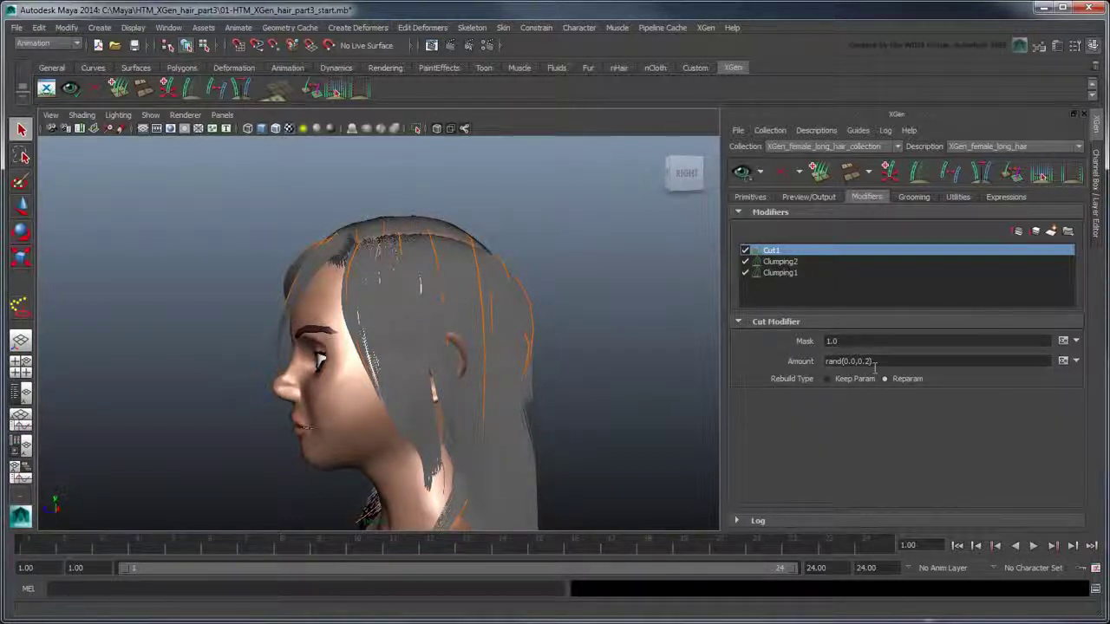
pyautogui.click(871, 361)
pyautogui.press('BackSpace')
pyautogui.press('BackSpace')
pyautogui.press('BackSpace')
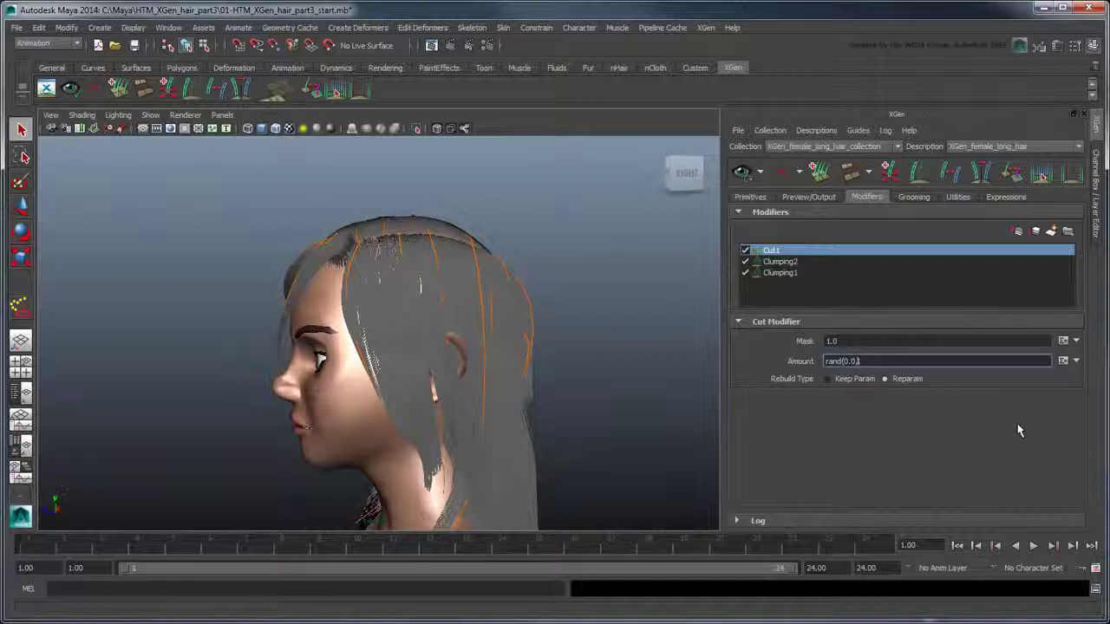
pyautogui.press('Return')
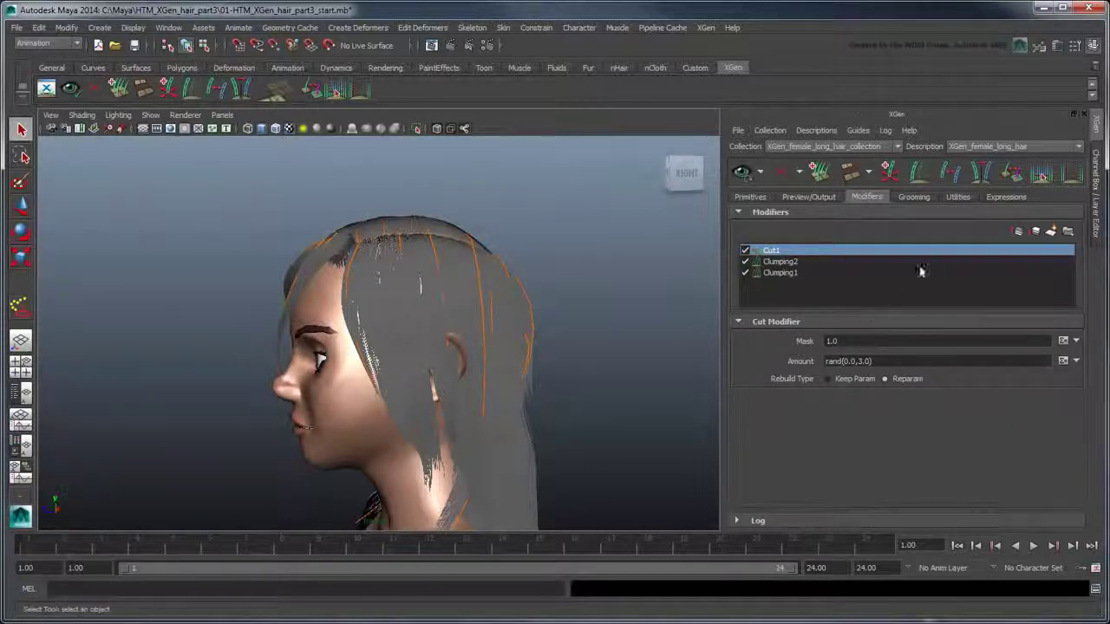
# - Add a Noise modifier to the long hair description
pyautogui.click(1050, 232)
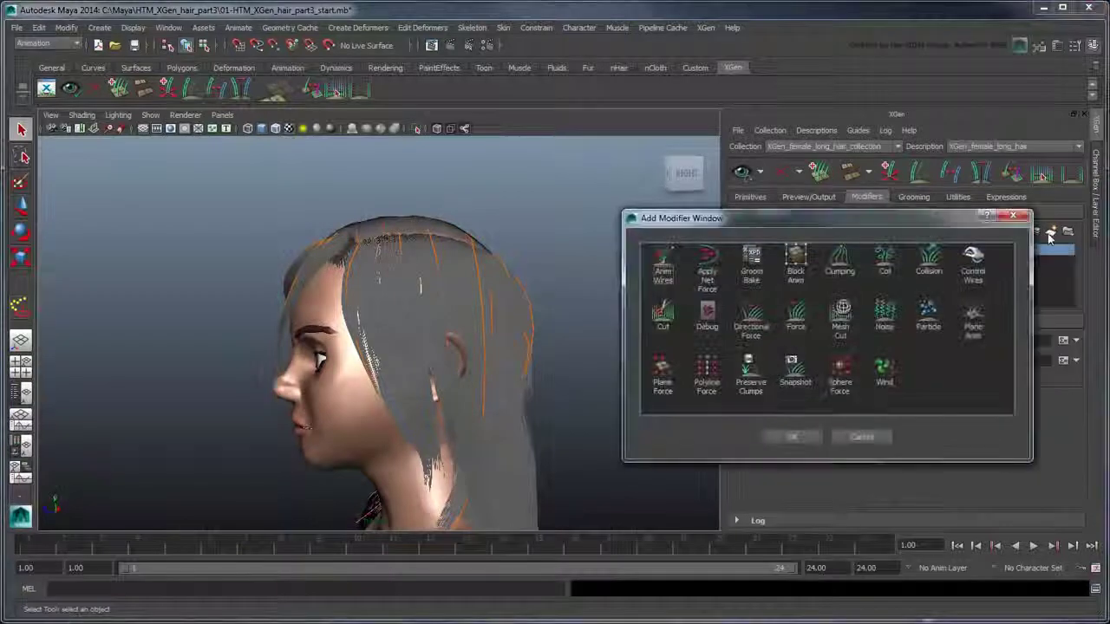
pyautogui.click(891, 317)
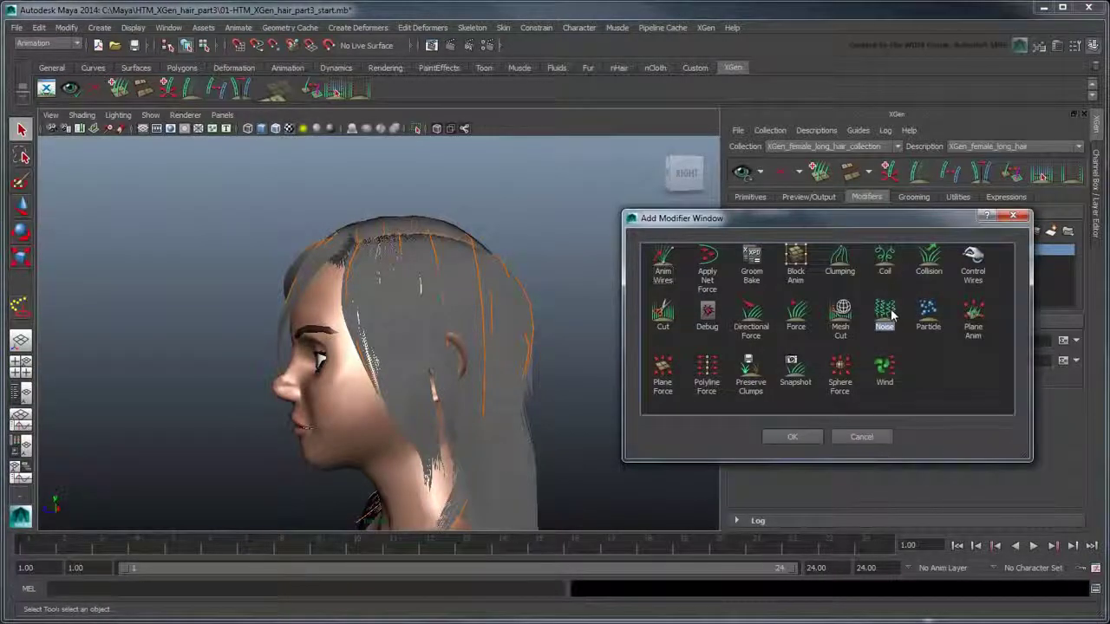
pyautogui.click(795, 437)
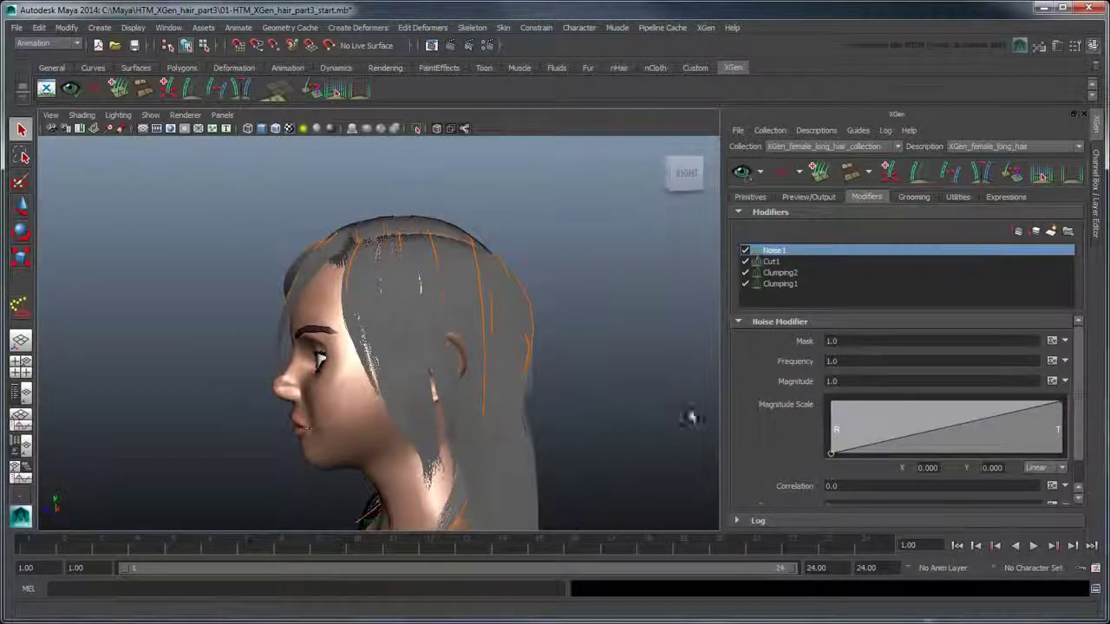
# - Set the Noise modifier's Frequency and Magnitude to 0.5 each and examine the hair from the side and front
pyautogui.click(834, 361)
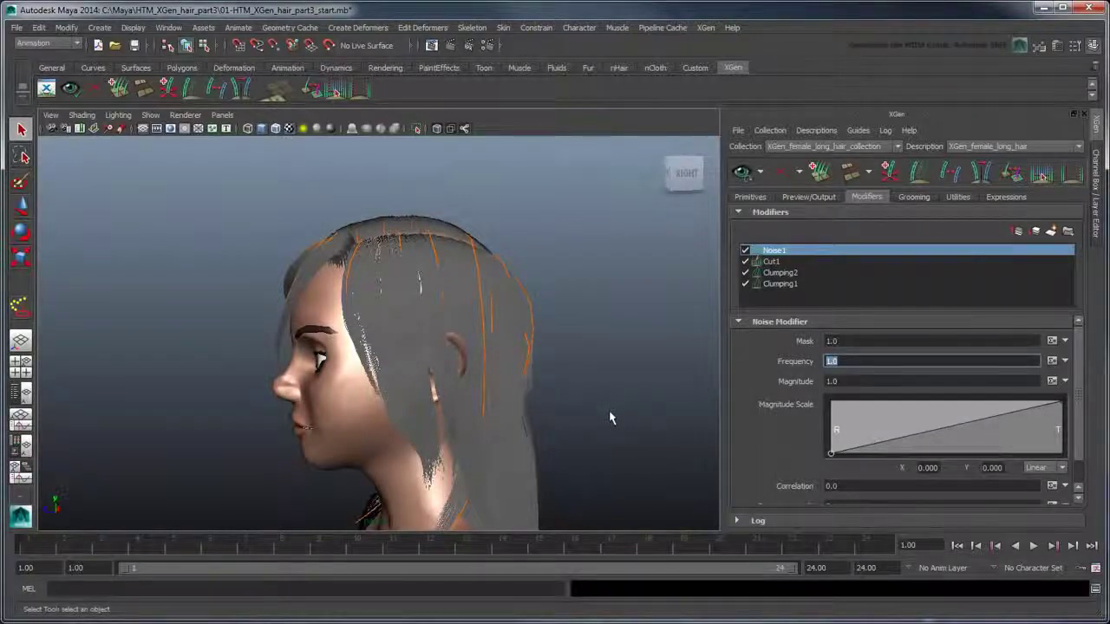
pyautogui.write('0.5')
pyautogui.press('Return')
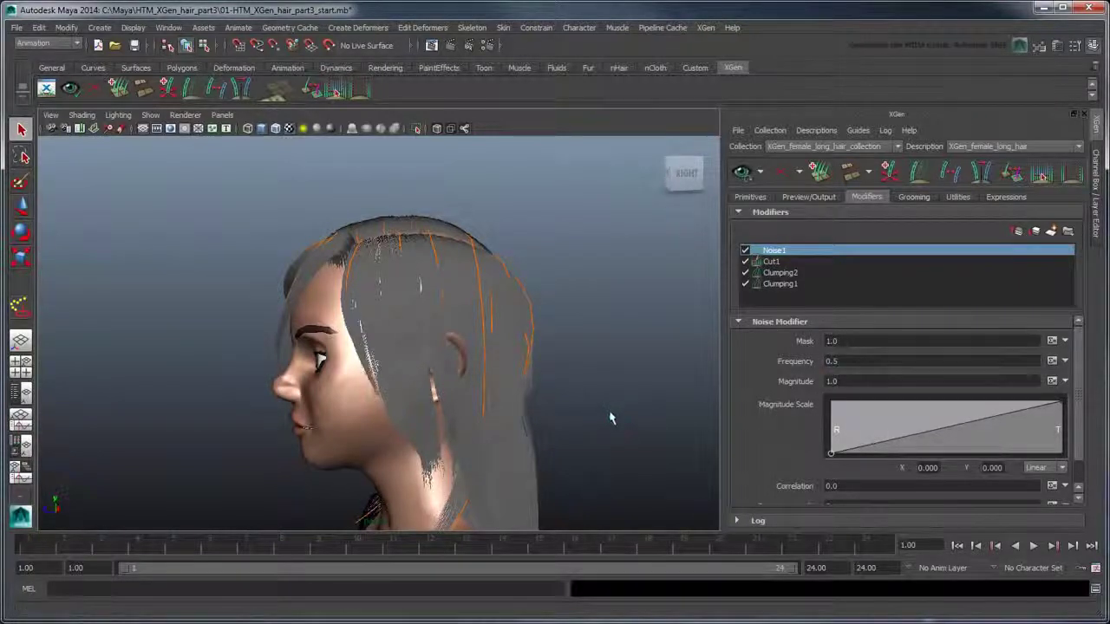
pyautogui.click(828, 382)
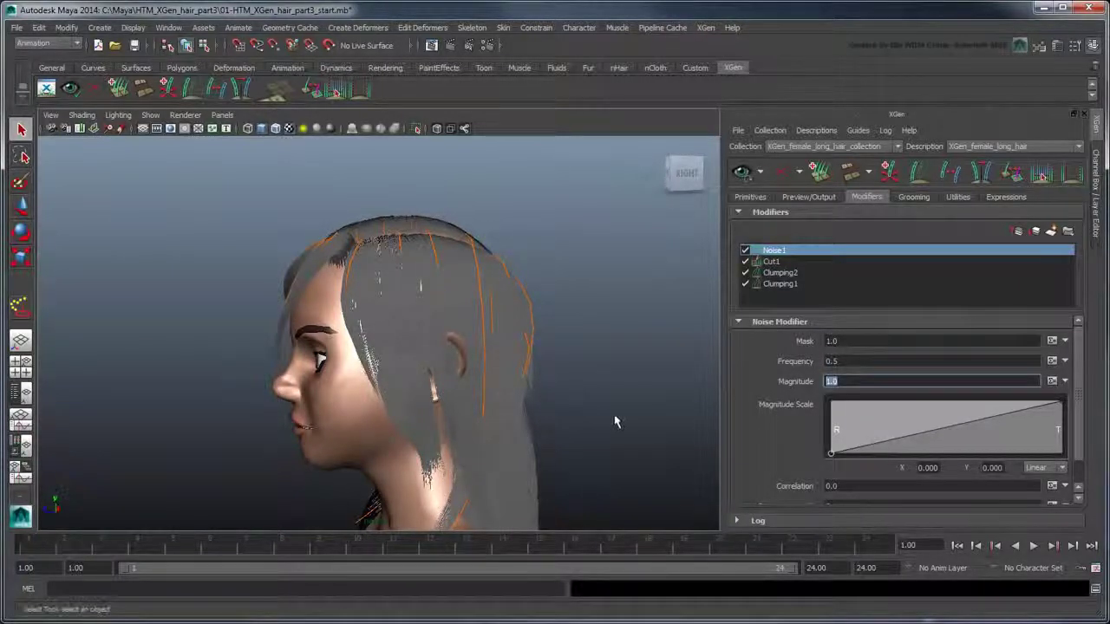
pyautogui.write('0.5')
pyautogui.press('Return')
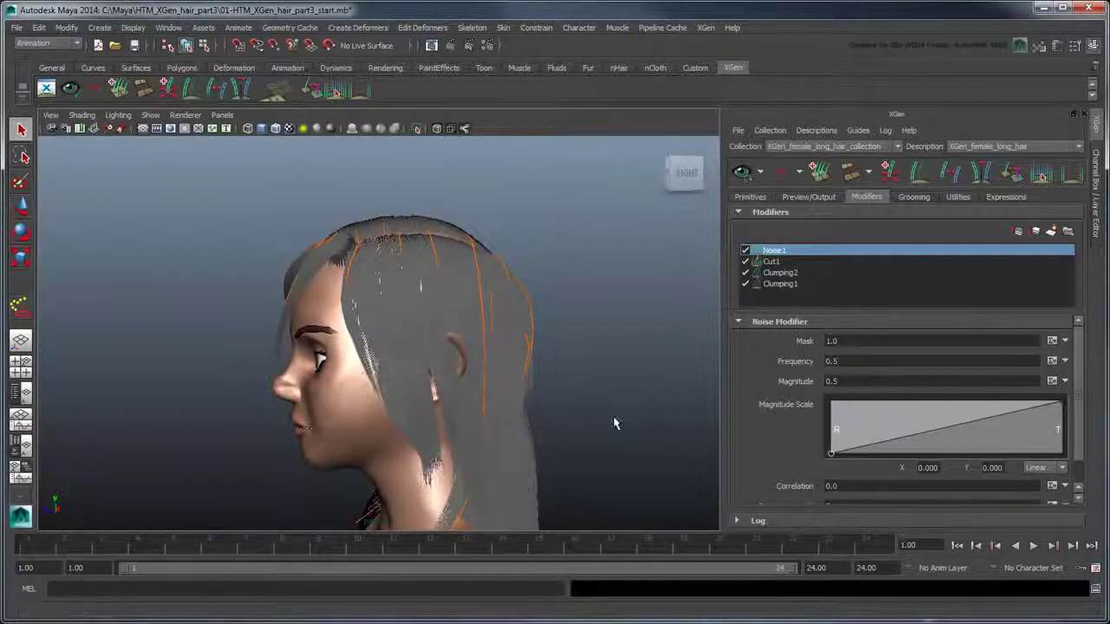
pyautogui.keyDown('alt'); pyautogui.moveTo(615, 423); pyautogui.dragTo(600, 364, button='right'); pyautogui.keyUp('alt')
pyautogui.scroll(-3, 598, 351)
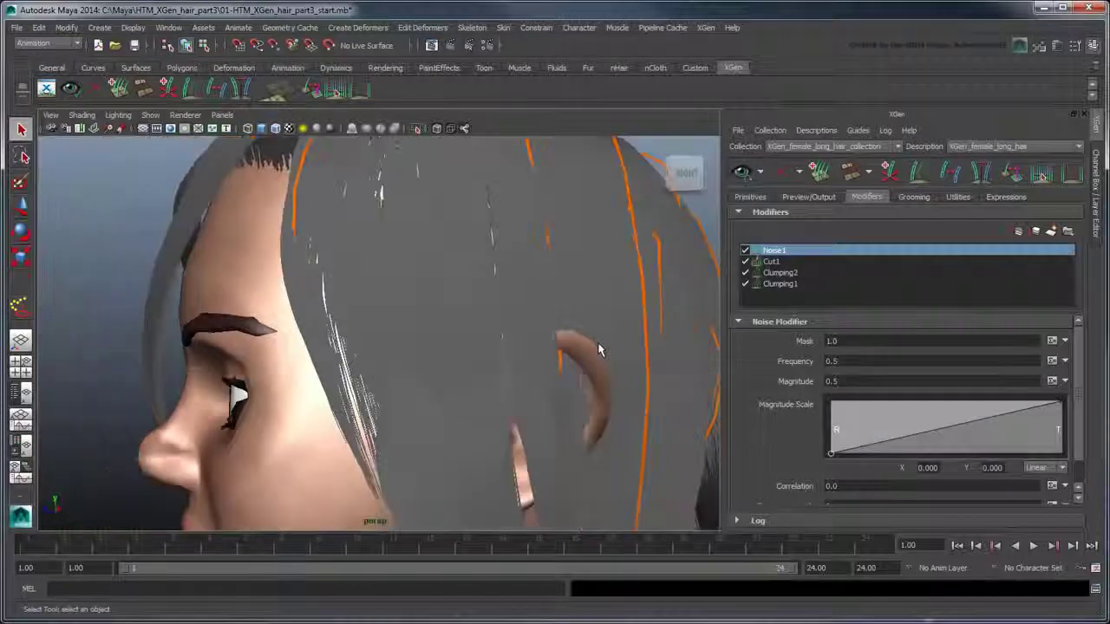
pyautogui.keyDown('alt'); pyautogui.moveTo(600, 351); pyautogui.dragTo(722, 381); pyautogui.keyUp('alt')
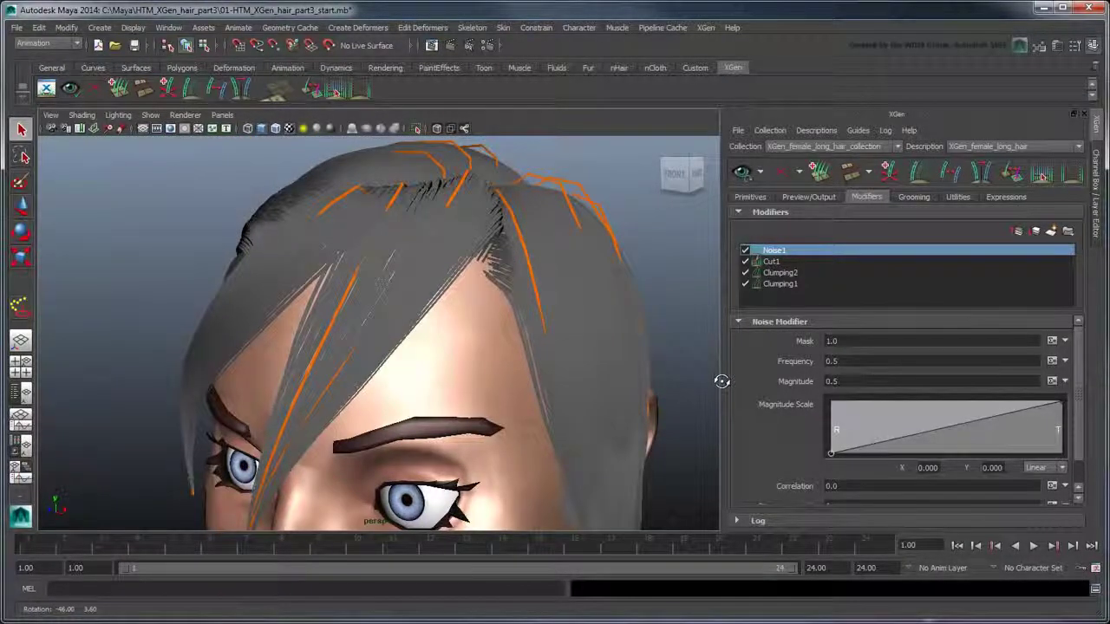
pyautogui.scroll(-5, 518, 373)
pyautogui.keyDown('alt'); pyautogui.moveTo(518, 373); pyautogui.dragTo(521, 336); pyautogui.keyUp('alt')
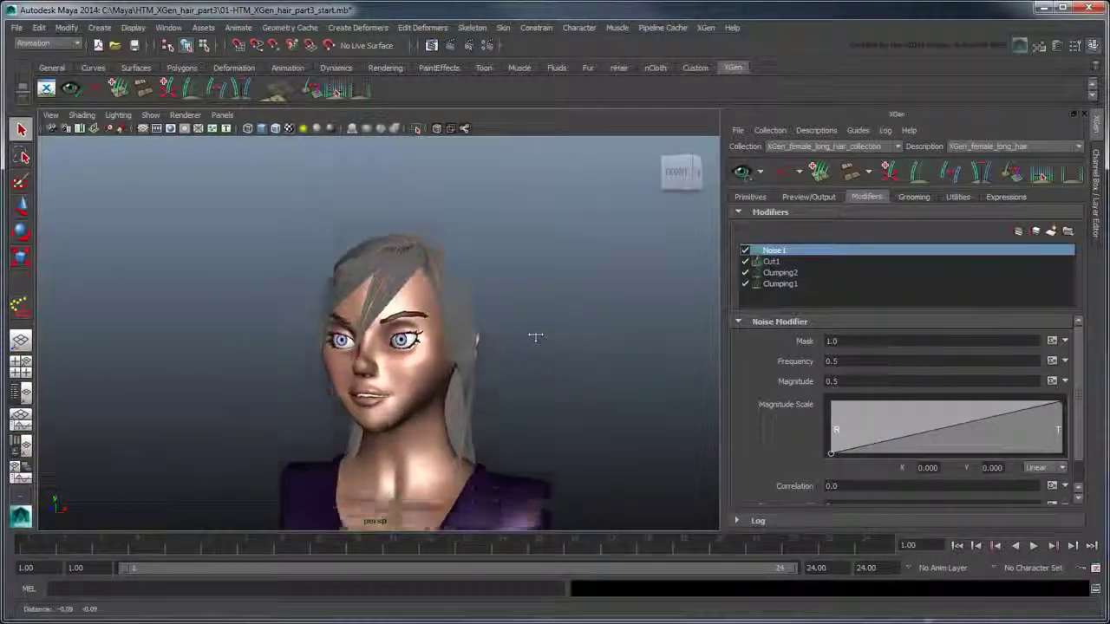